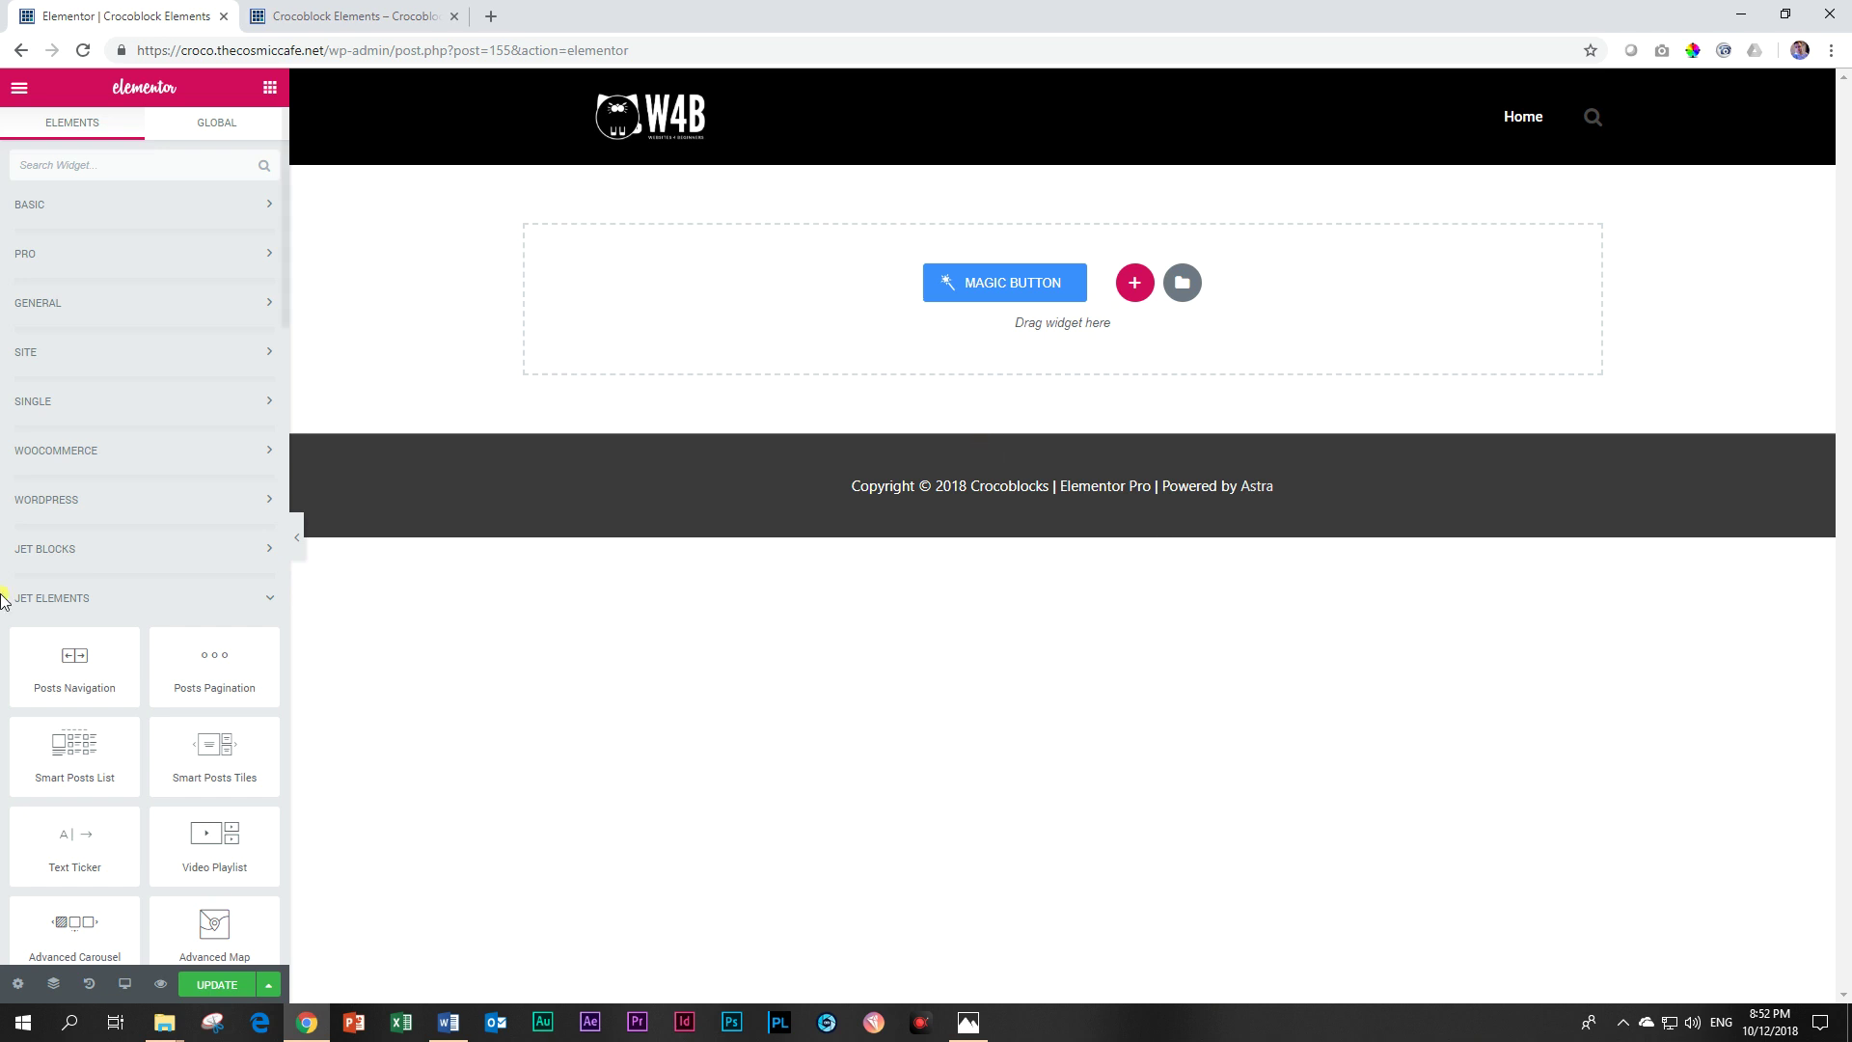
# Add the Jet Elements Brands widget to the empty page area and set Company #1's logo to Brands-Logos-14-1.svg.
pyautogui.scroll(-6, 70, 605)
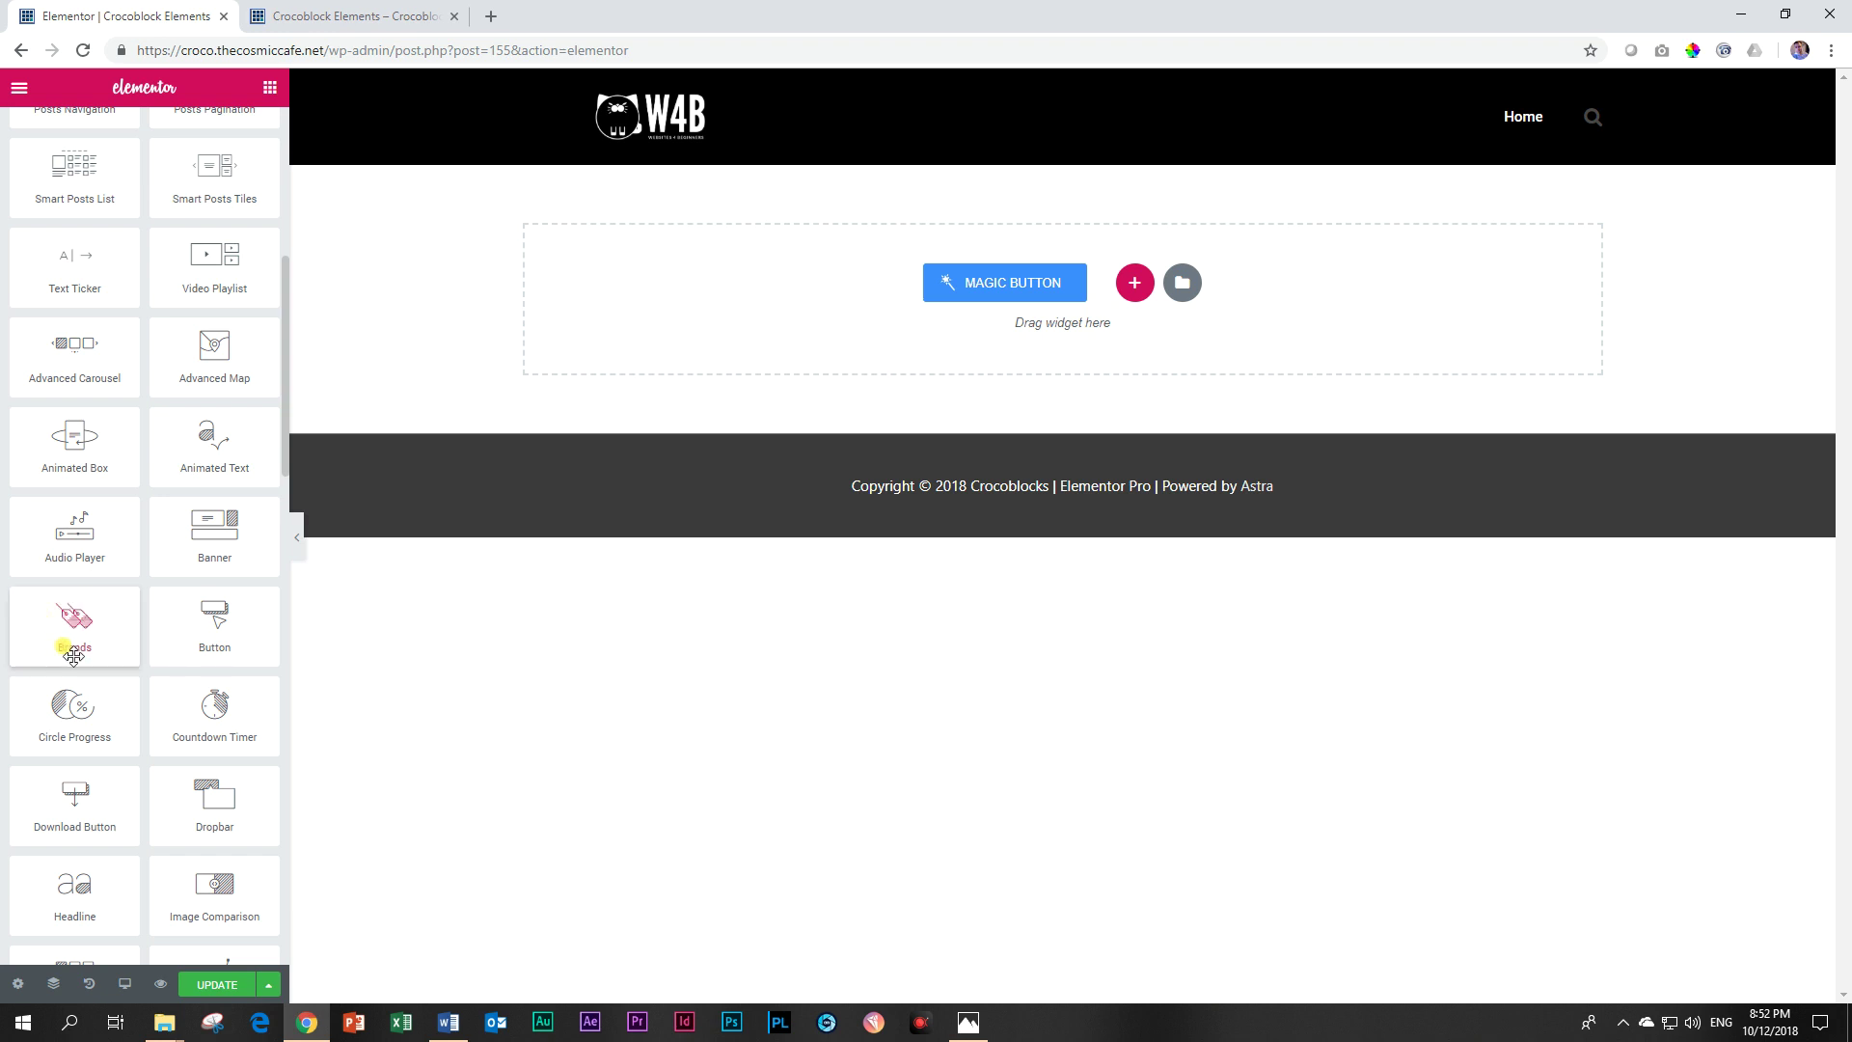
pyautogui.moveTo(69, 618); pyautogui.dragTo(997, 311)
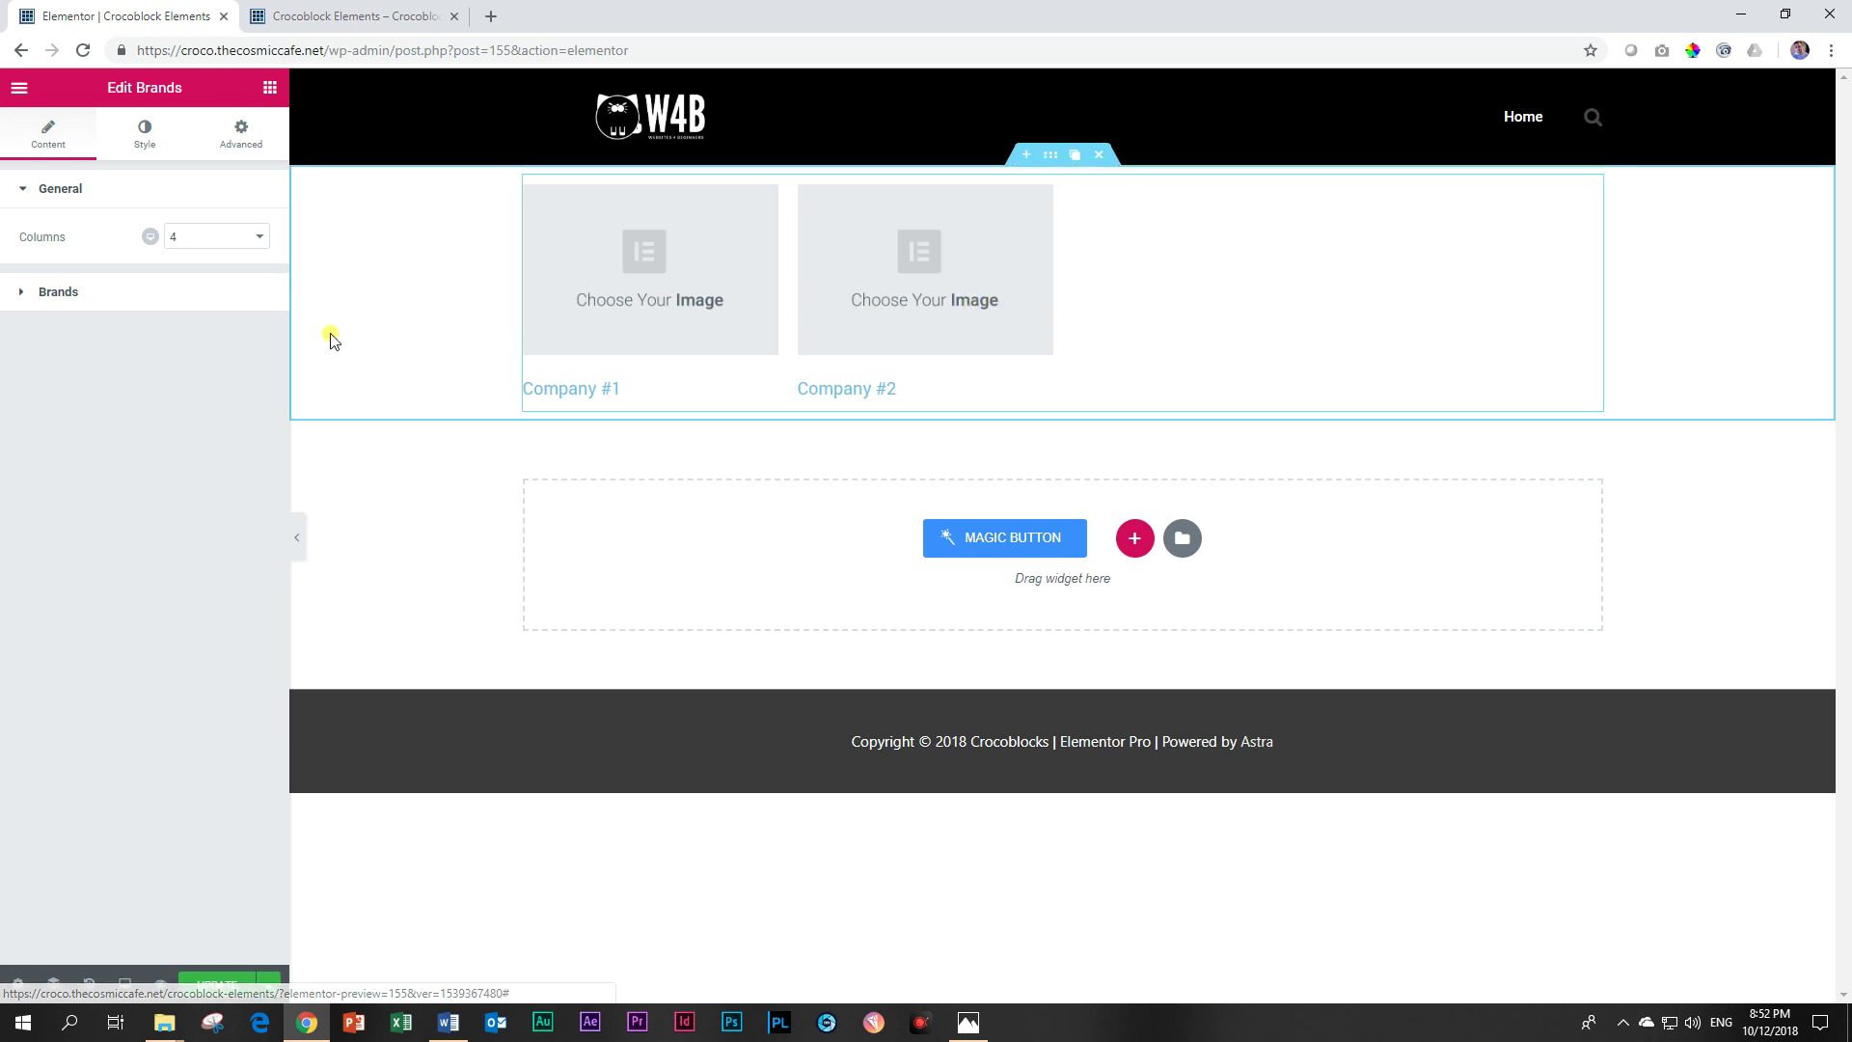
pyautogui.click(57, 293)
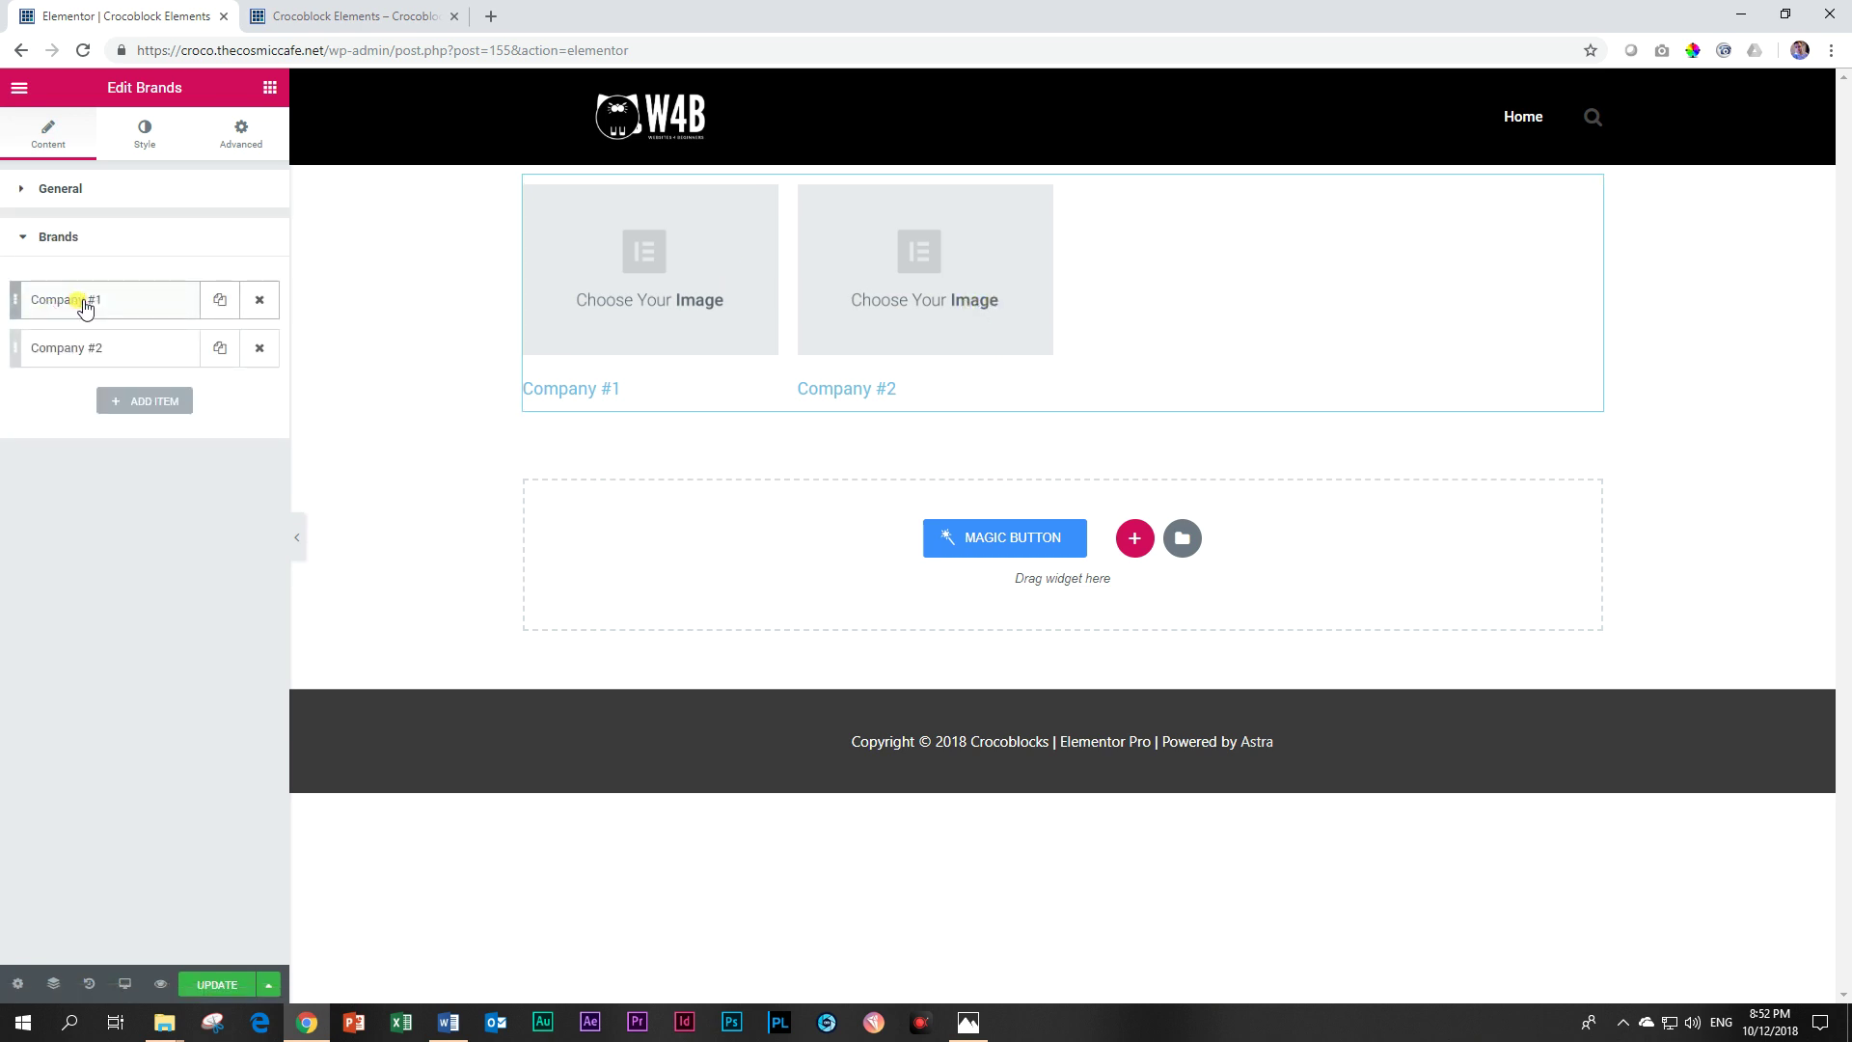
pyautogui.click(85, 302)
pyautogui.click(136, 444)
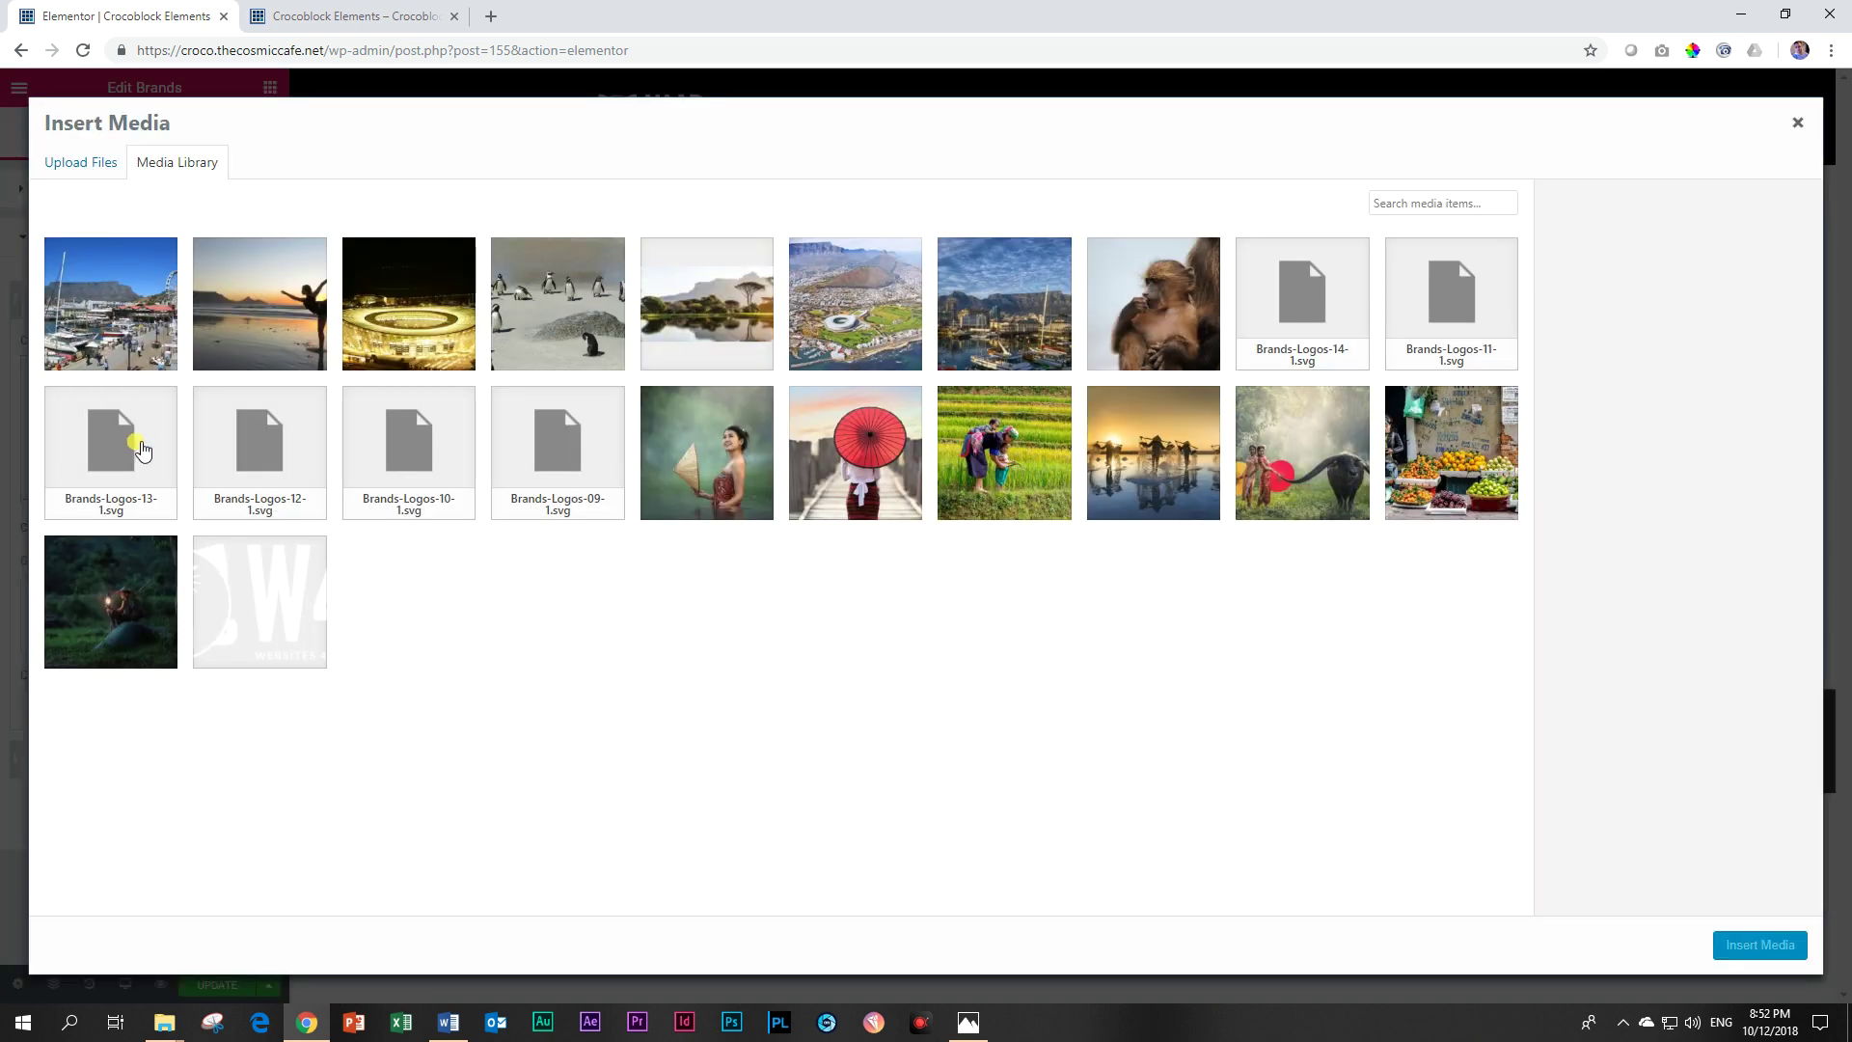
pyautogui.click(1292, 308)
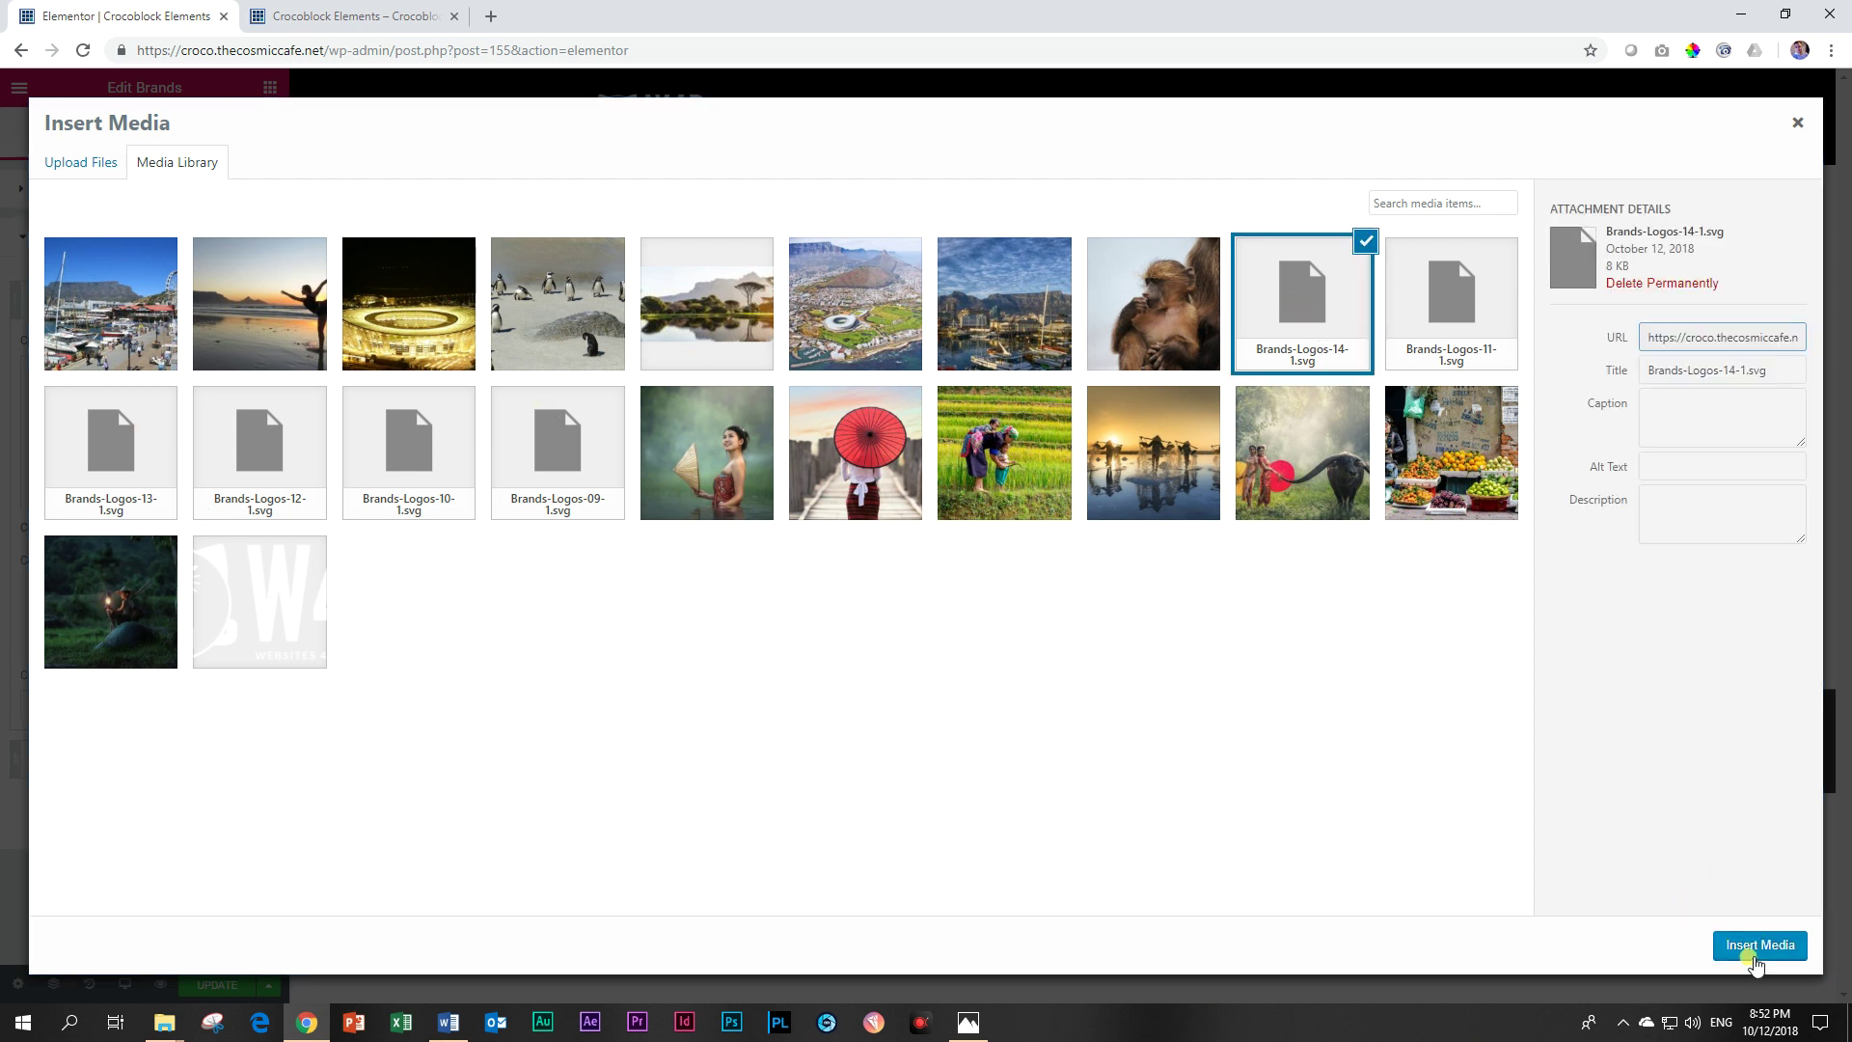
pyautogui.click(1753, 955)
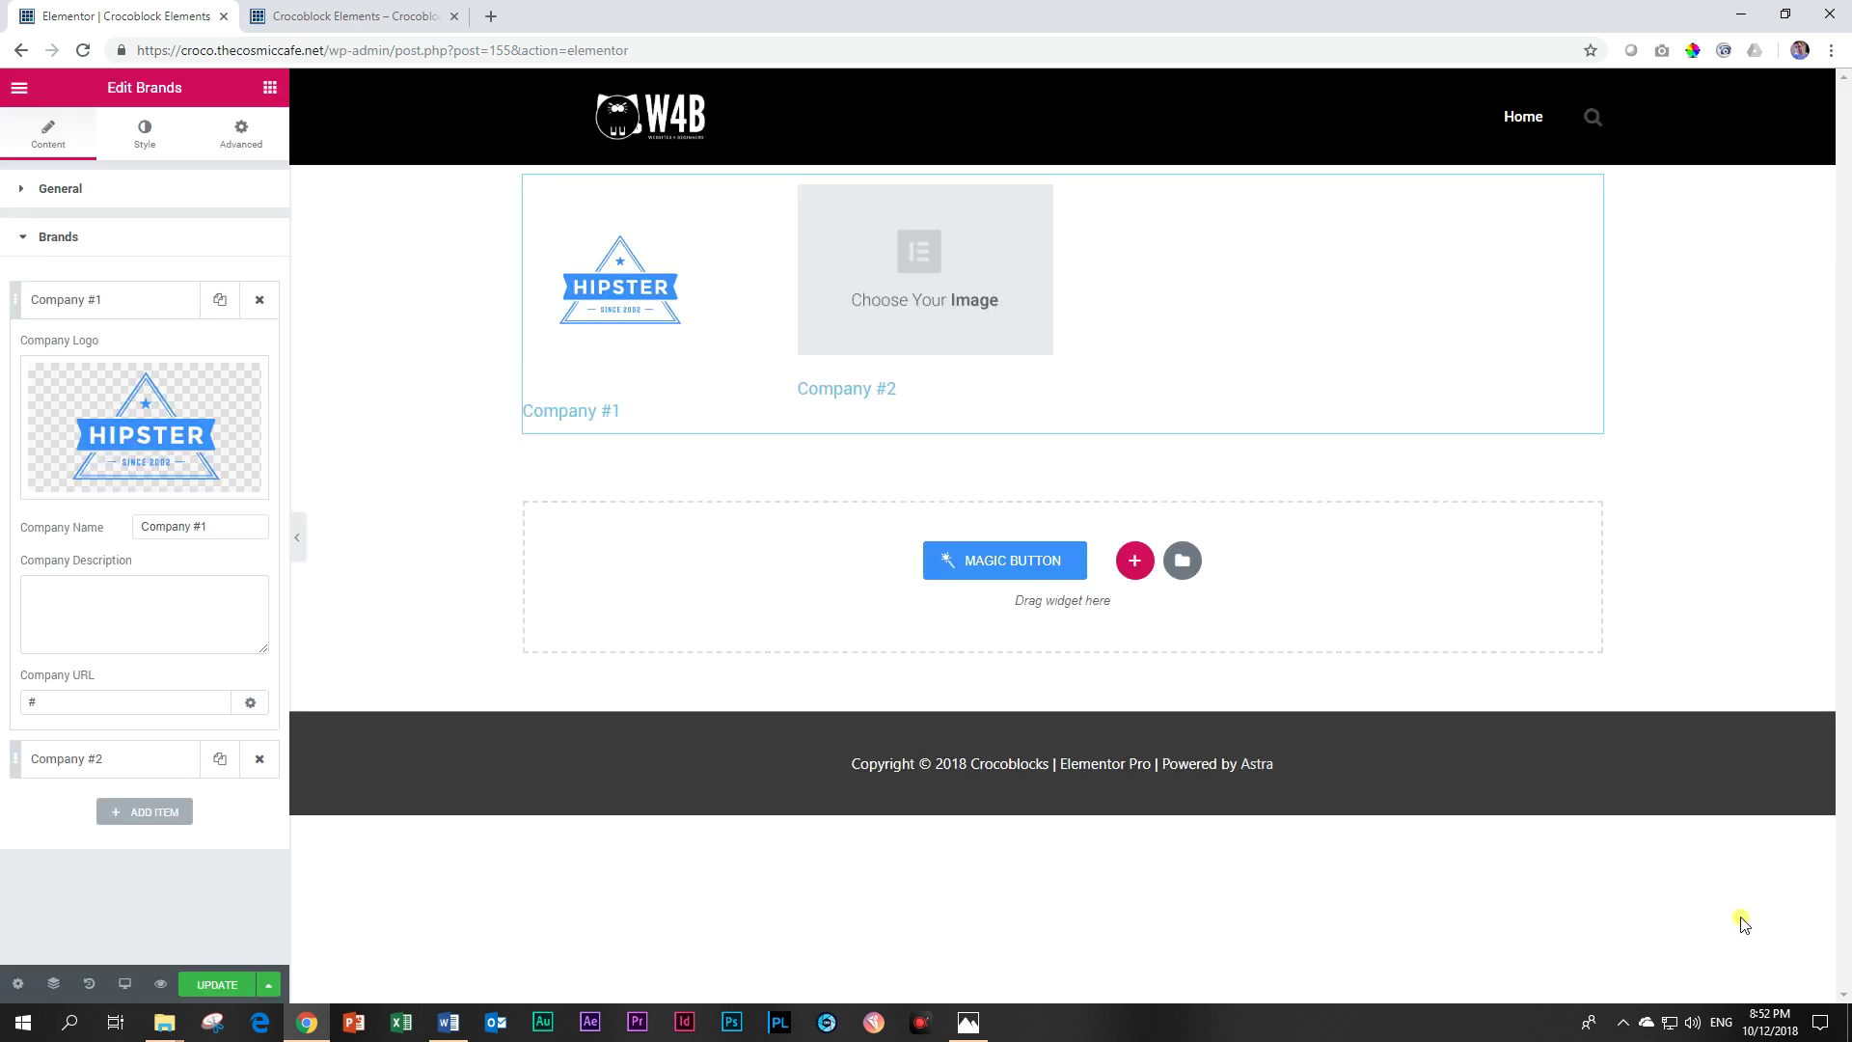
# Set Company #2's logo to Brands-Logos-11-1.svg from the media library.
pyautogui.click(125, 314)
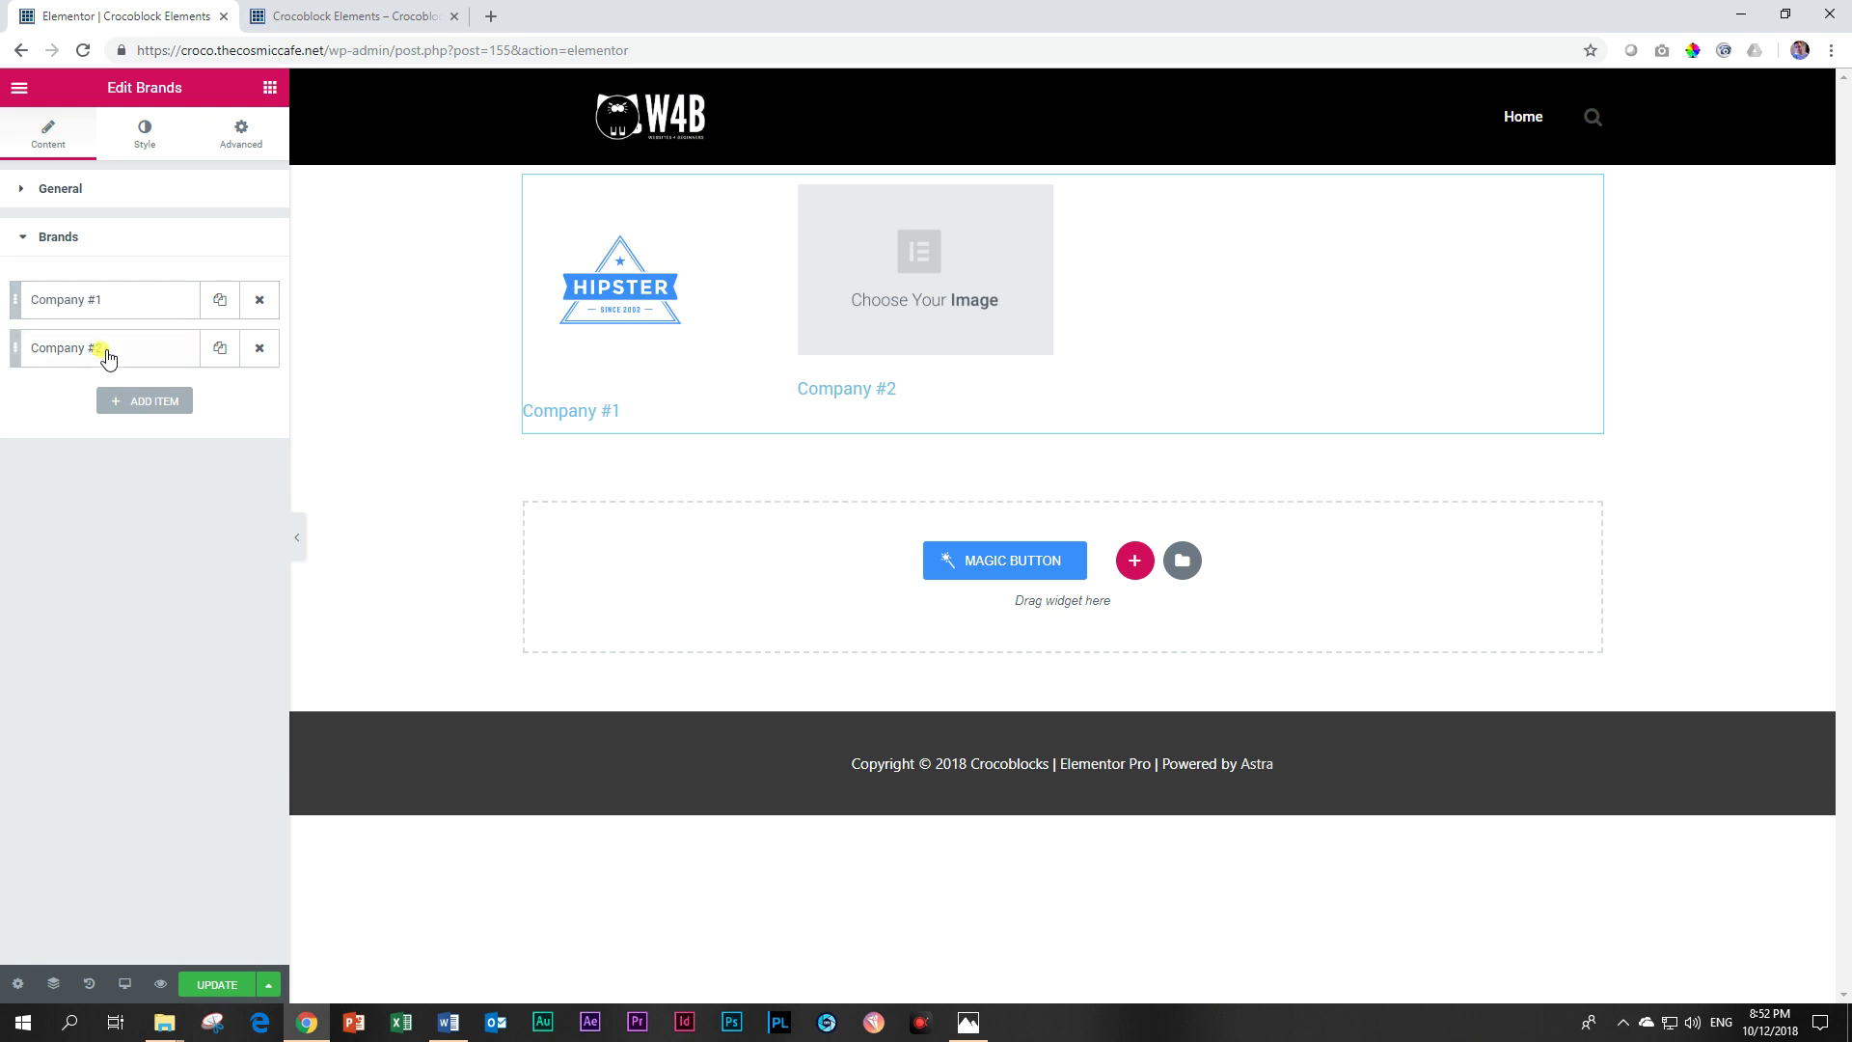
pyautogui.click(104, 349)
pyautogui.click(122, 478)
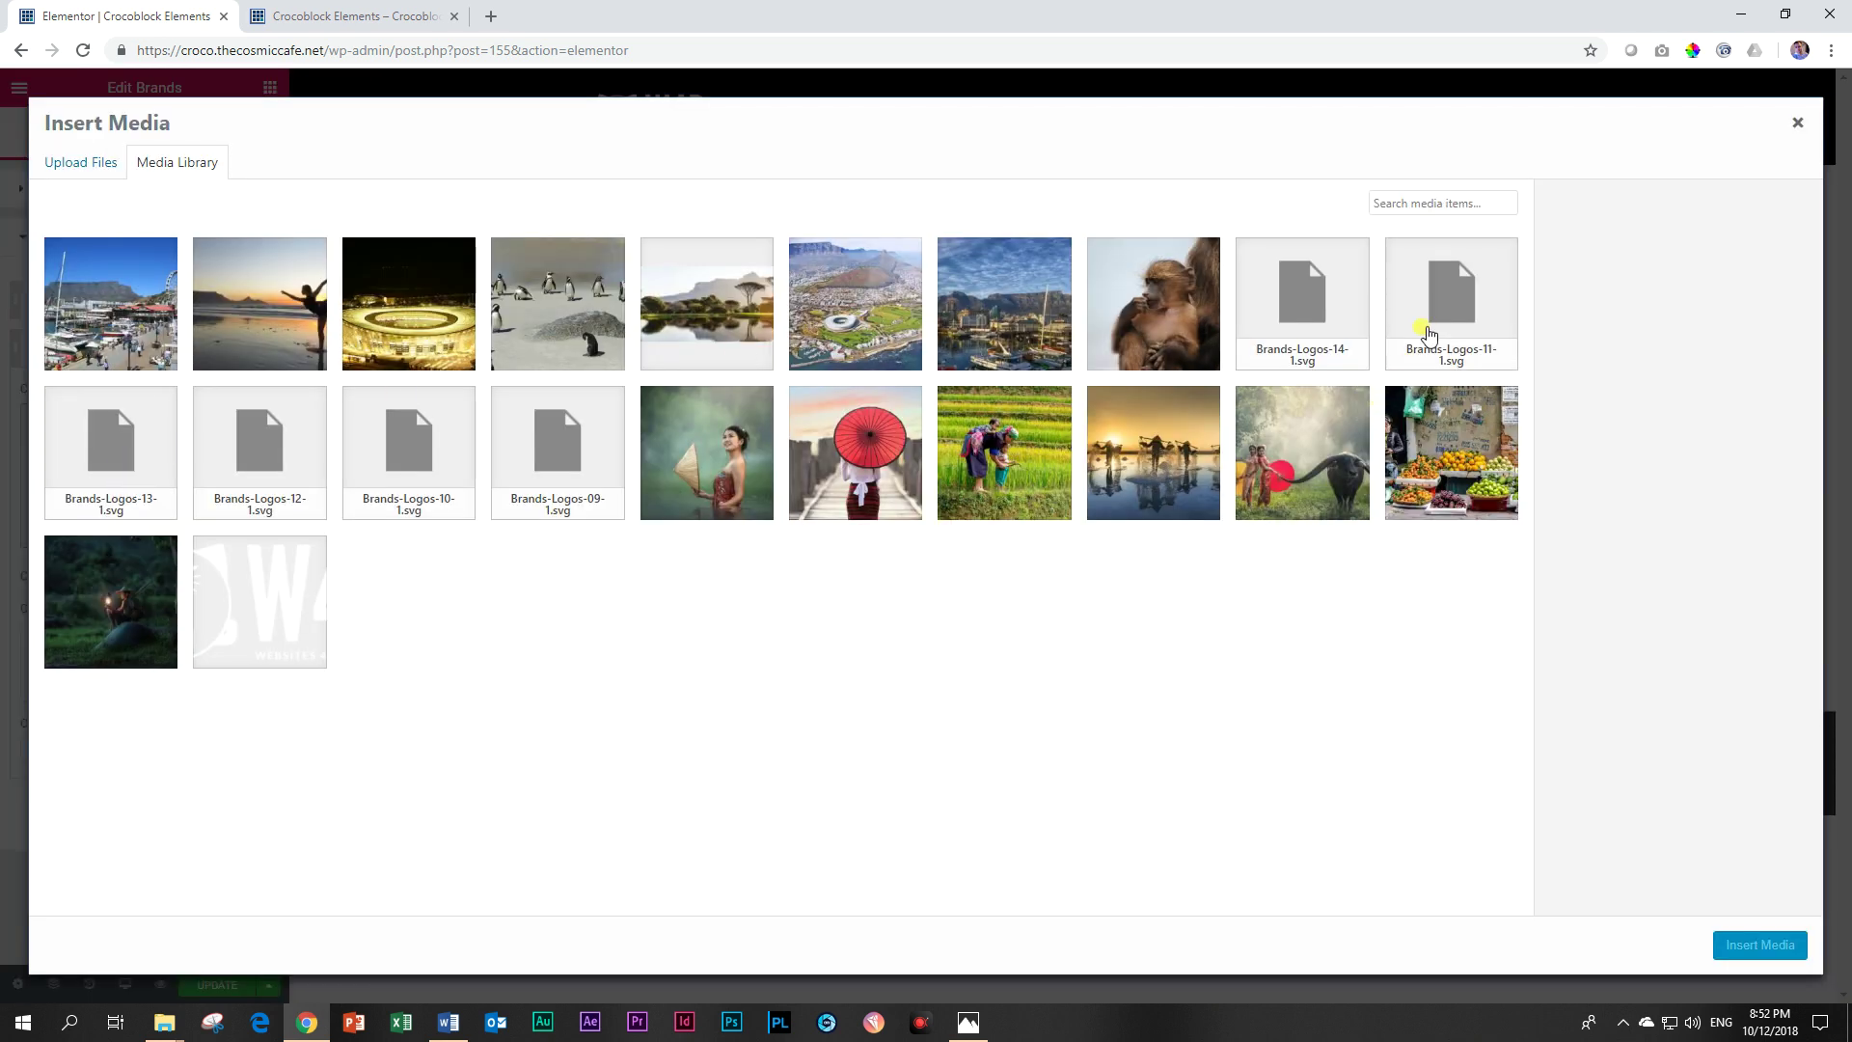
pyautogui.click(1426, 330)
pyautogui.click(1736, 944)
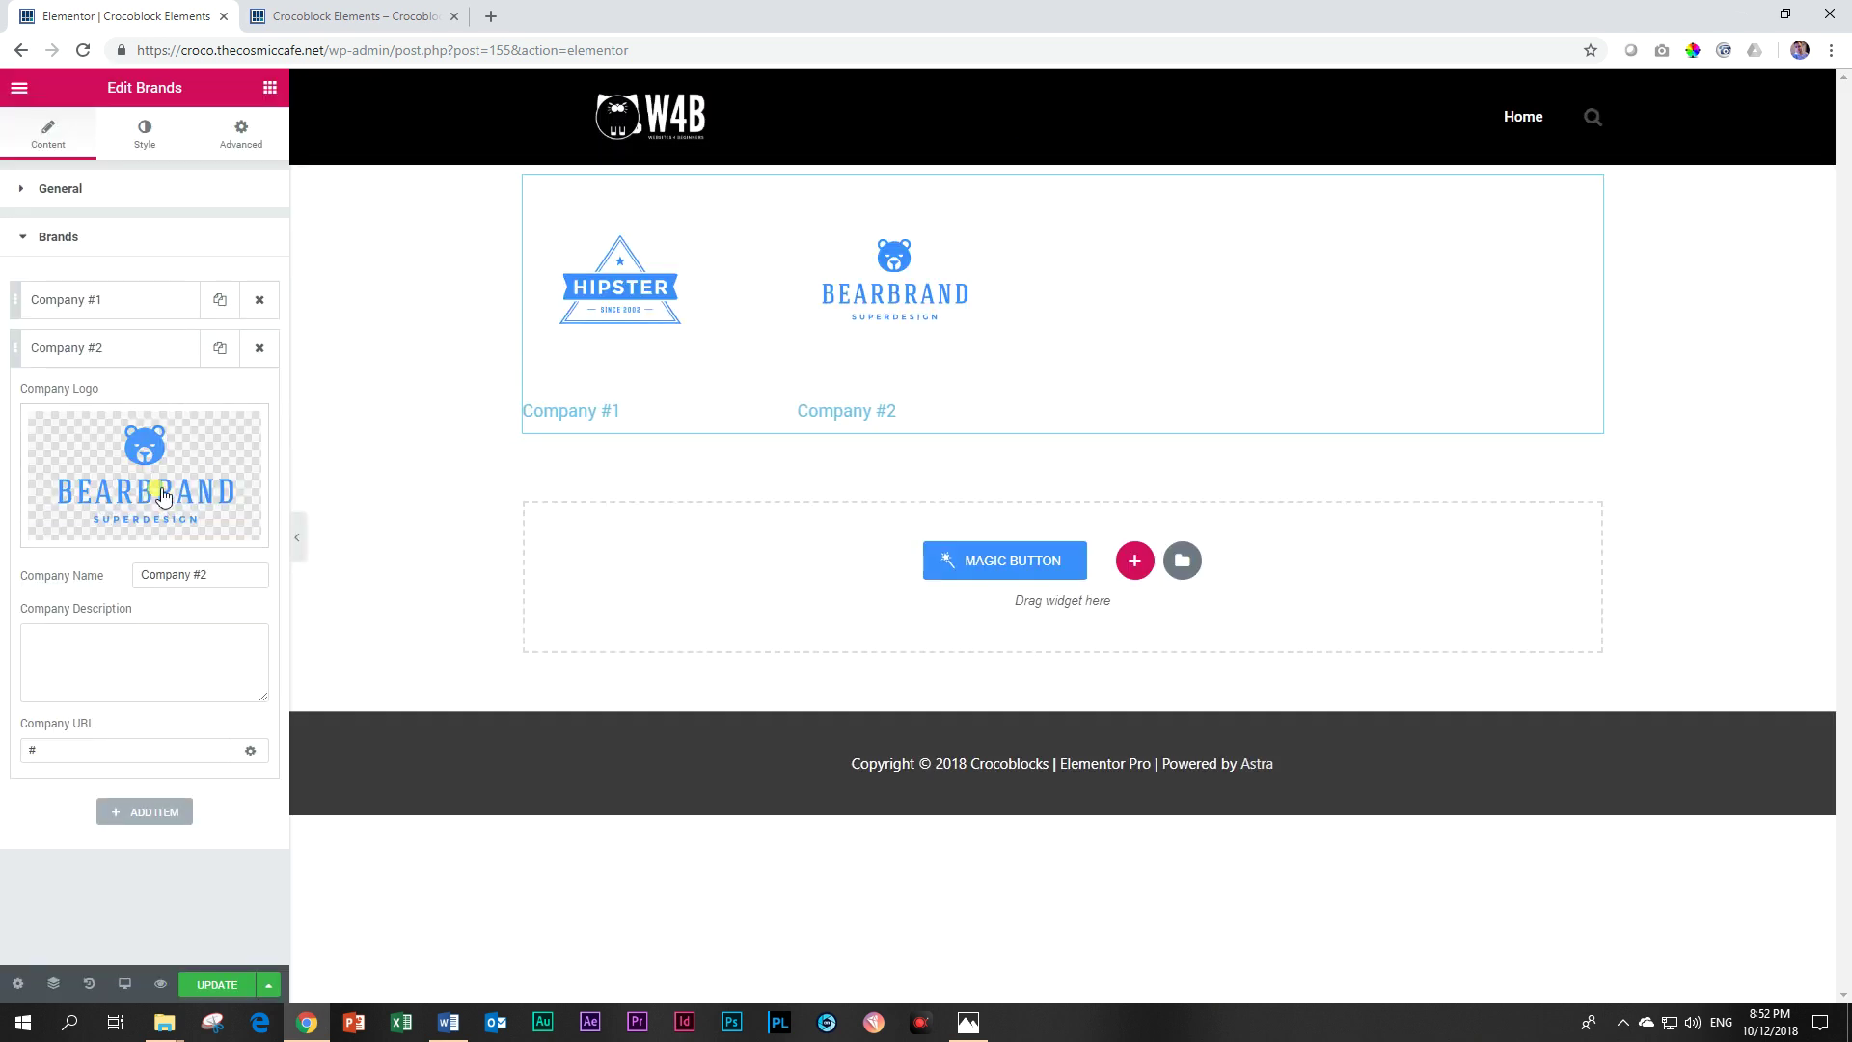
# Add a third brand item and set its logo to Brands-Logos-13-1.svg.
pyautogui.click(83, 349)
pyautogui.click(120, 403)
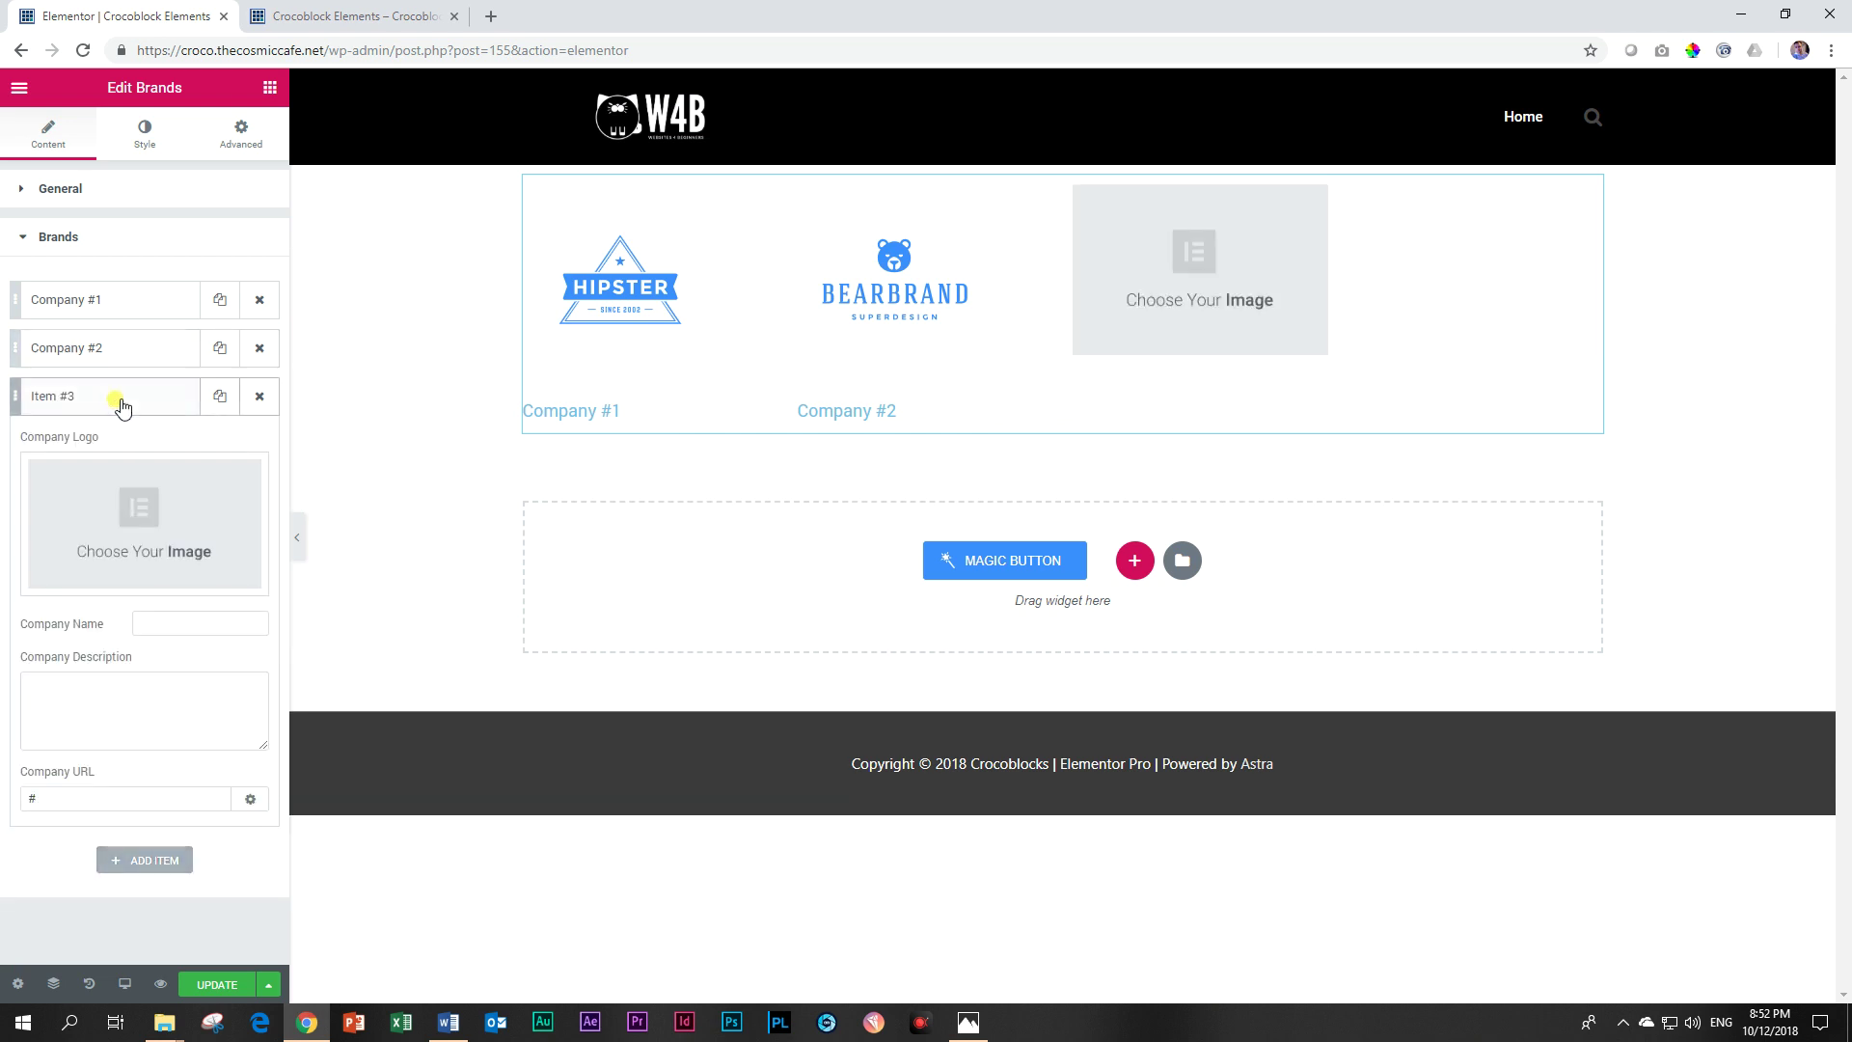
pyautogui.click(106, 487)
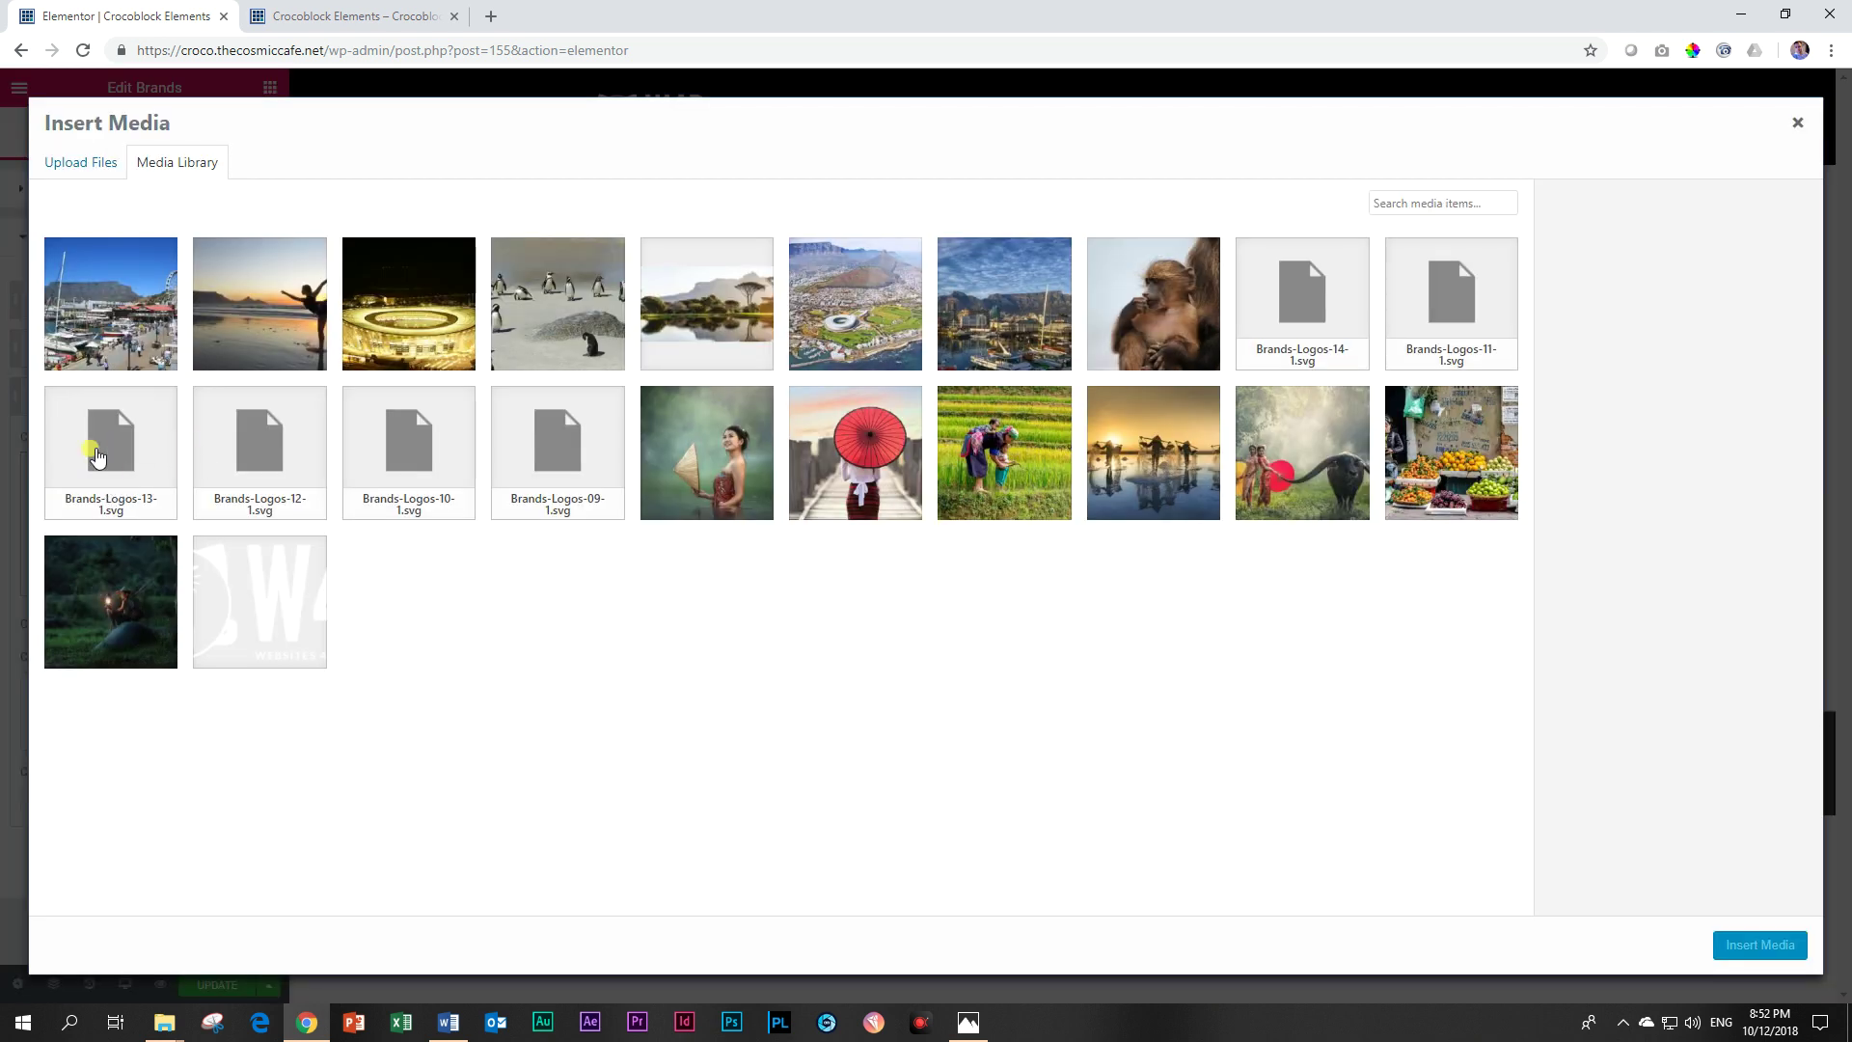
pyautogui.click(94, 454)
pyautogui.click(1765, 944)
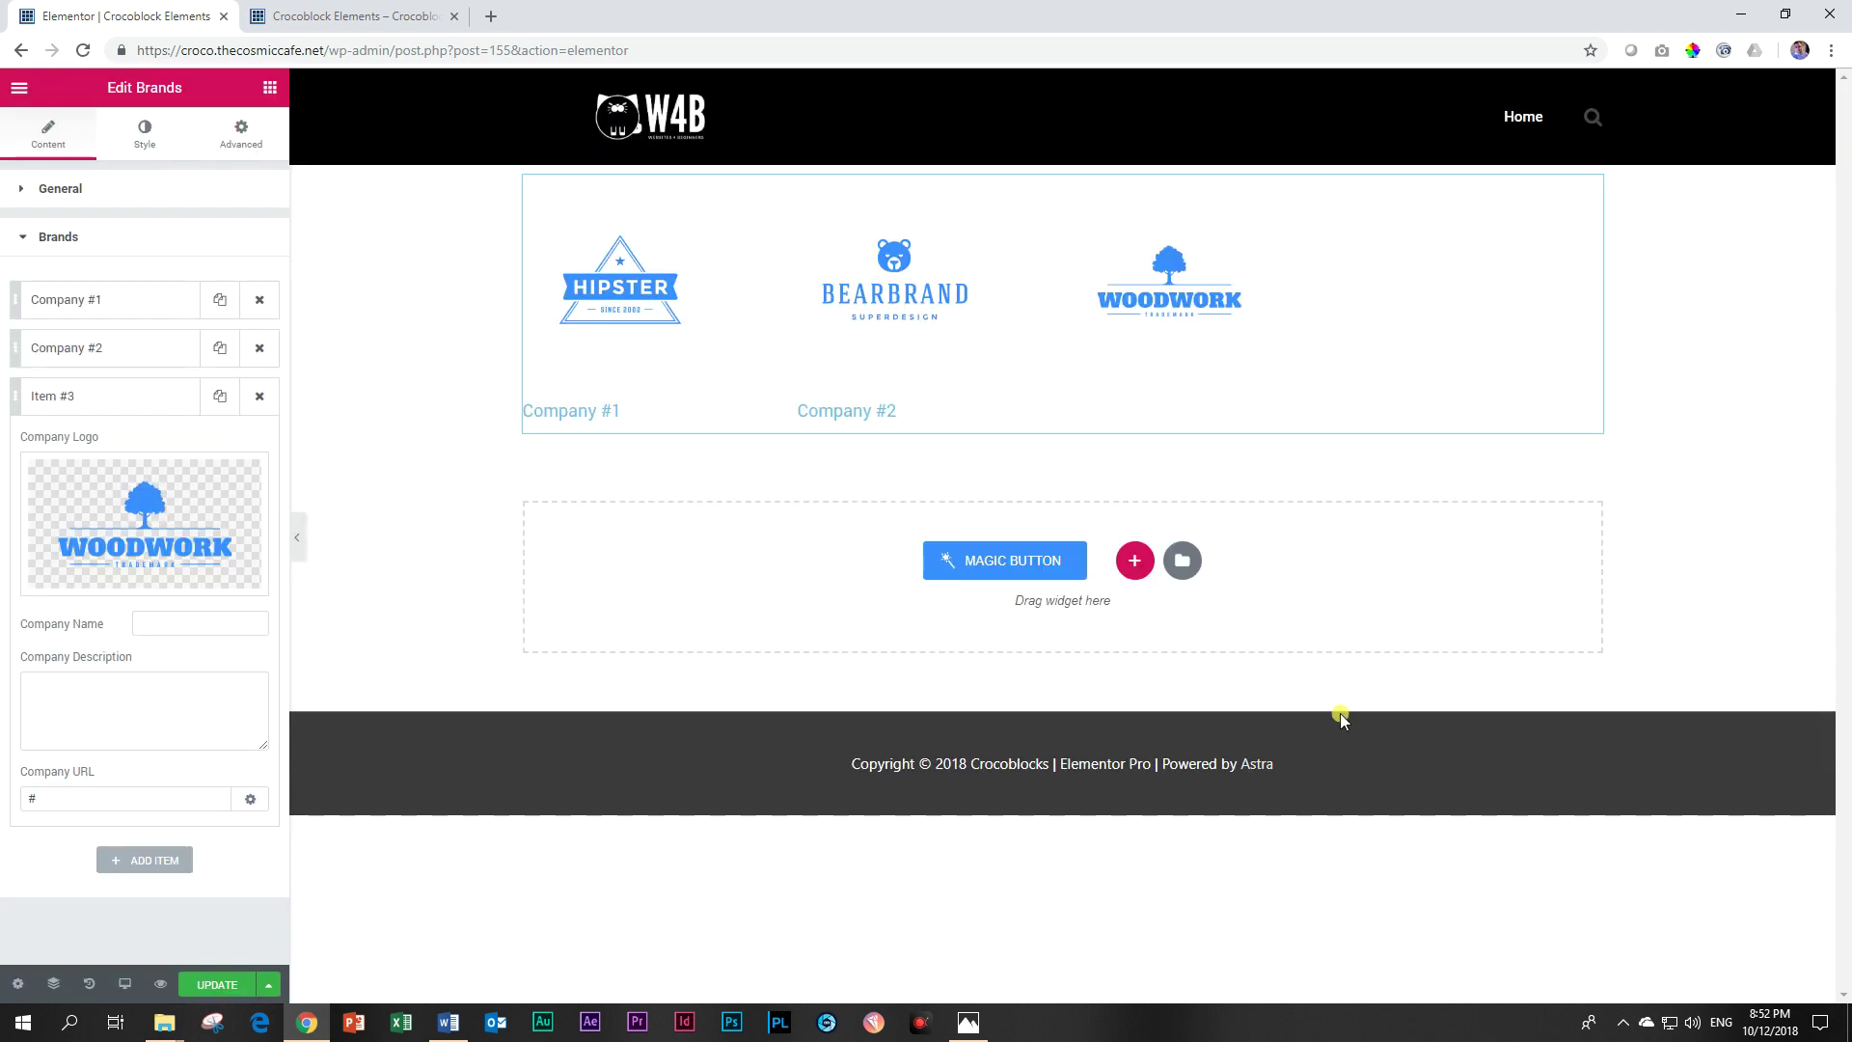
# Add a fourth brand item and set its logo to Brands-Logos-12-1.svg.
pyautogui.click(114, 395)
pyautogui.click(141, 451)
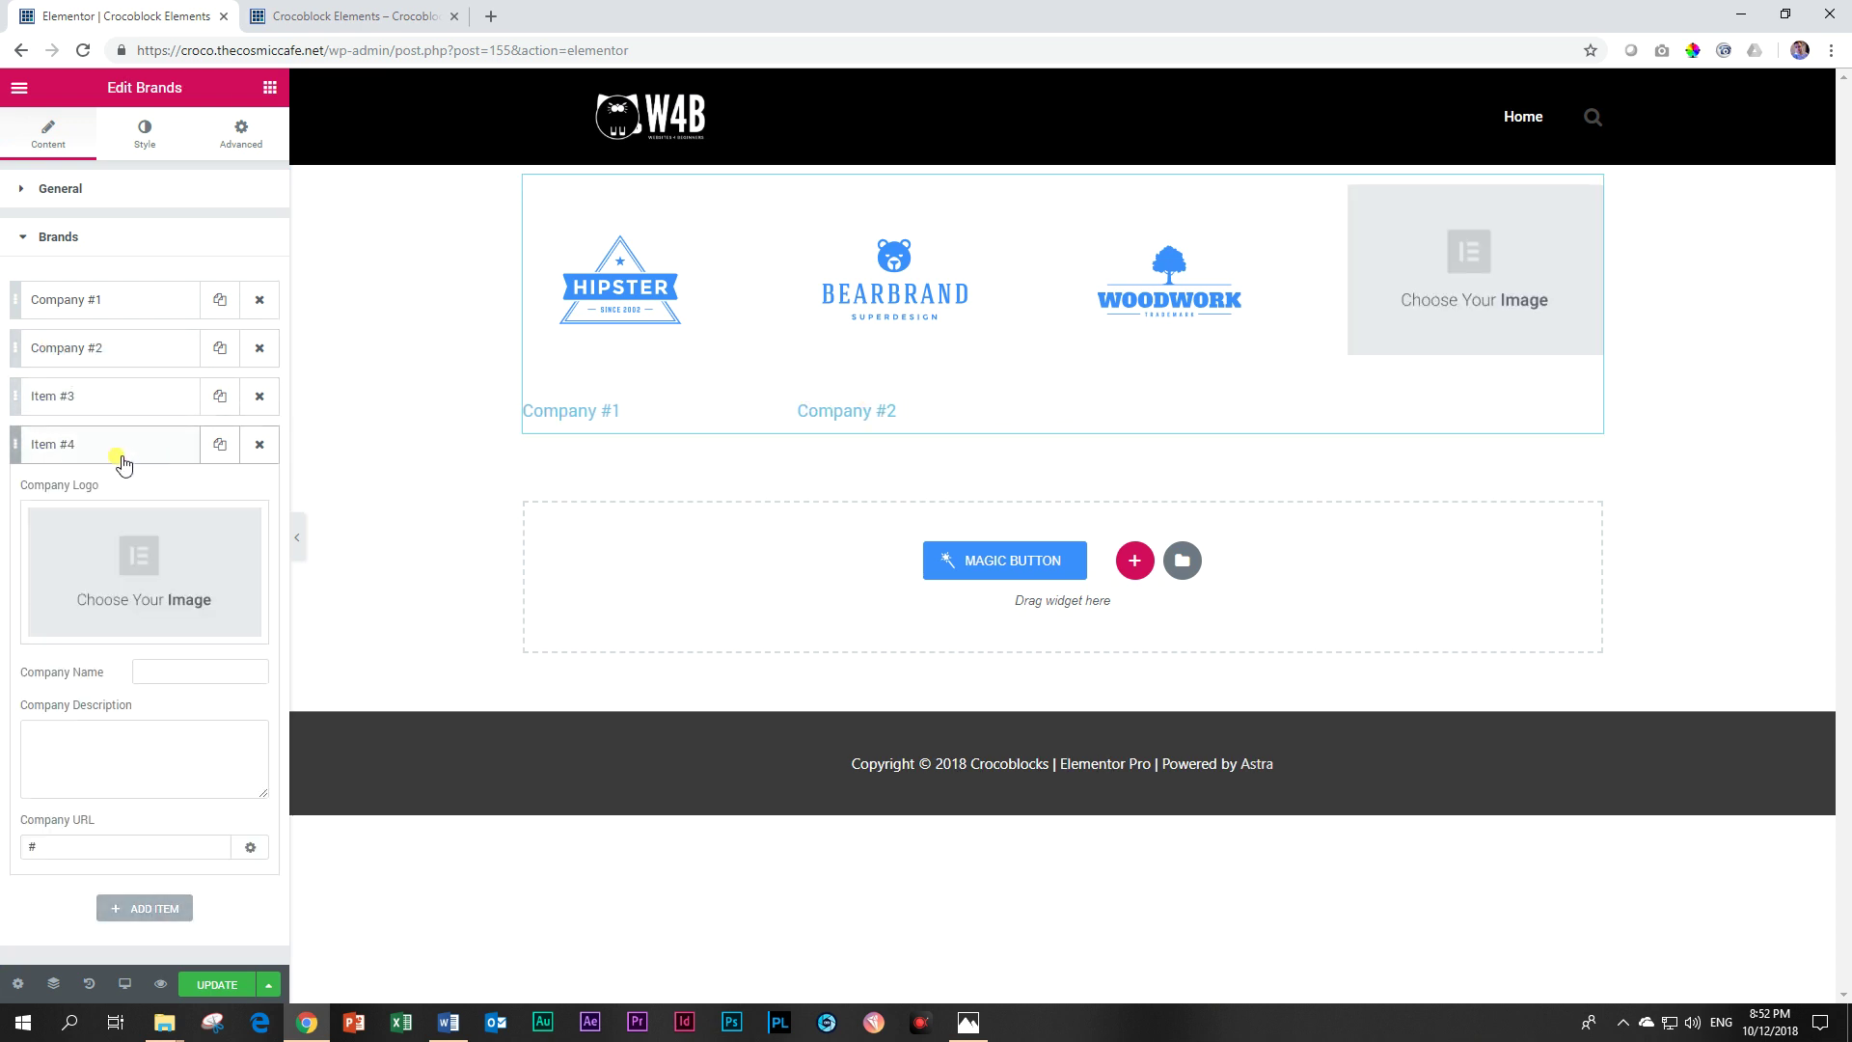
pyautogui.click(119, 447)
pyautogui.click(122, 448)
pyautogui.click(116, 538)
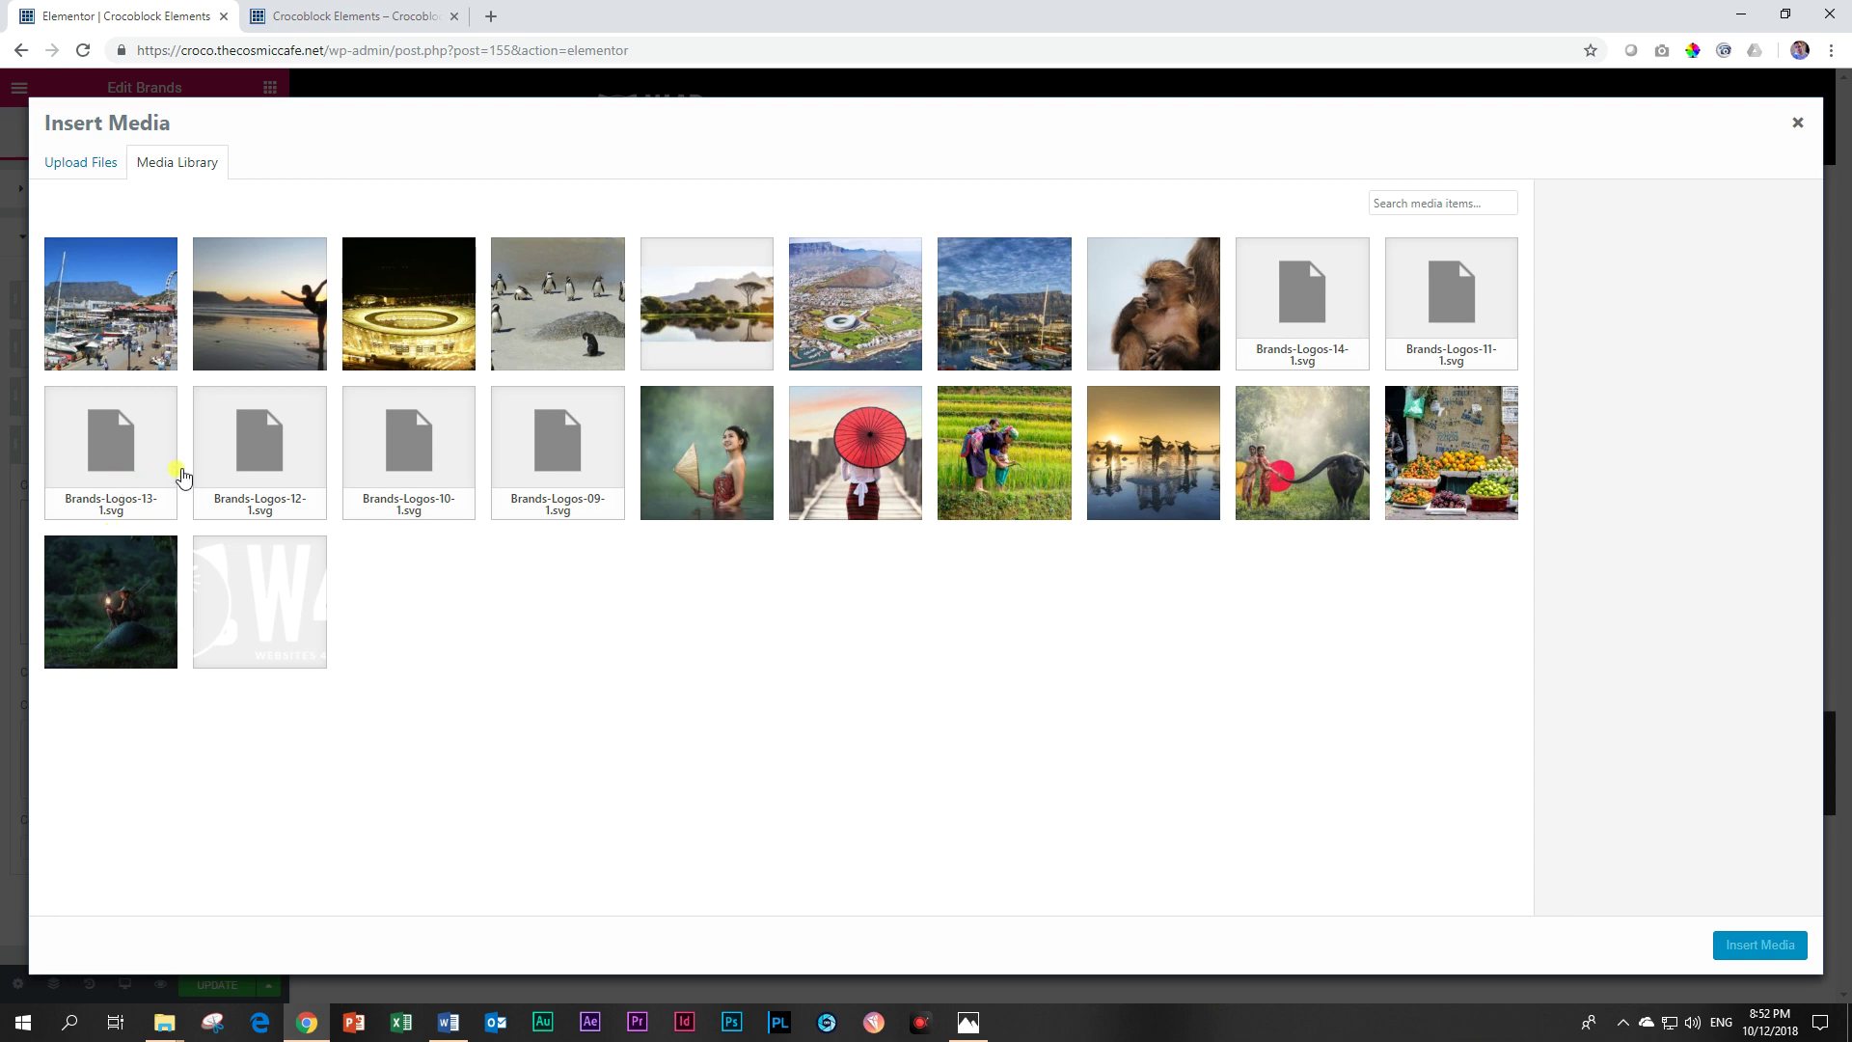
pyautogui.click(237, 471)
pyautogui.click(1761, 945)
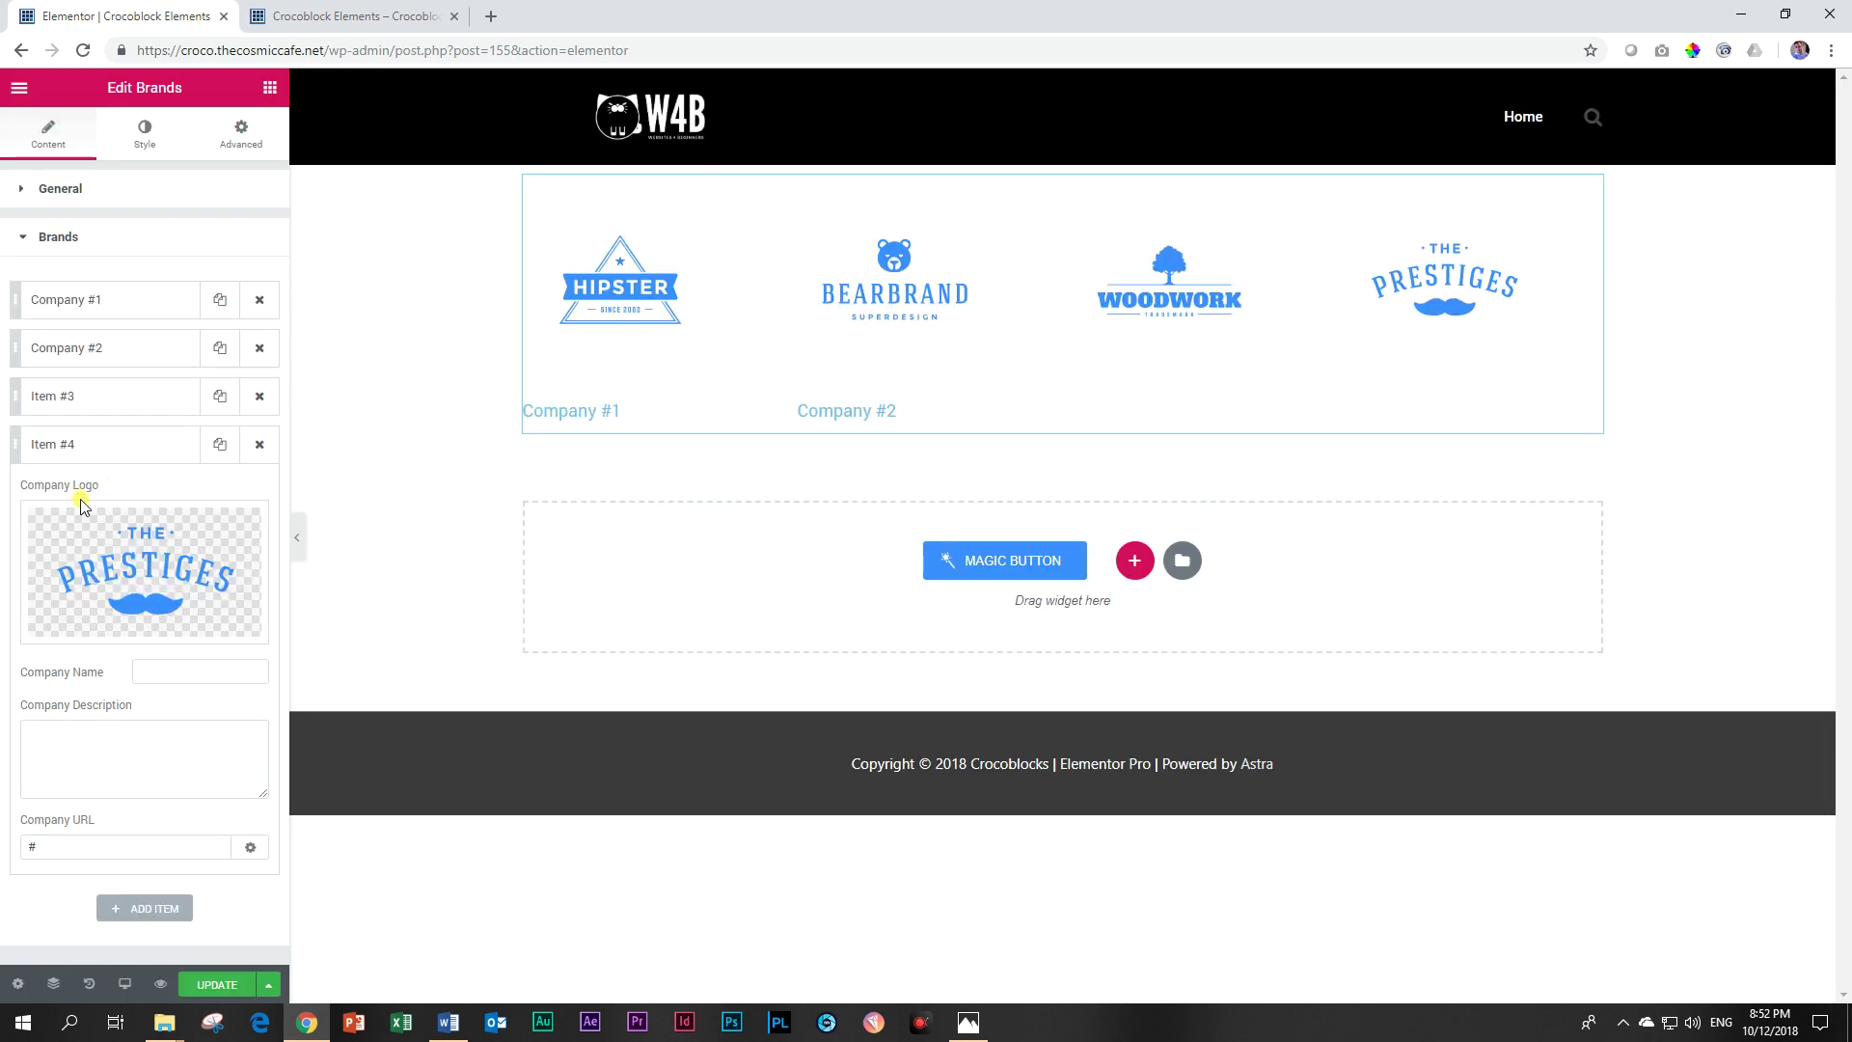
# Add a fifth brand item and set its logo to Brands-Logos-10-1.svg.
pyautogui.click(159, 908)
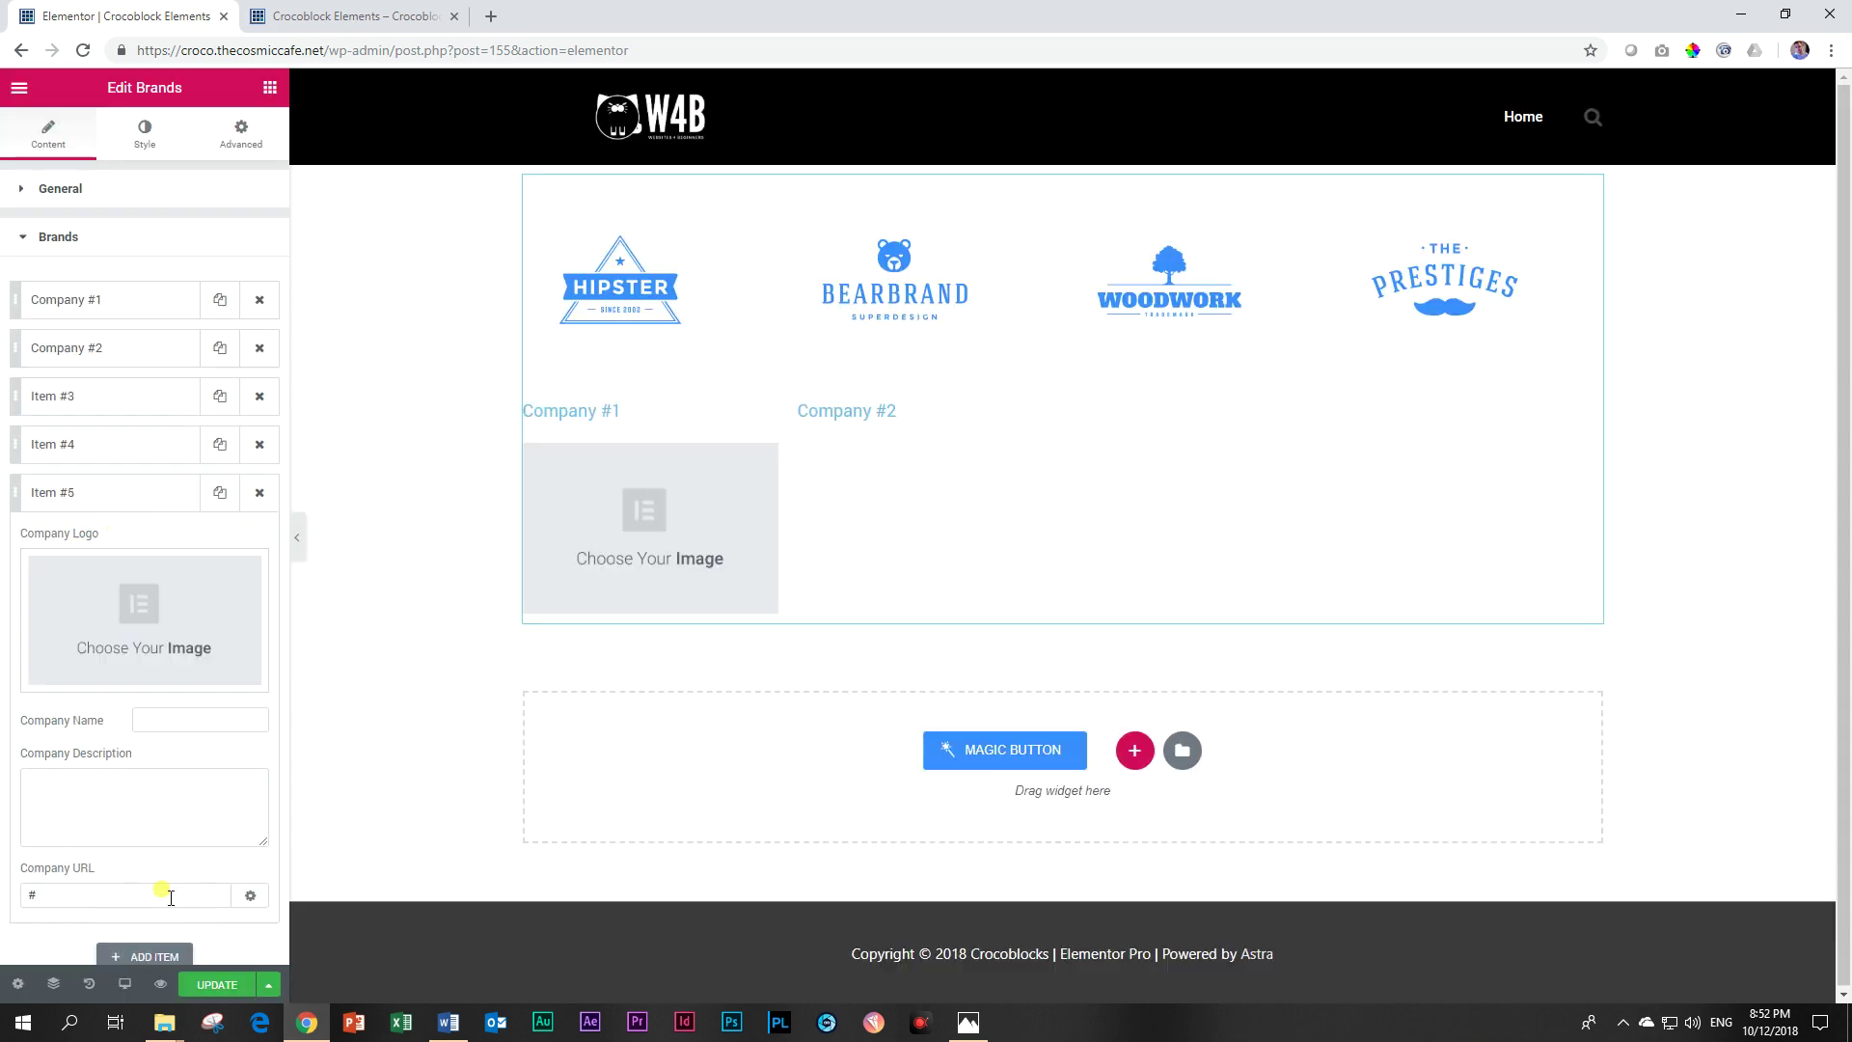
pyautogui.click(90, 579)
pyautogui.click(408, 448)
pyautogui.click(1760, 944)
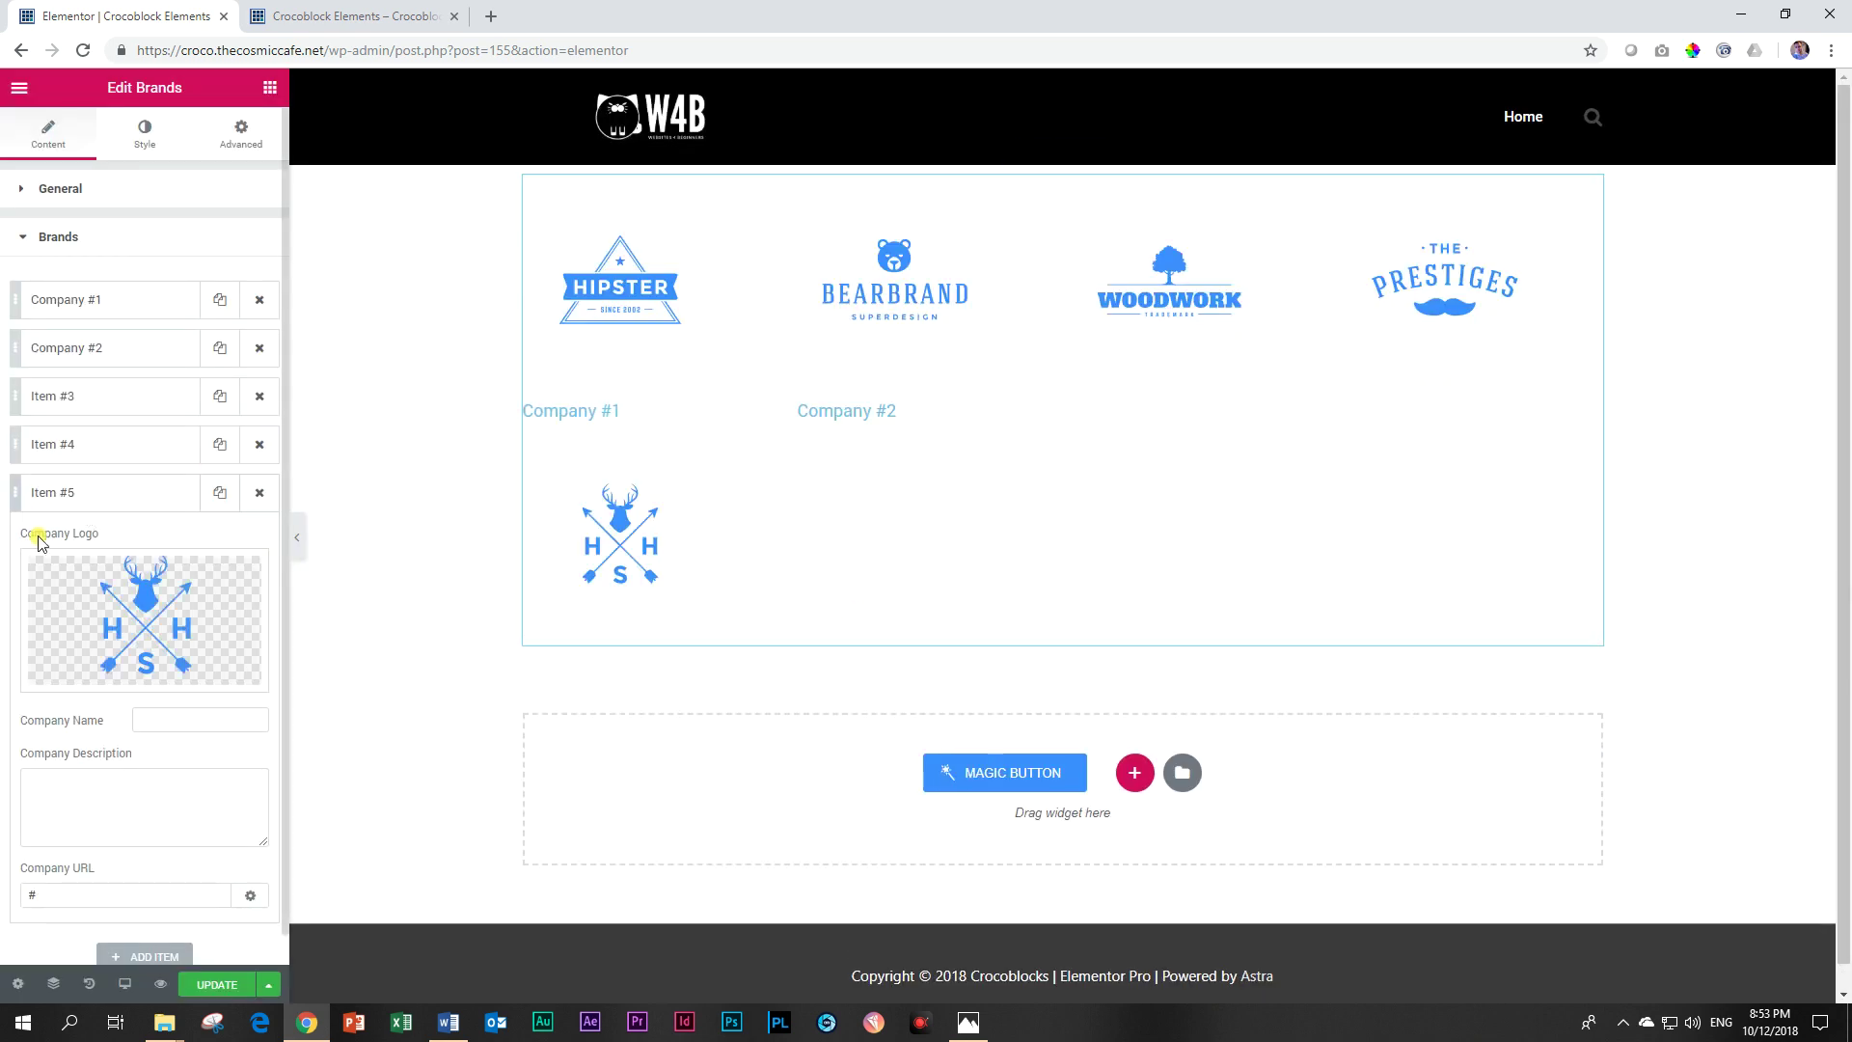
# Add a sixth brand item and set its logo to Brands-Logos-09-1.svg.
pyautogui.click(135, 953)
pyautogui.click(124, 611)
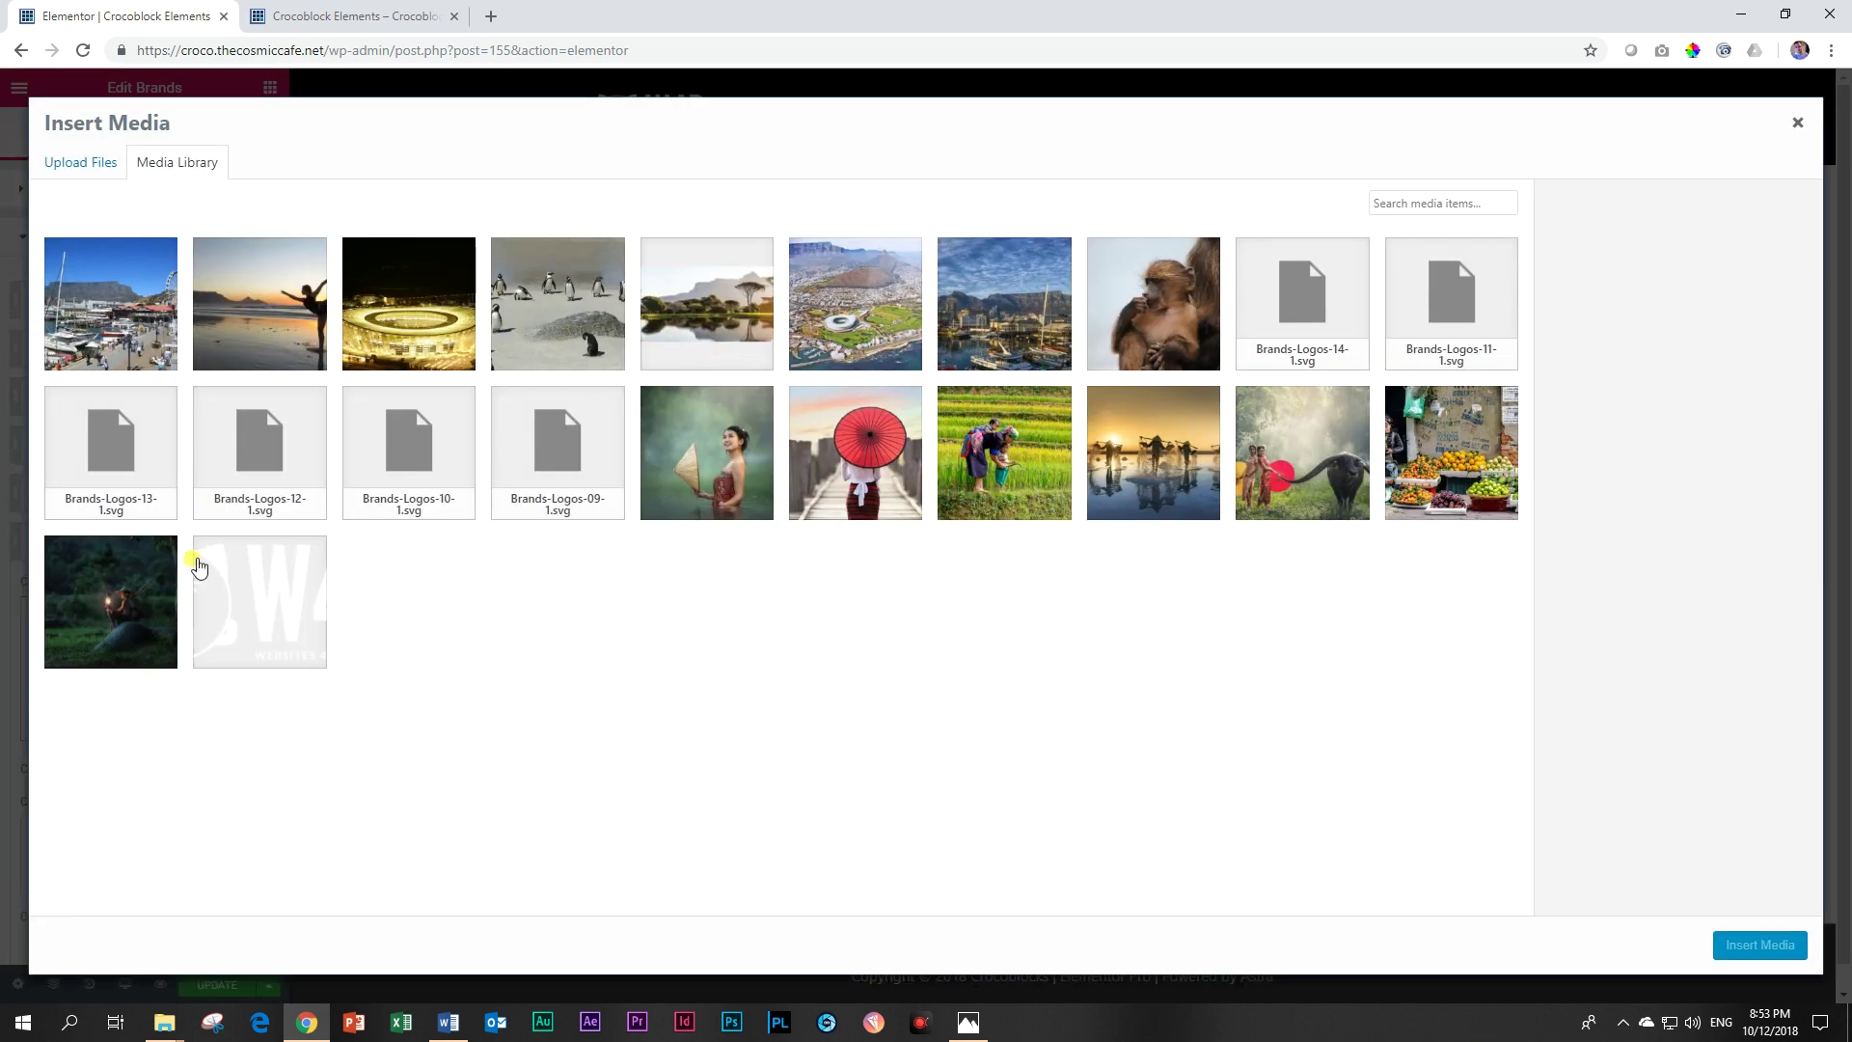
pyautogui.click(552, 448)
pyautogui.click(1741, 945)
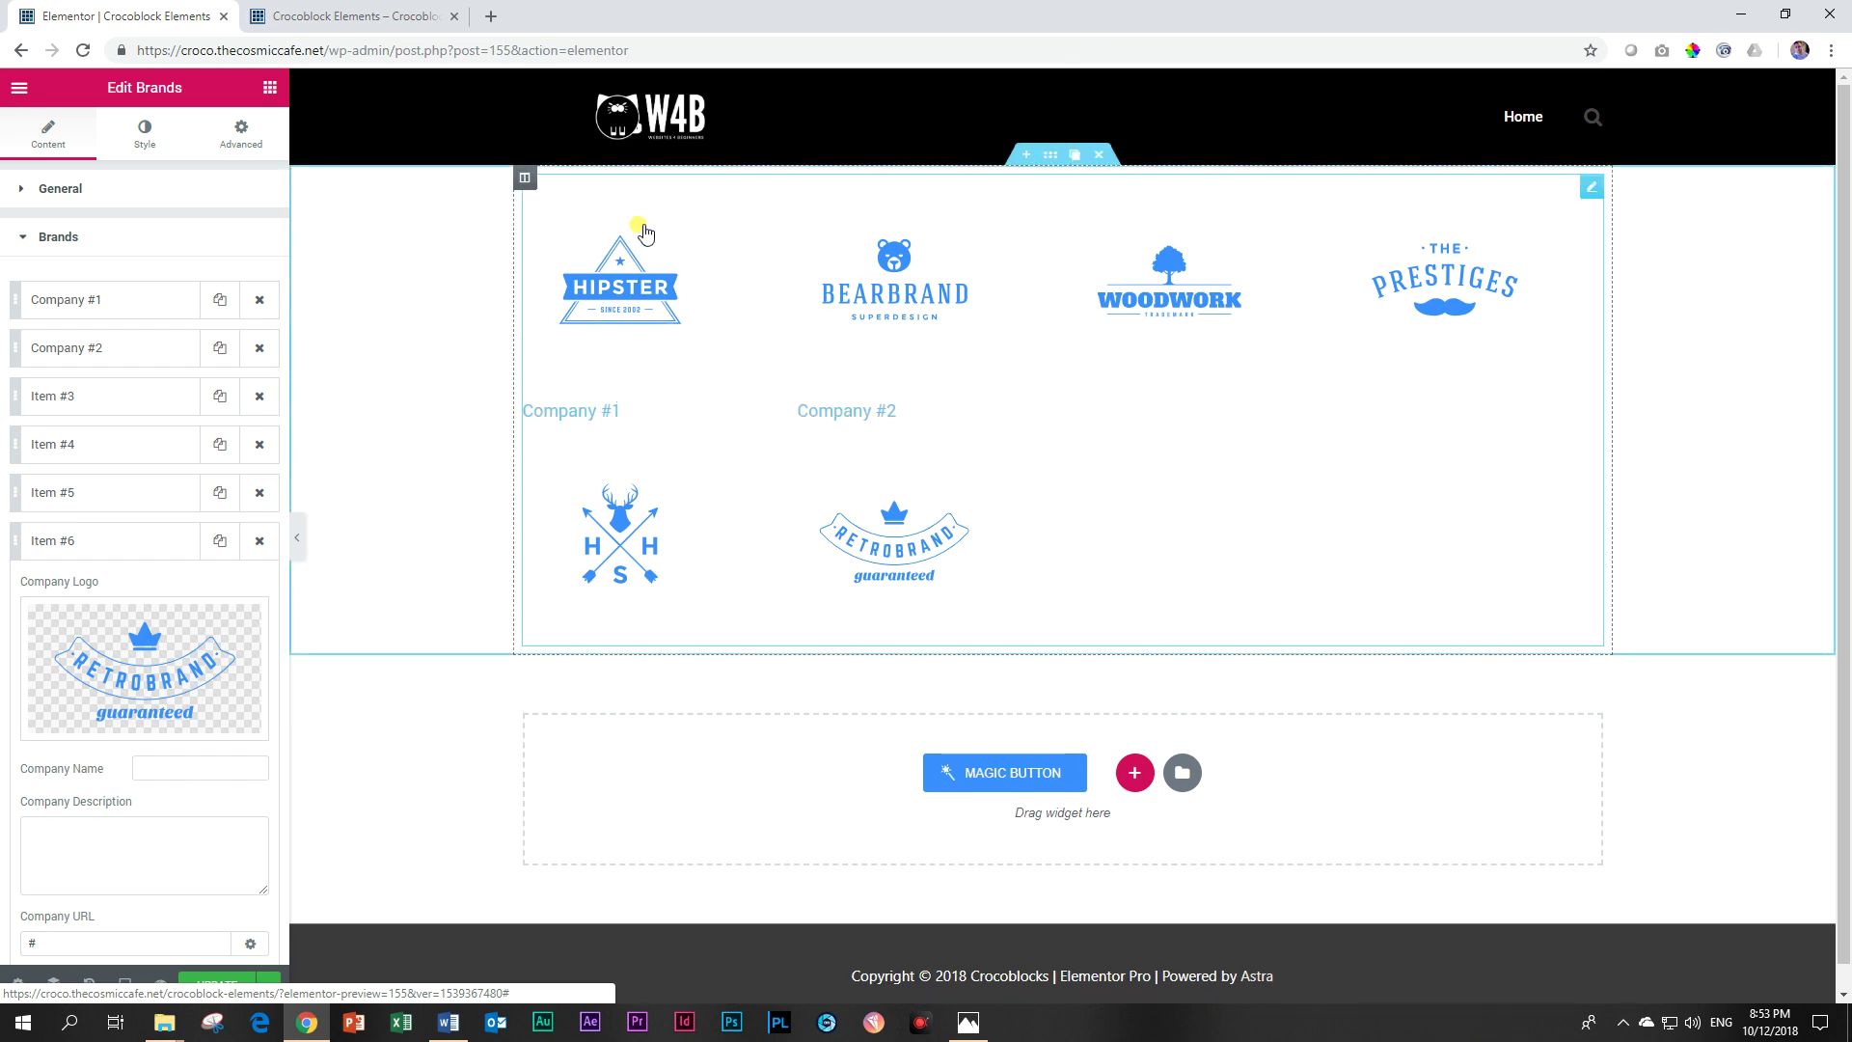
# Clear the company names of the first two brand items so only their logos are displayed.
pyautogui.click(106, 300)
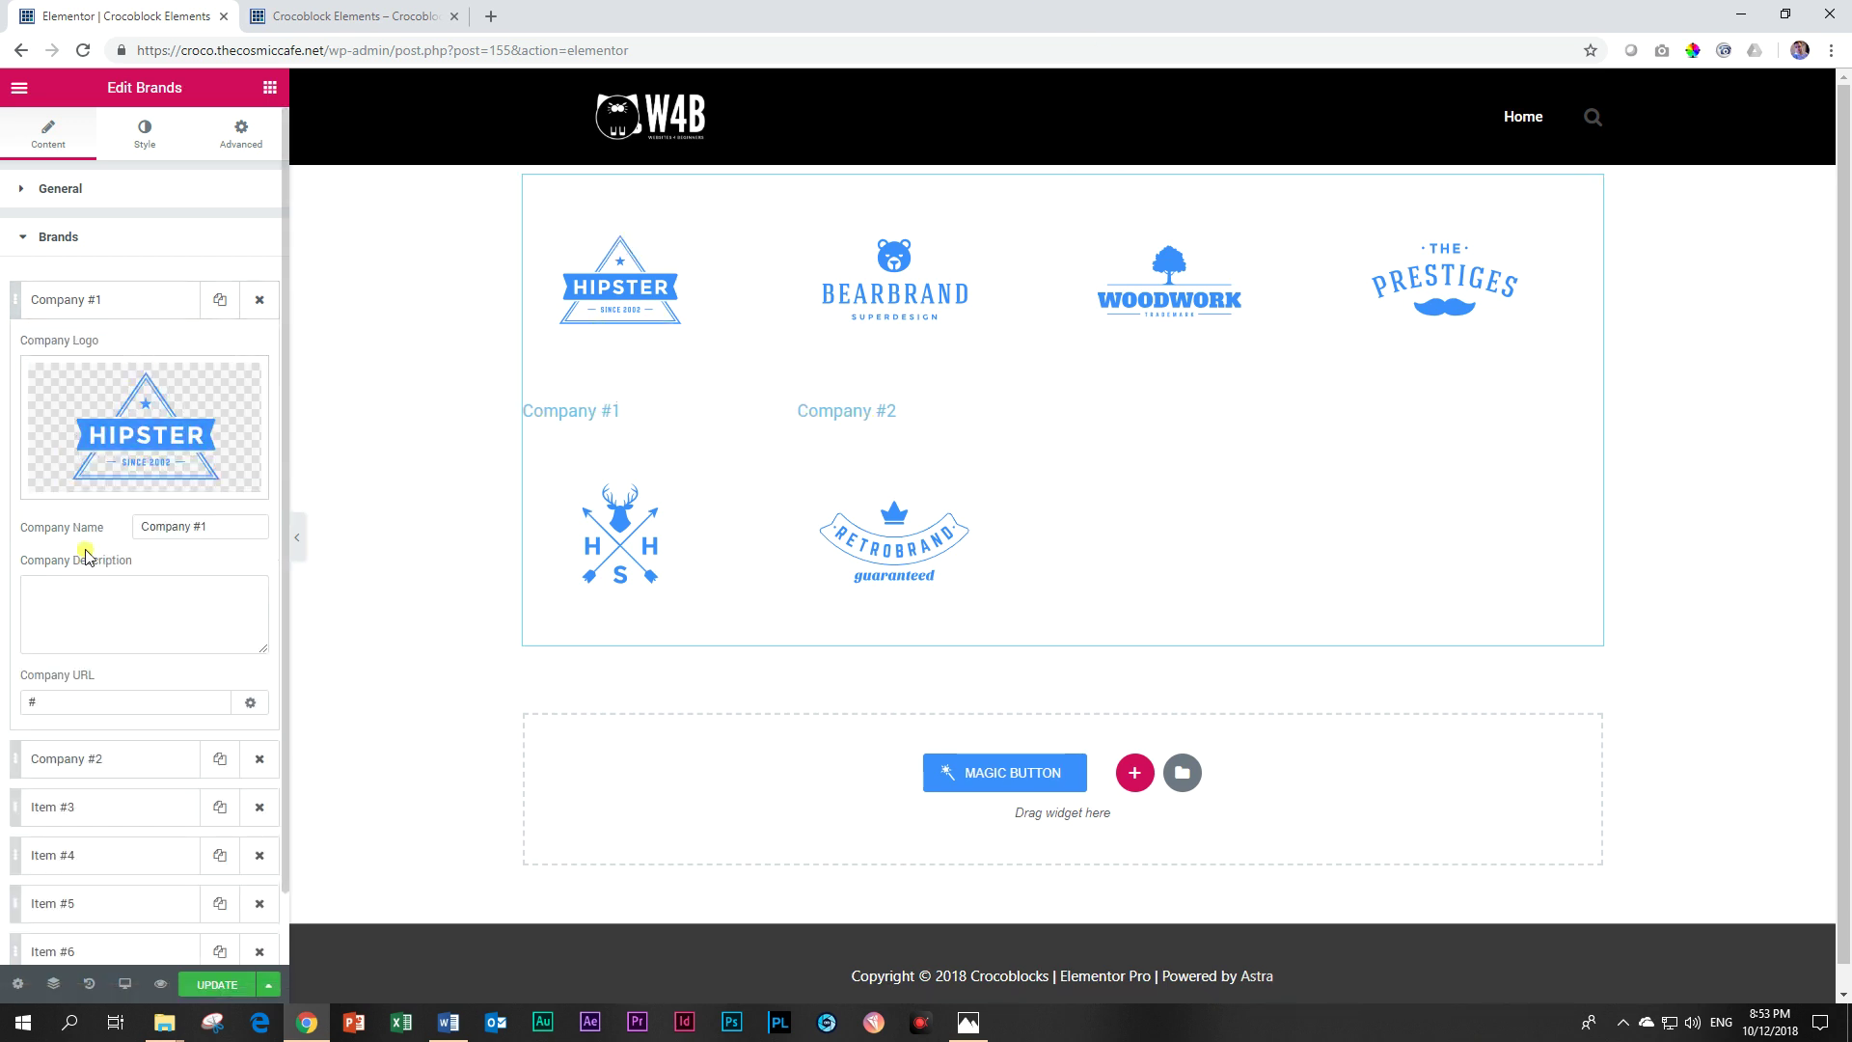
pyautogui.tripleClick(246, 526)
pyautogui.press('BackSpace')
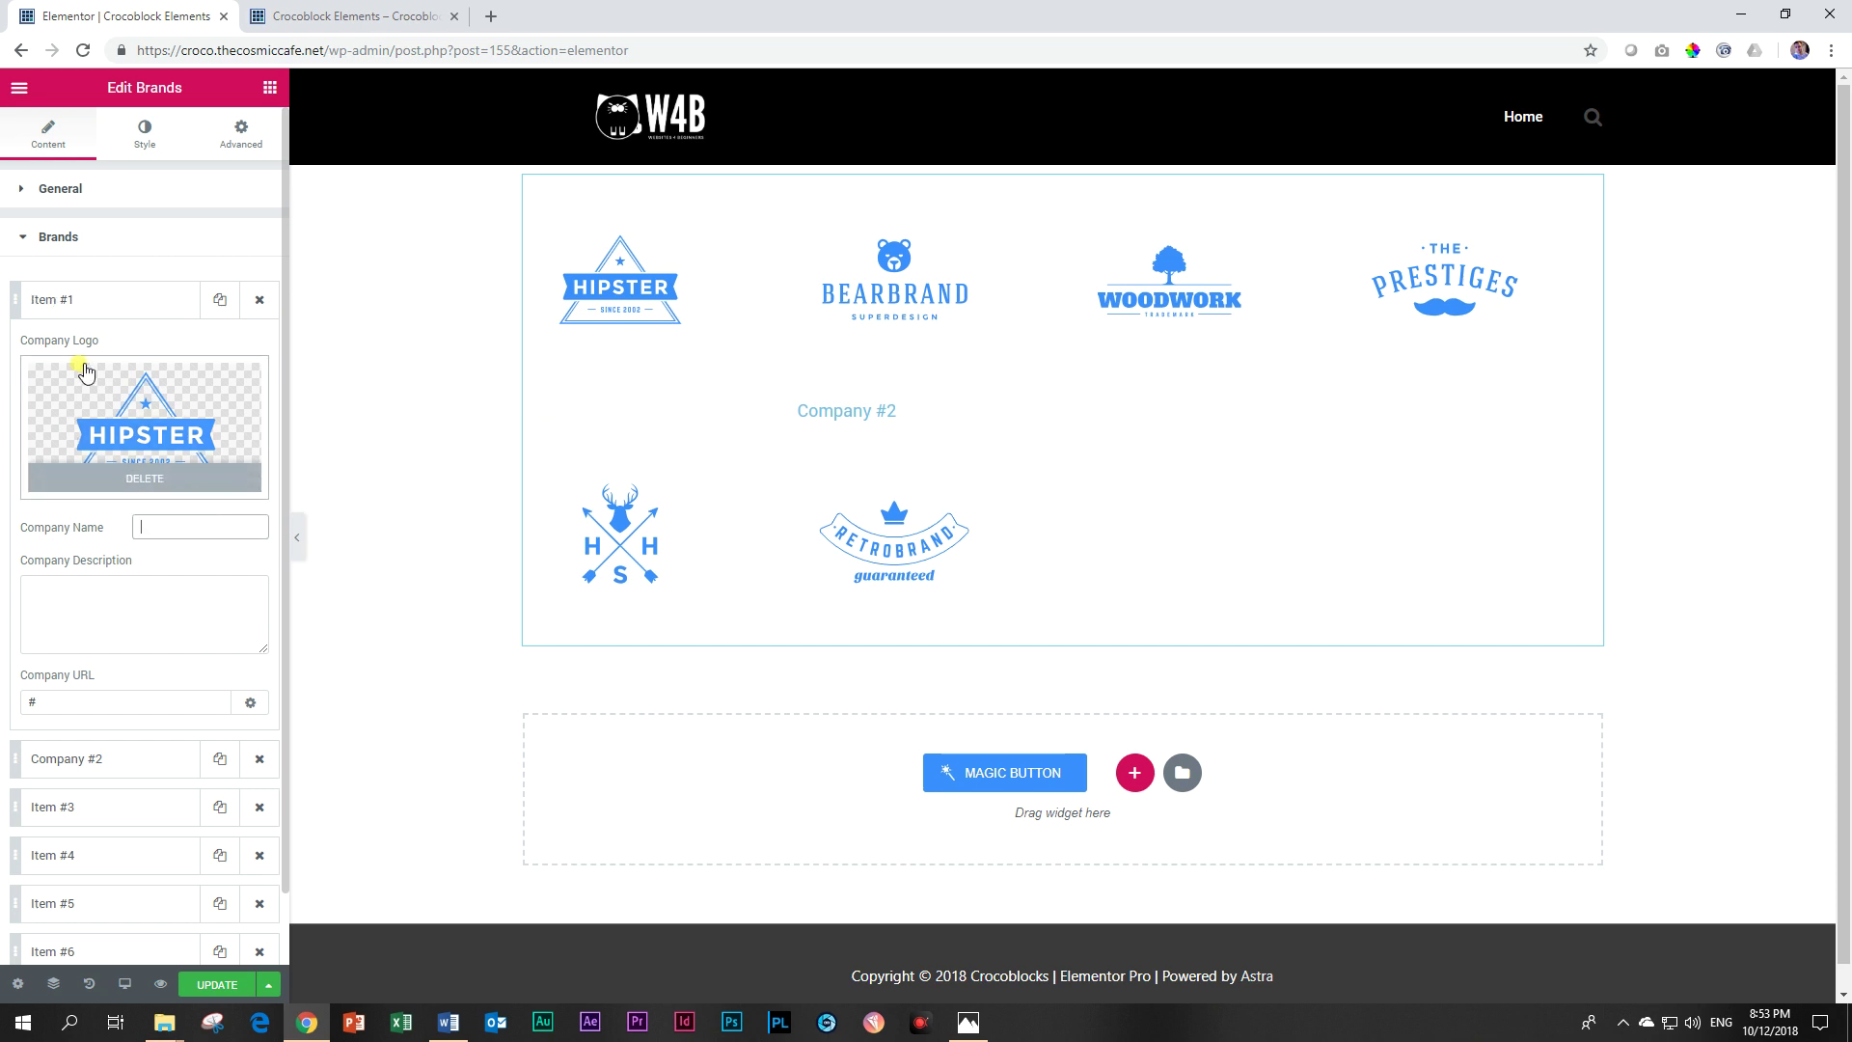
pyautogui.click(103, 301)
pyautogui.click(96, 349)
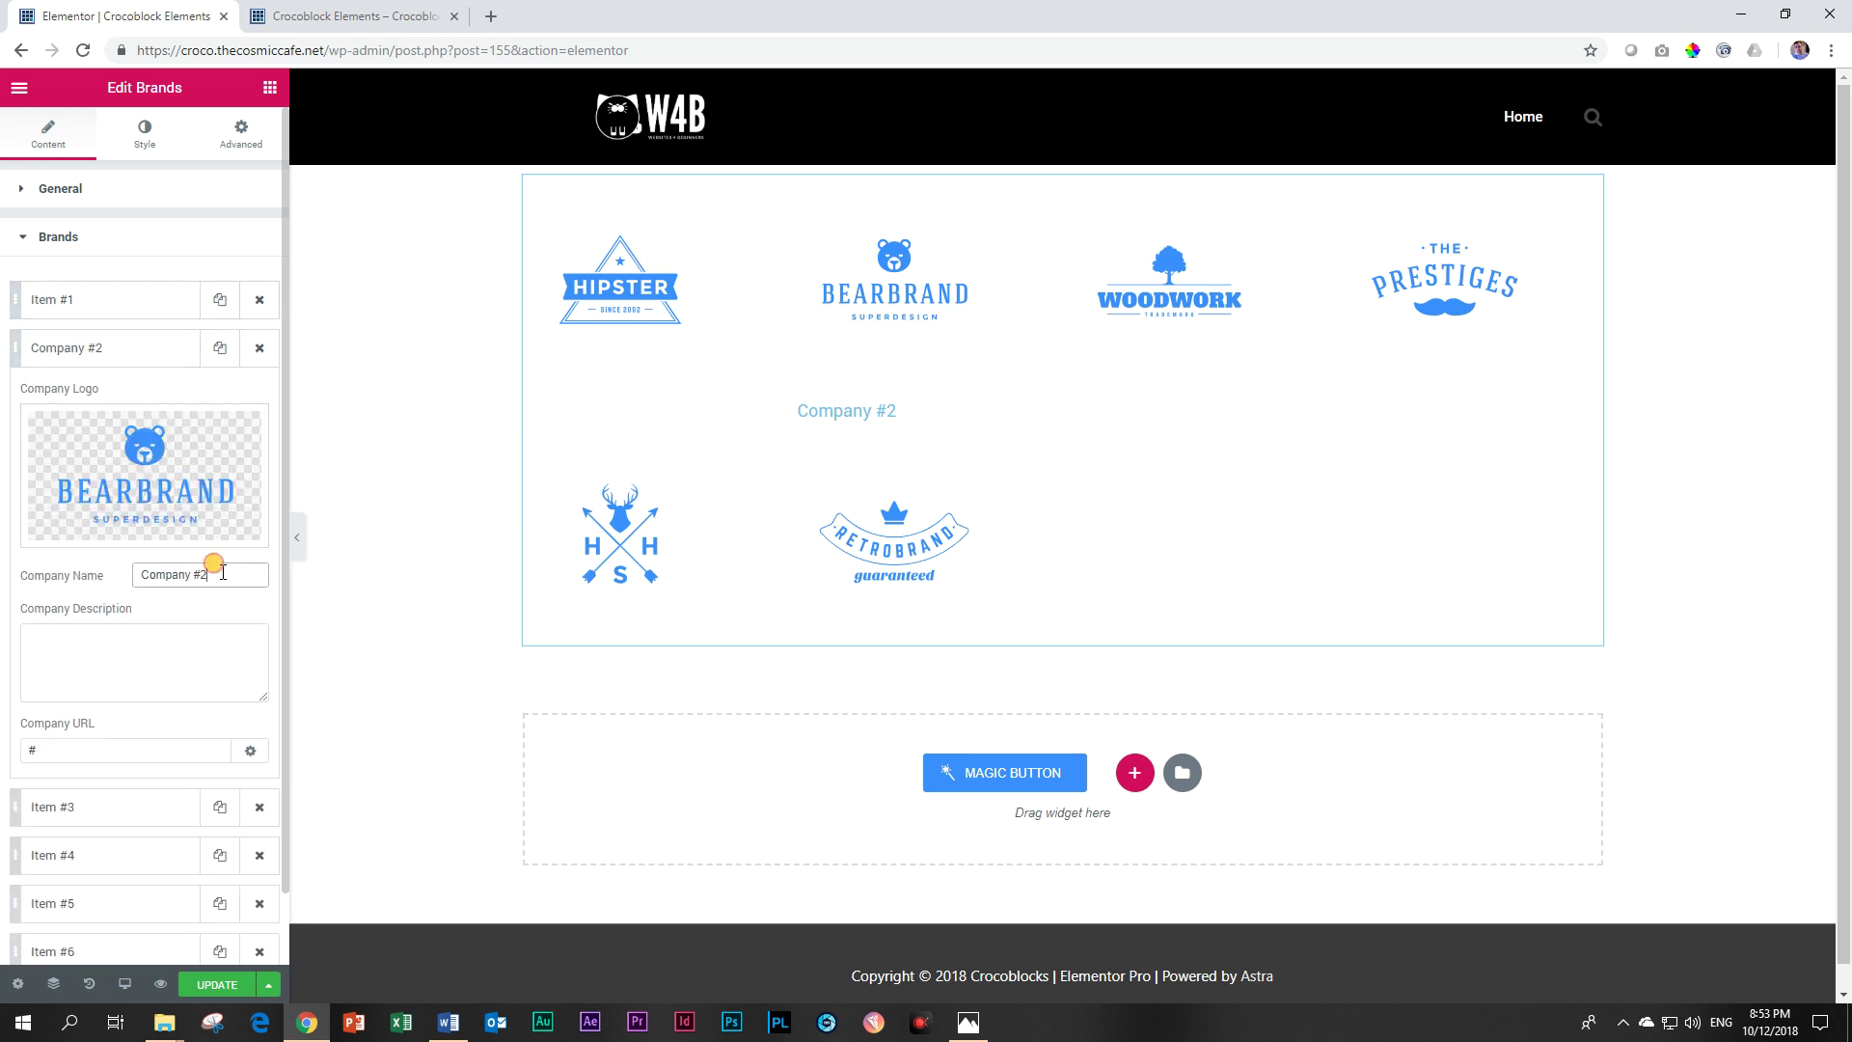
pyautogui.moveTo(209, 574); pyautogui.dragTo(3, 560)
pyautogui.press('BackSpace')
# Examine the Company URL setting of the first brand item.
pyautogui.click(99, 301)
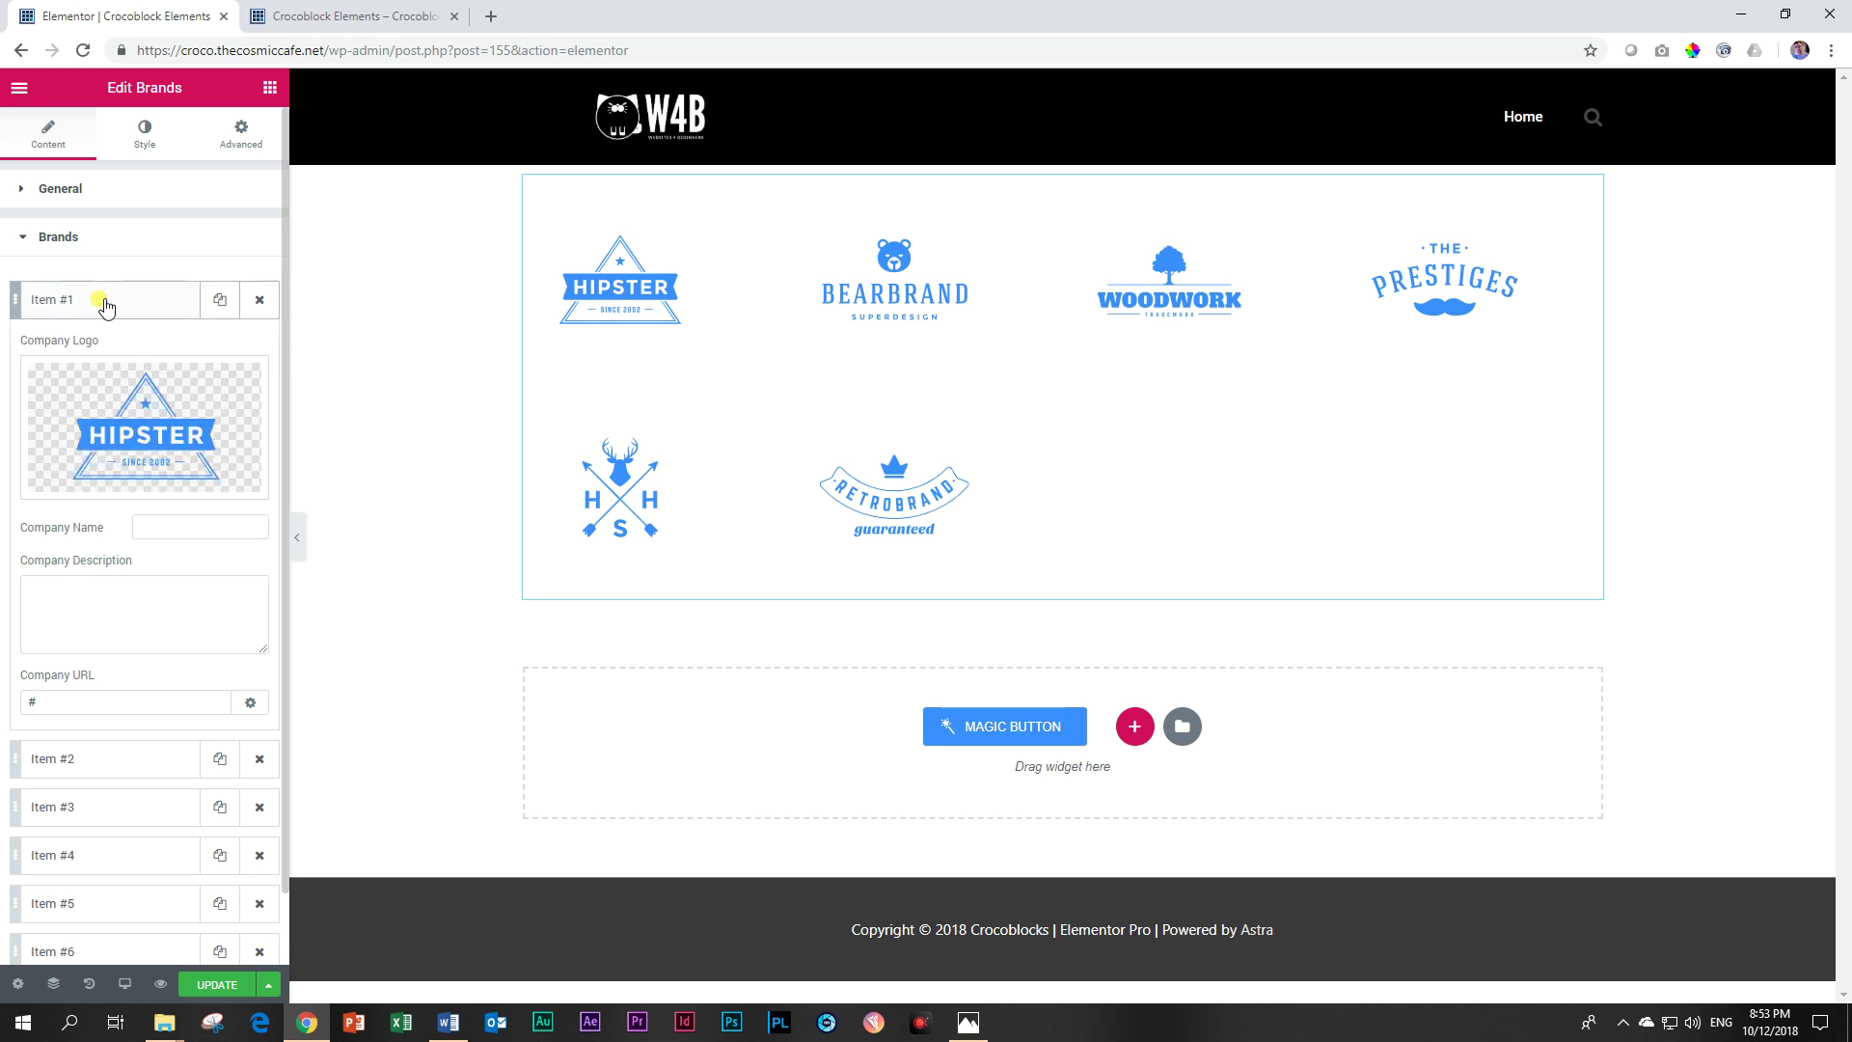
pyautogui.click(68, 702)
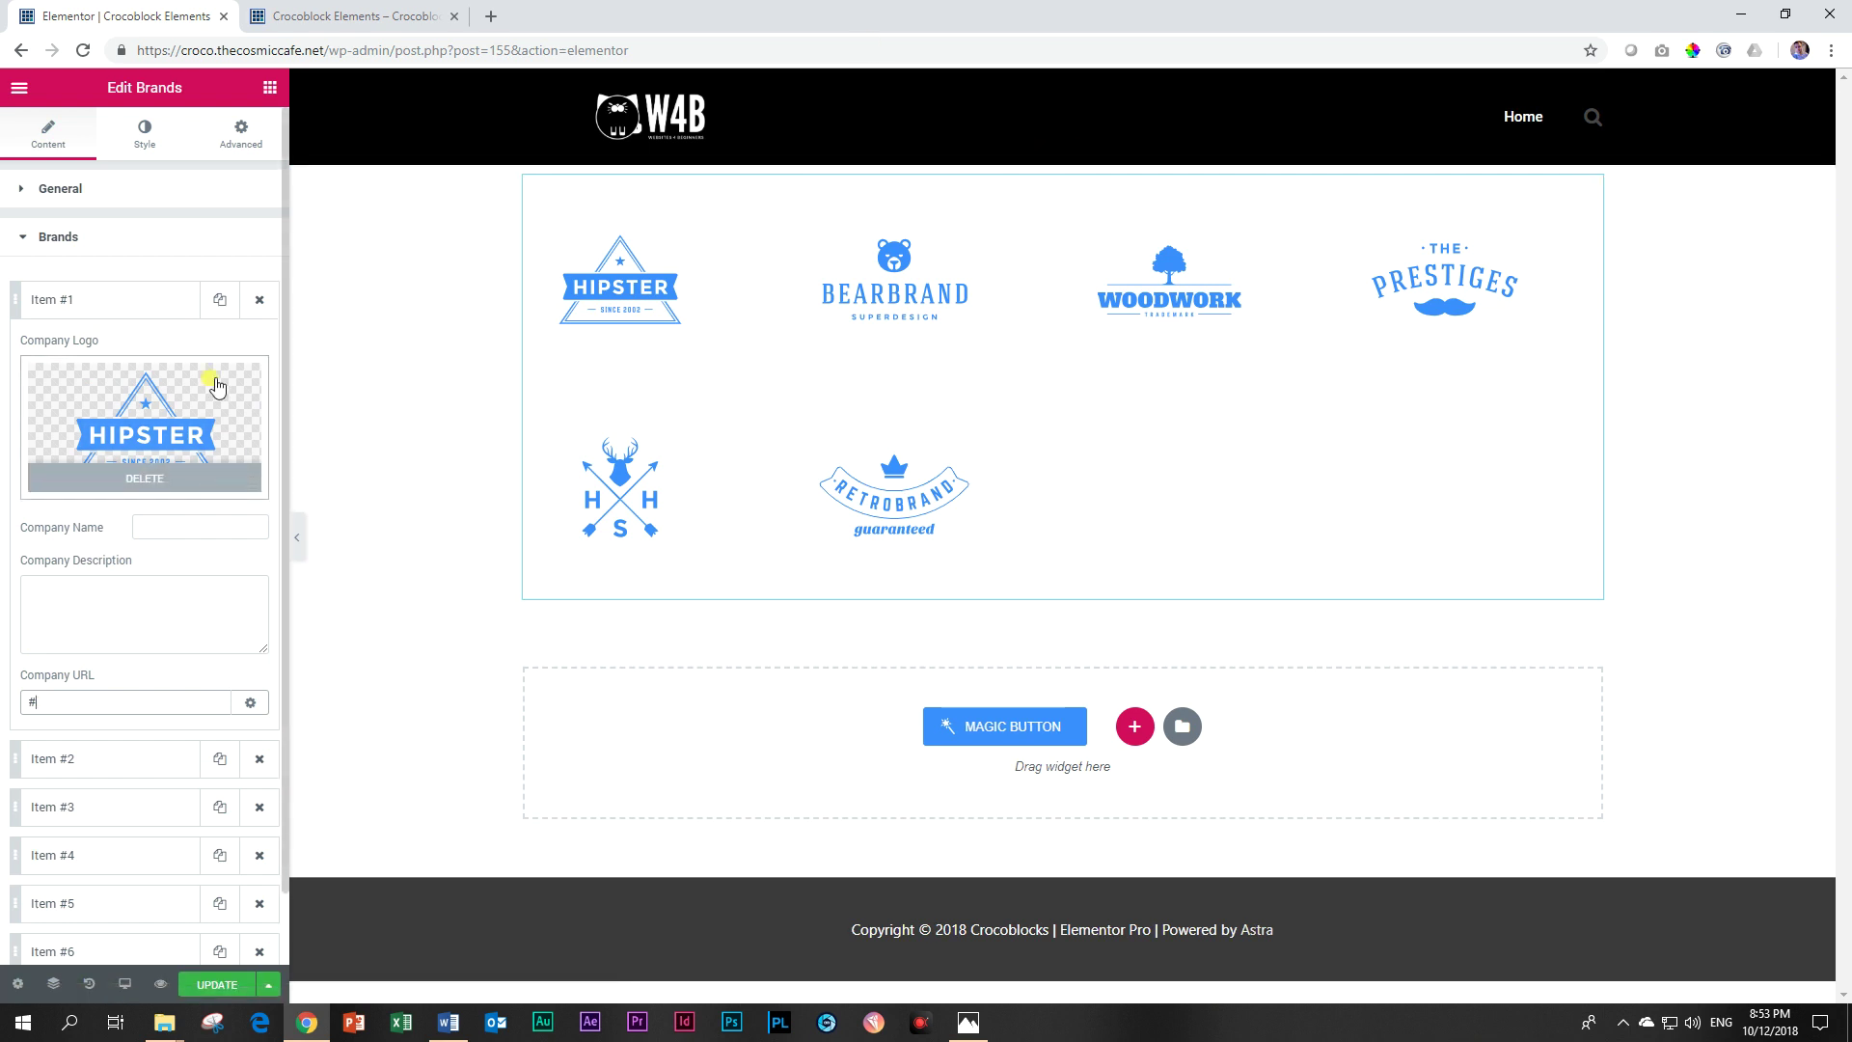
pyautogui.click(159, 301)
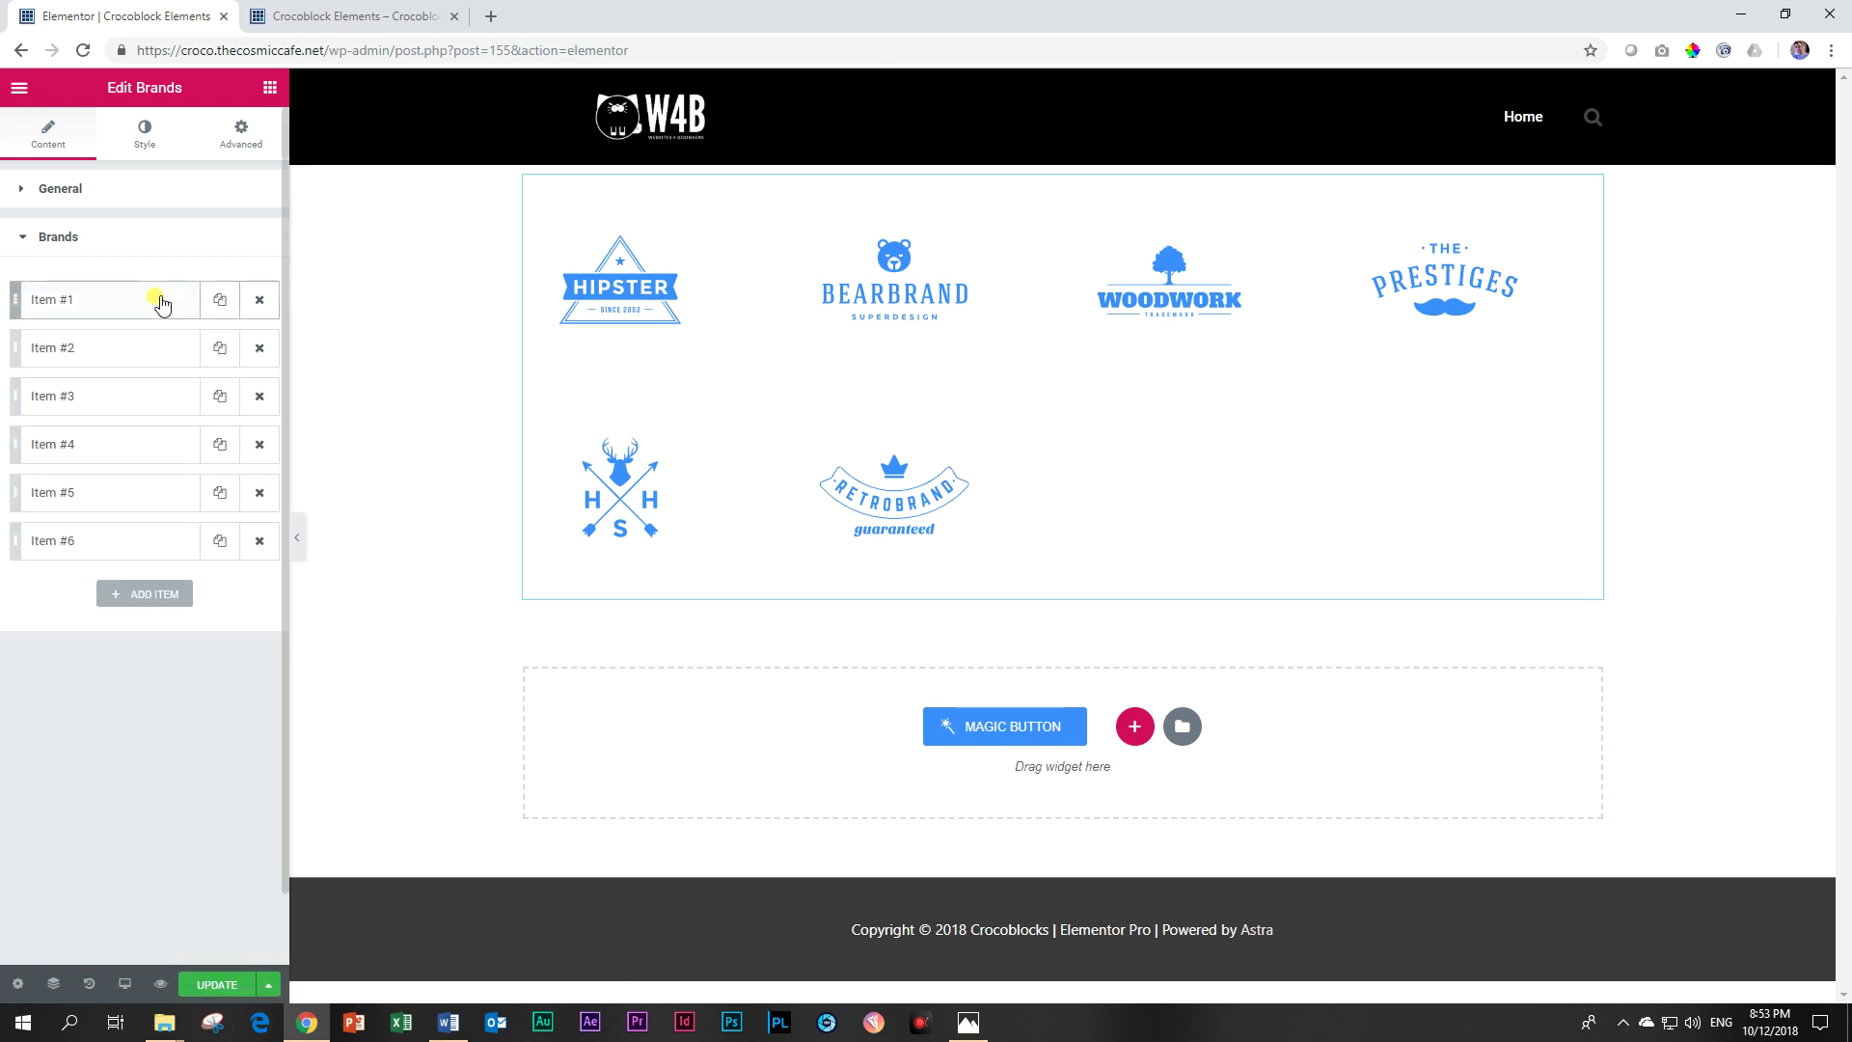
# Set the Brands widget's column count to 3 in its general settings.
pyautogui.click(56, 240)
pyautogui.click(58, 188)
pyautogui.click(202, 240)
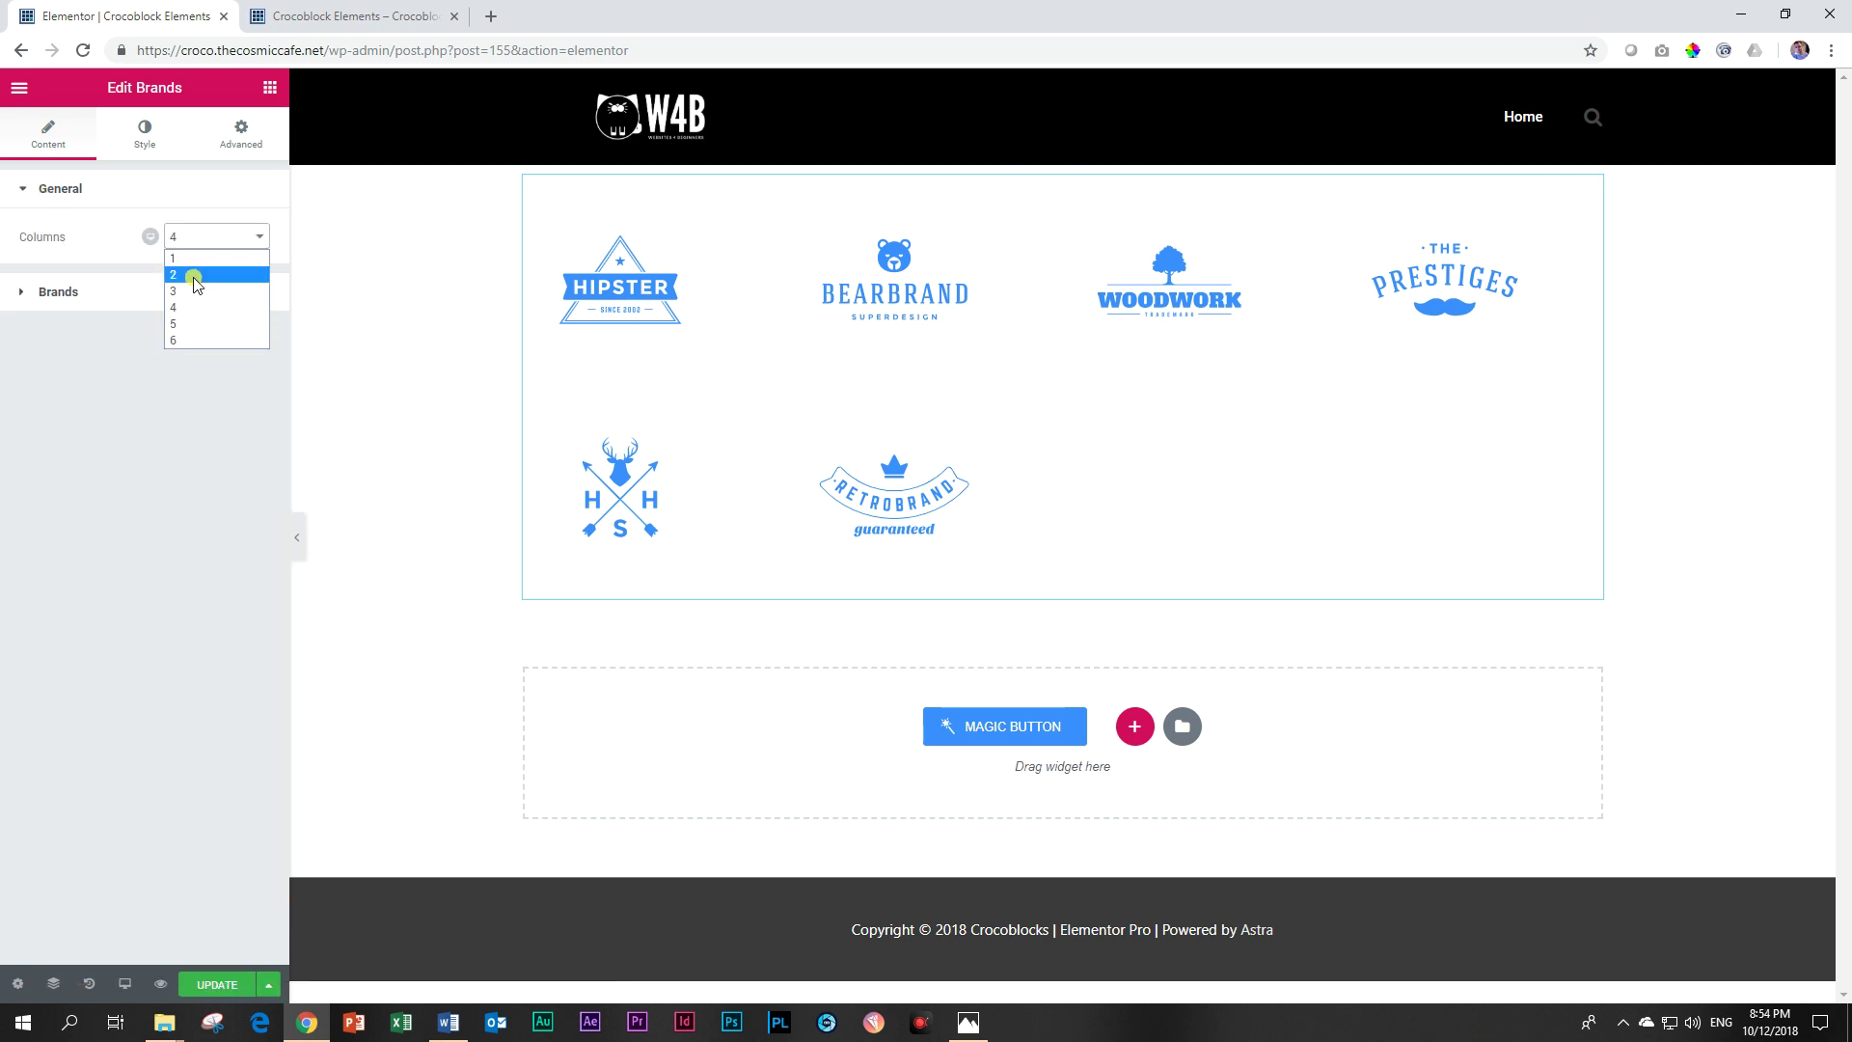
pyautogui.click(195, 290)
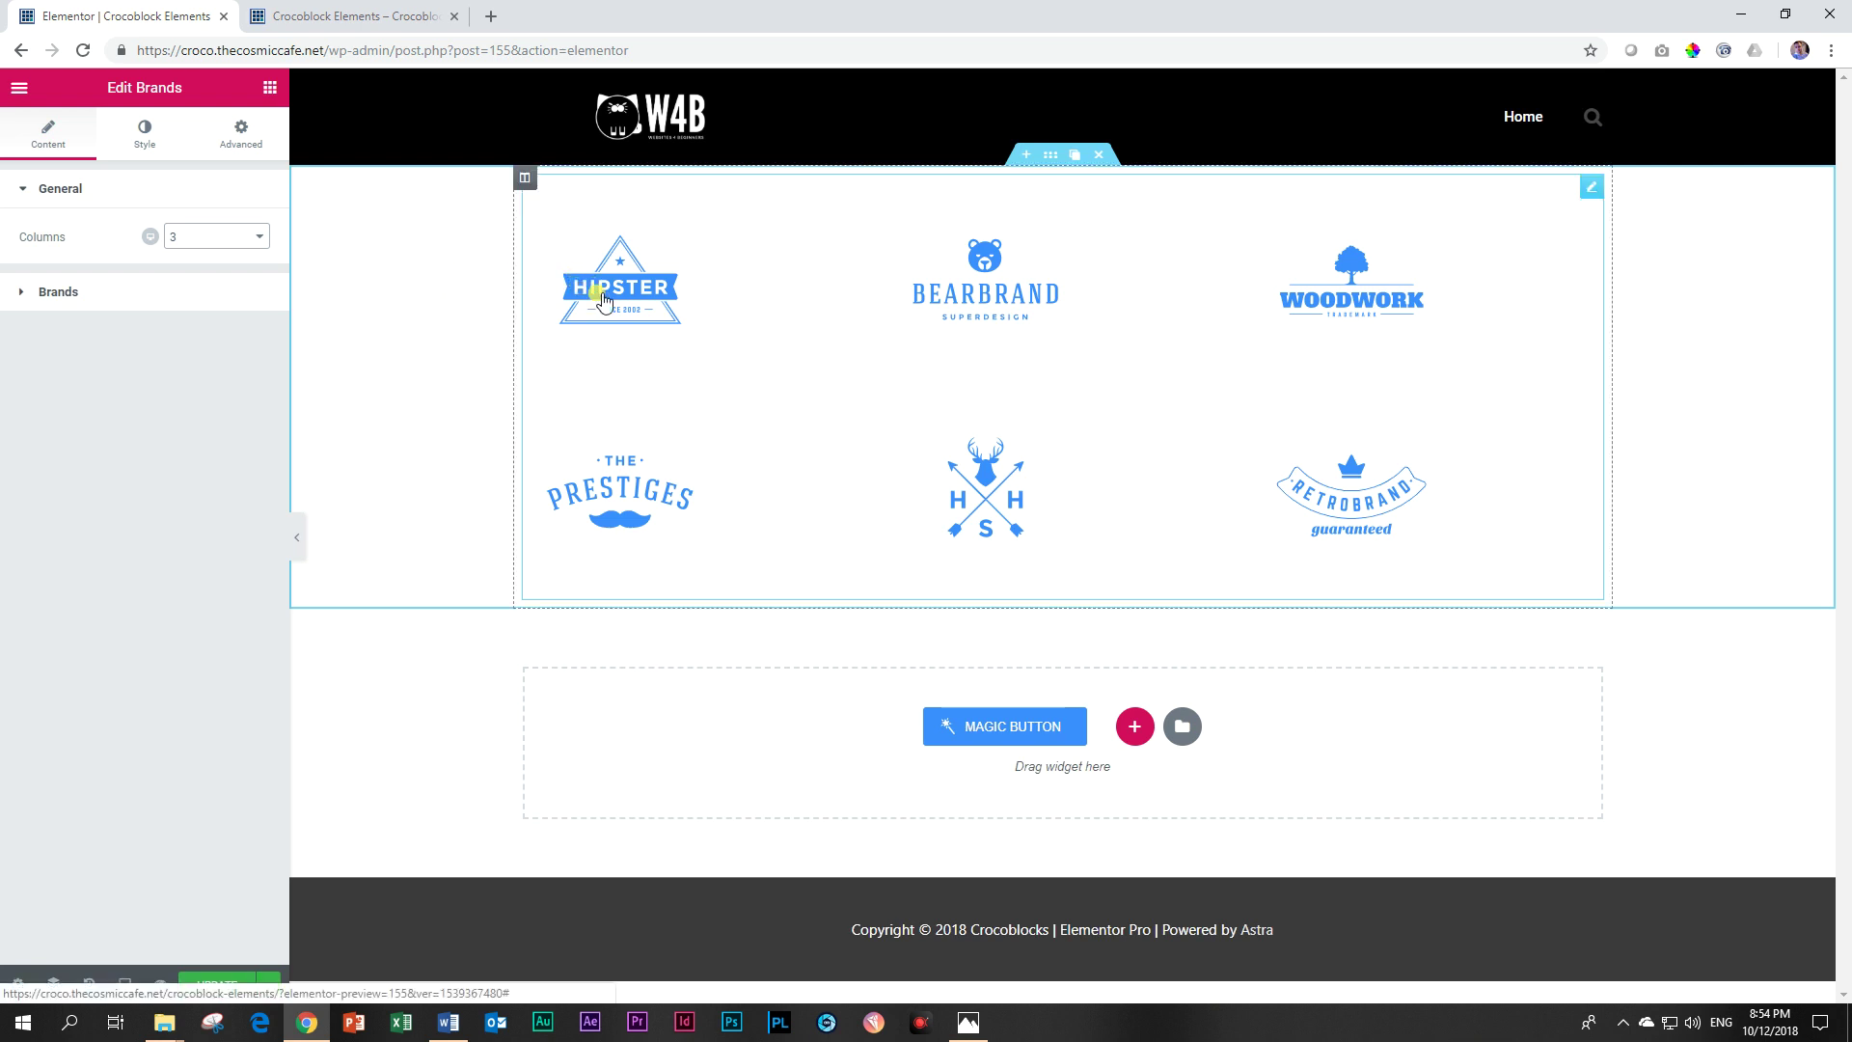
# Set the boxed content width of the section holding the logos to 796.
pyautogui.rightClick(371, 284)
pyautogui.click(394, 297)
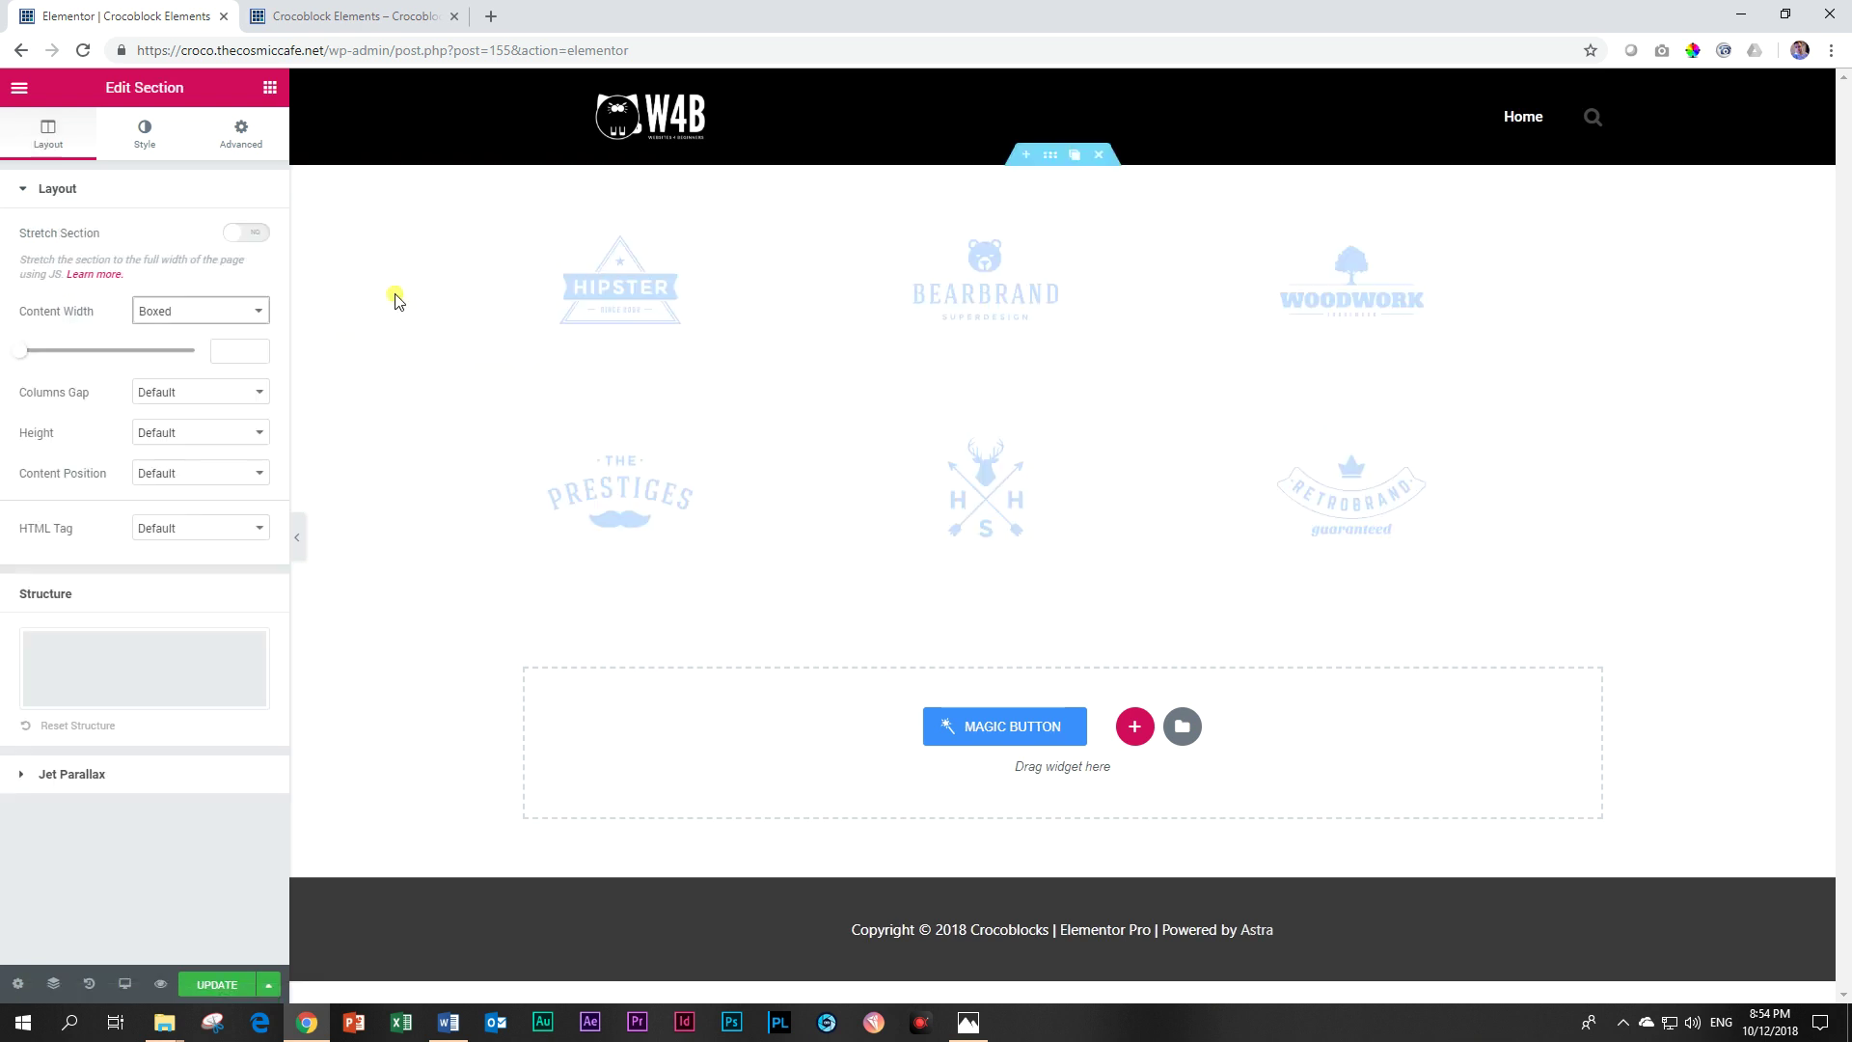
pyautogui.moveTo(27, 349); pyautogui.dragTo(70, 355)
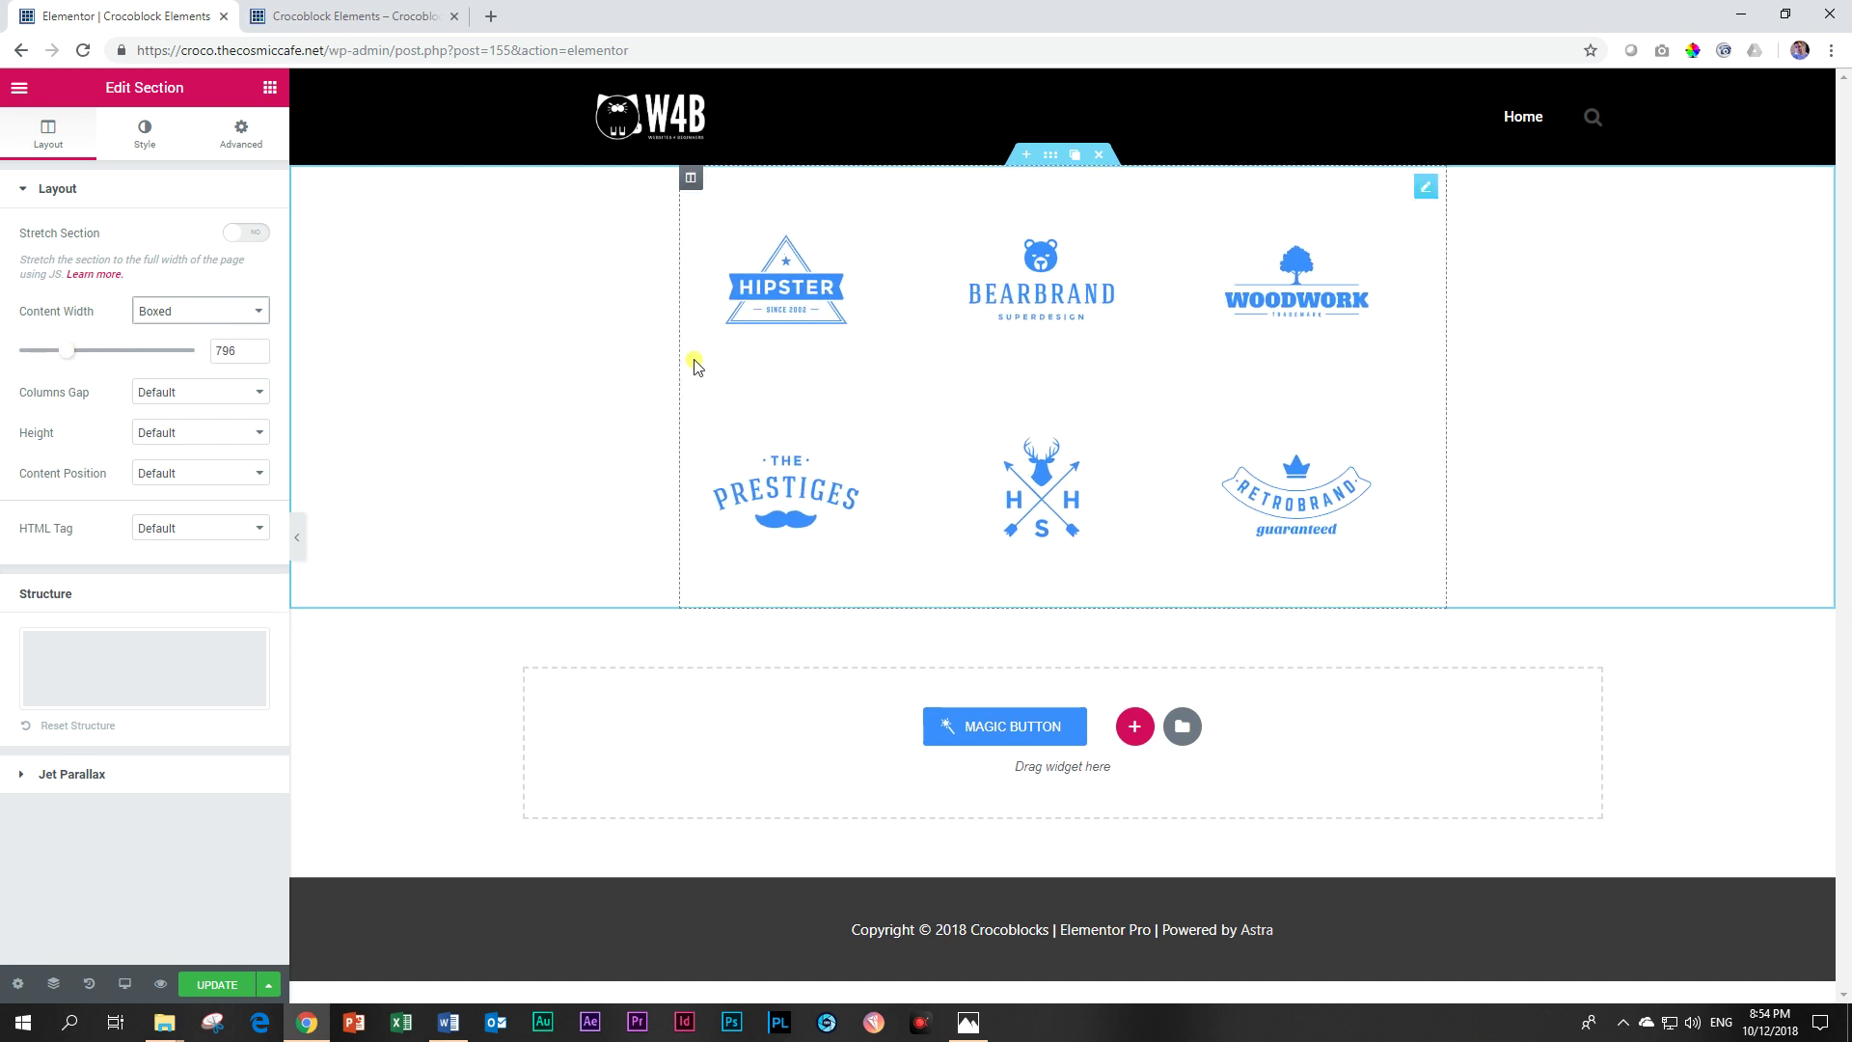
# Center the vertical alignment of the company items in the Brands widget.
pyautogui.click(883, 365)
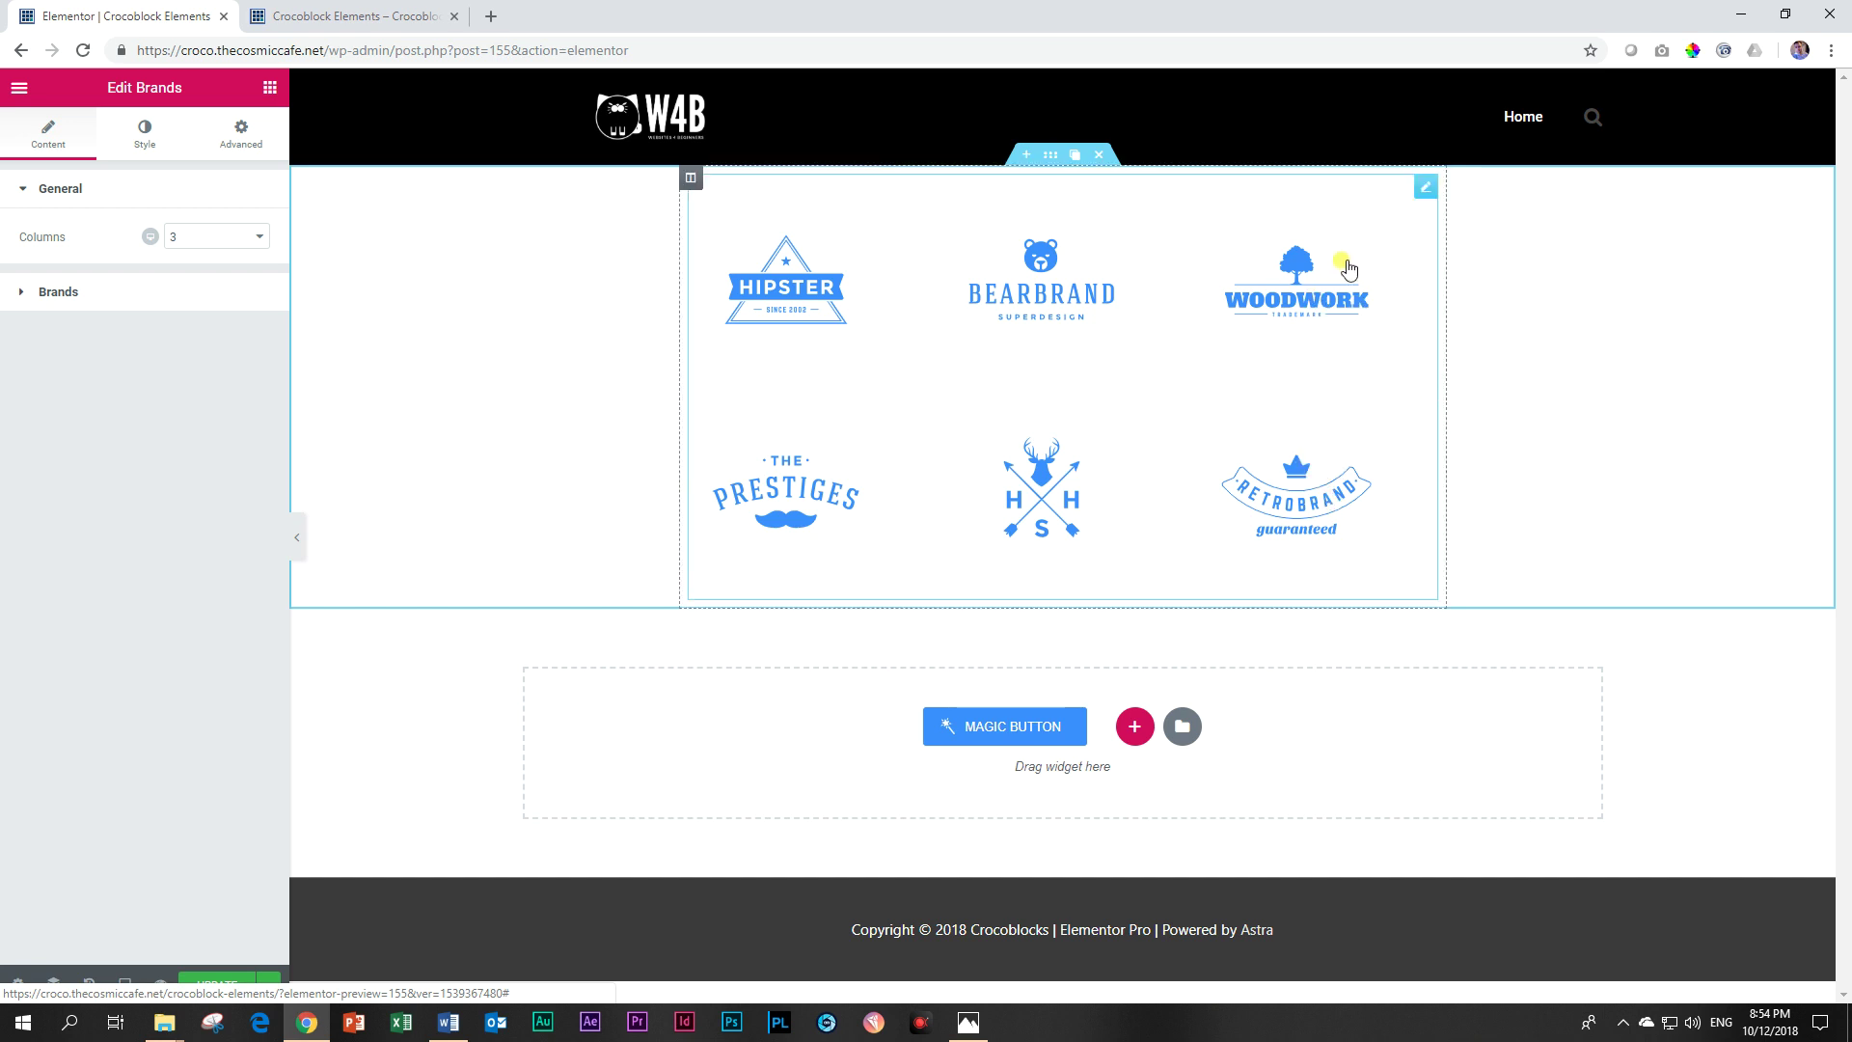
pyautogui.click(145, 140)
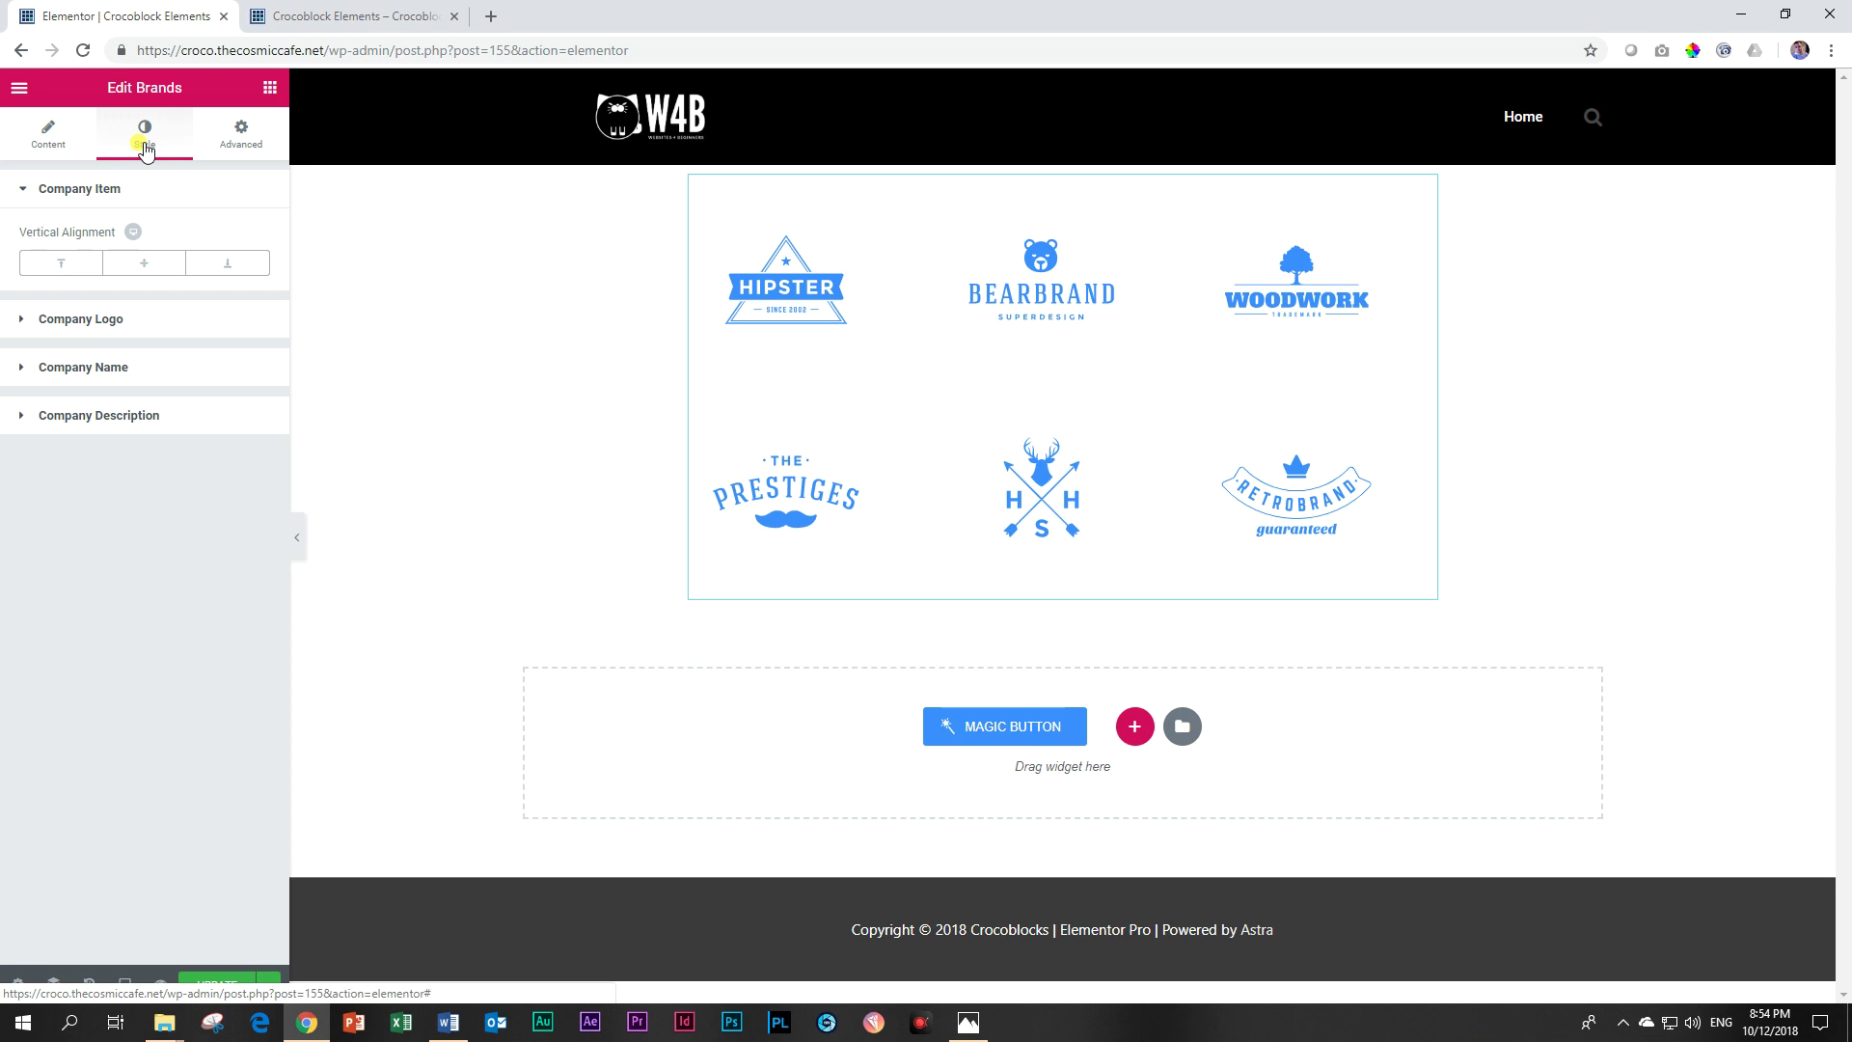
pyautogui.click(136, 275)
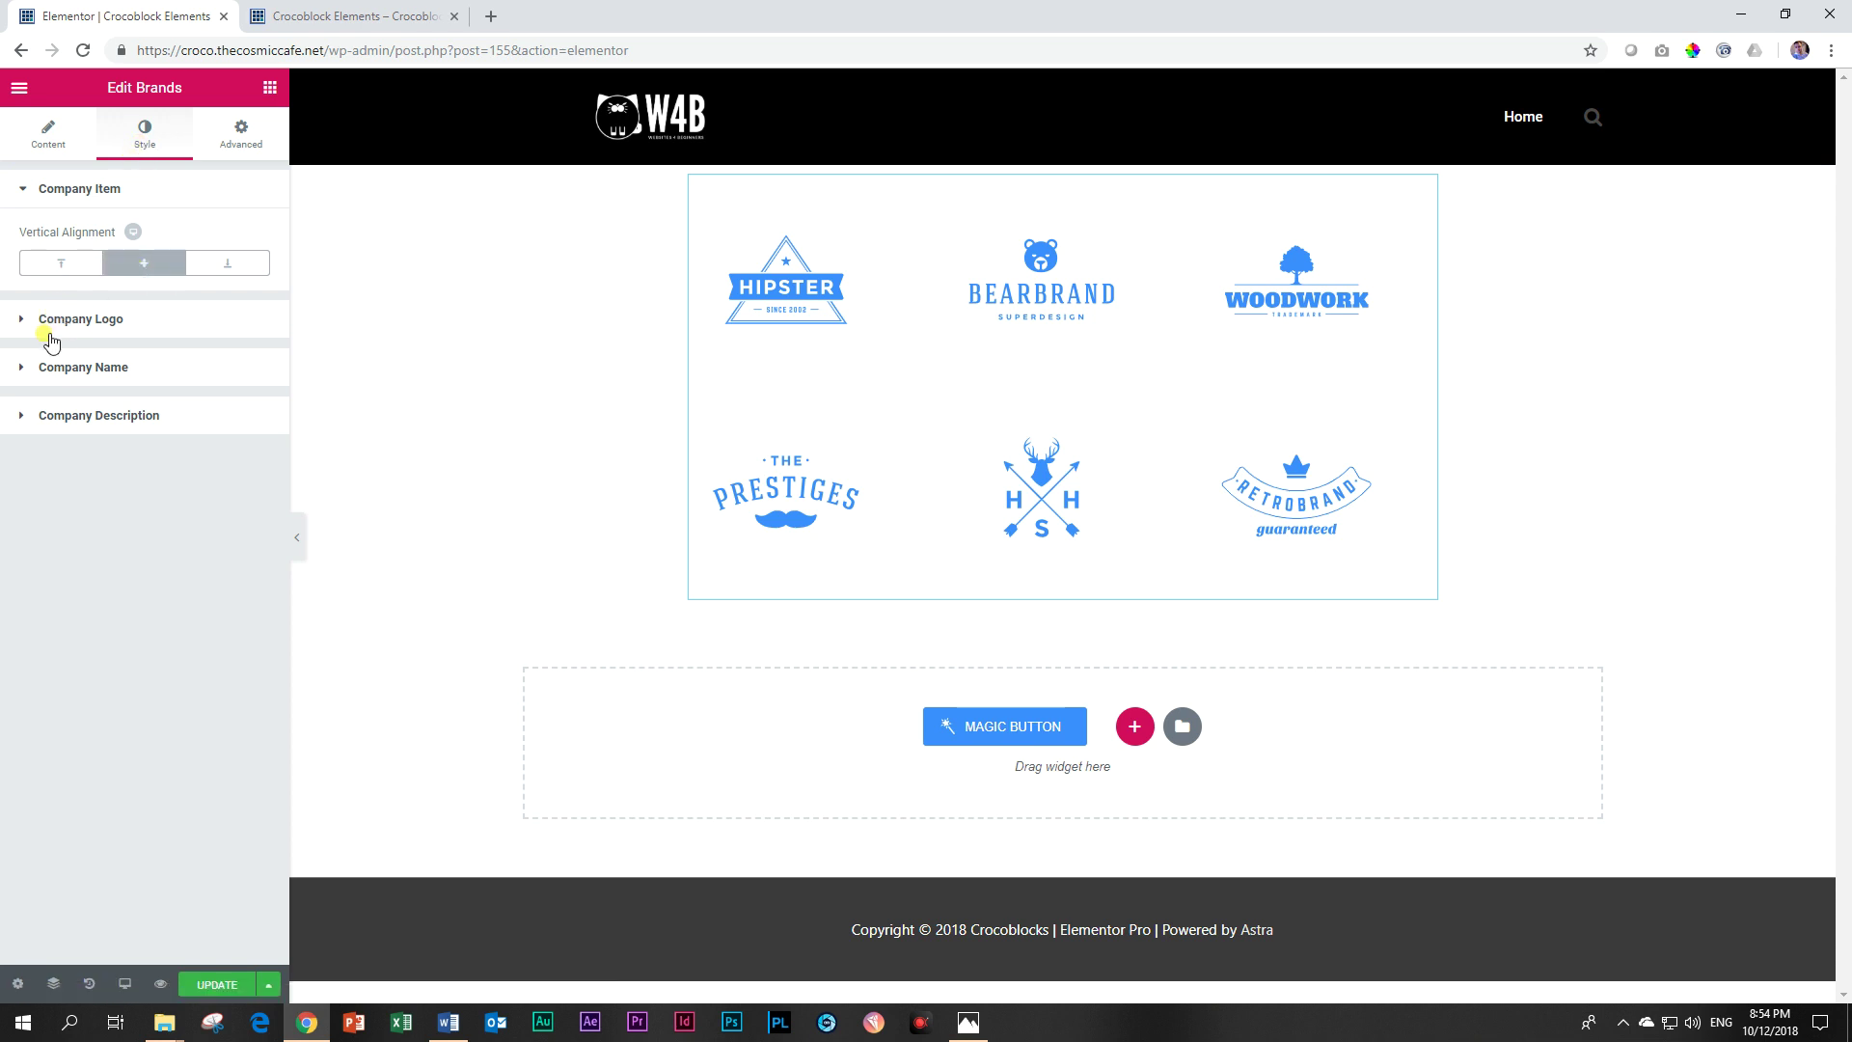
# Center the alignment of the company name and the company description in the Brands widget's styling.
pyautogui.click(50, 333)
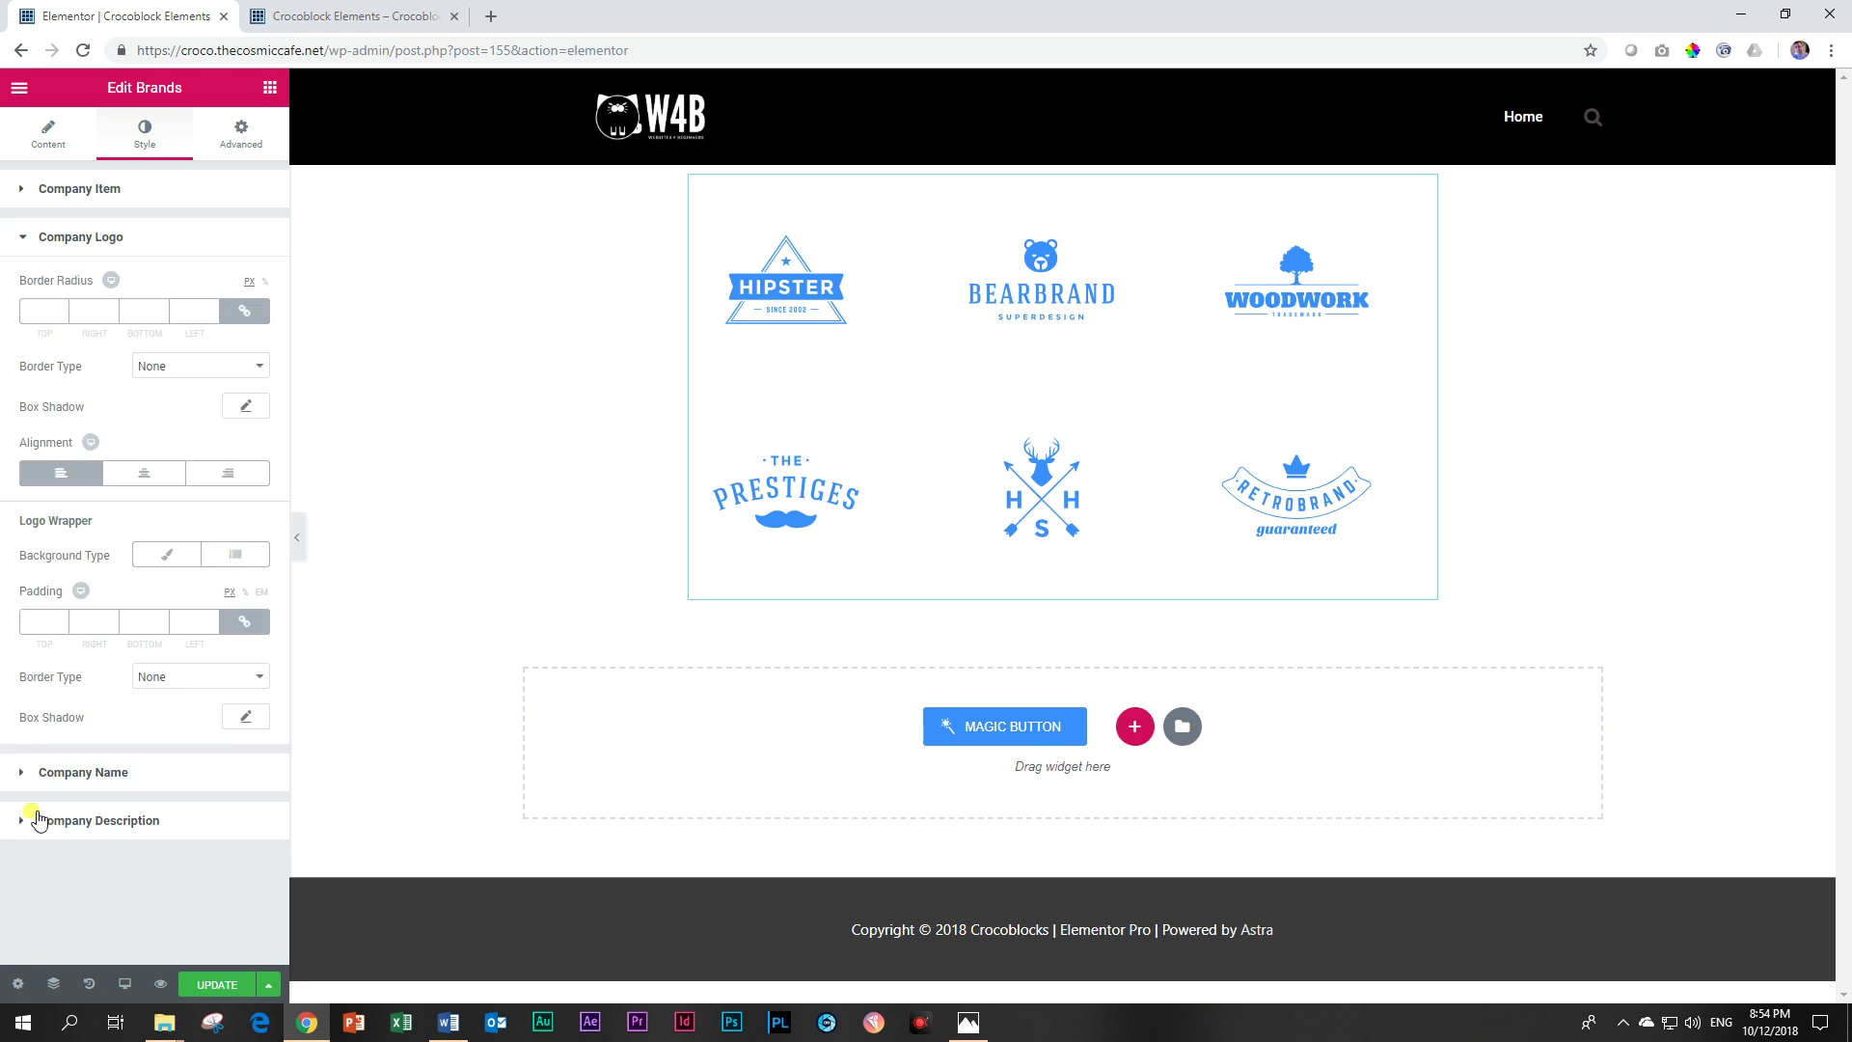
pyautogui.click(60, 769)
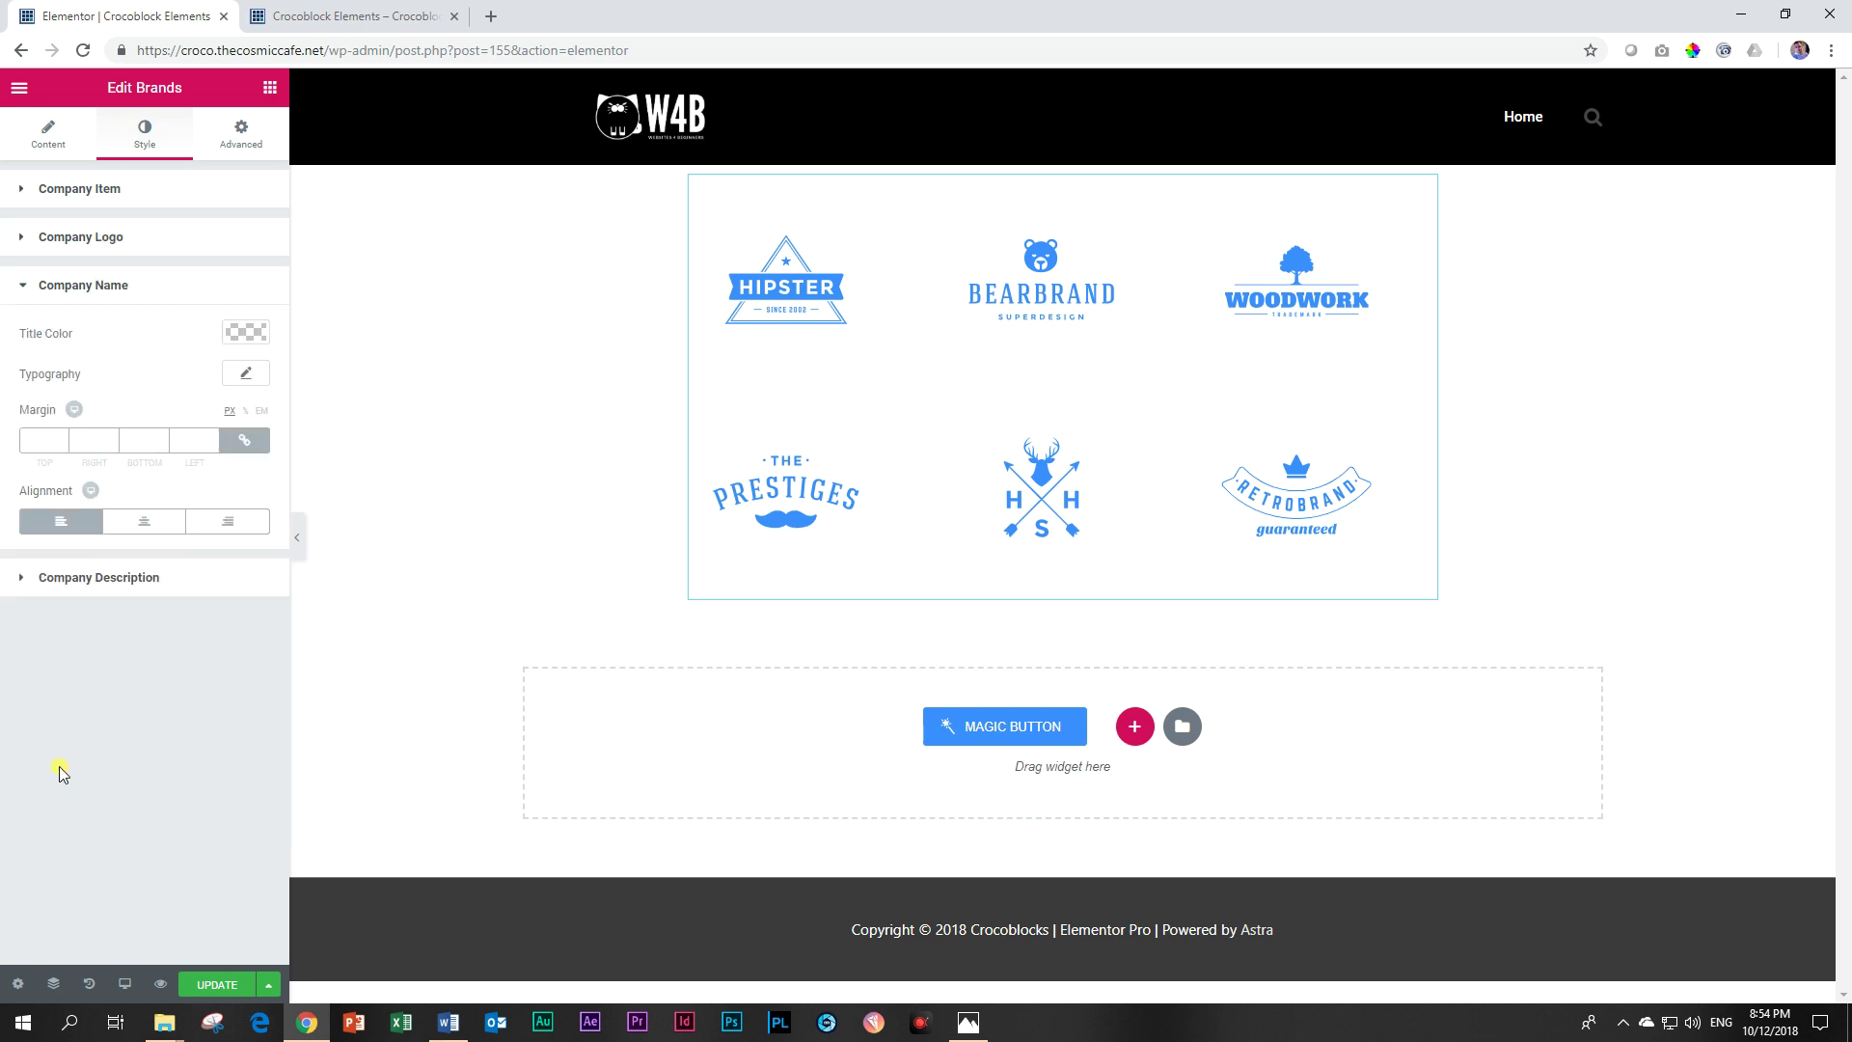
pyautogui.click(145, 522)
pyautogui.click(129, 580)
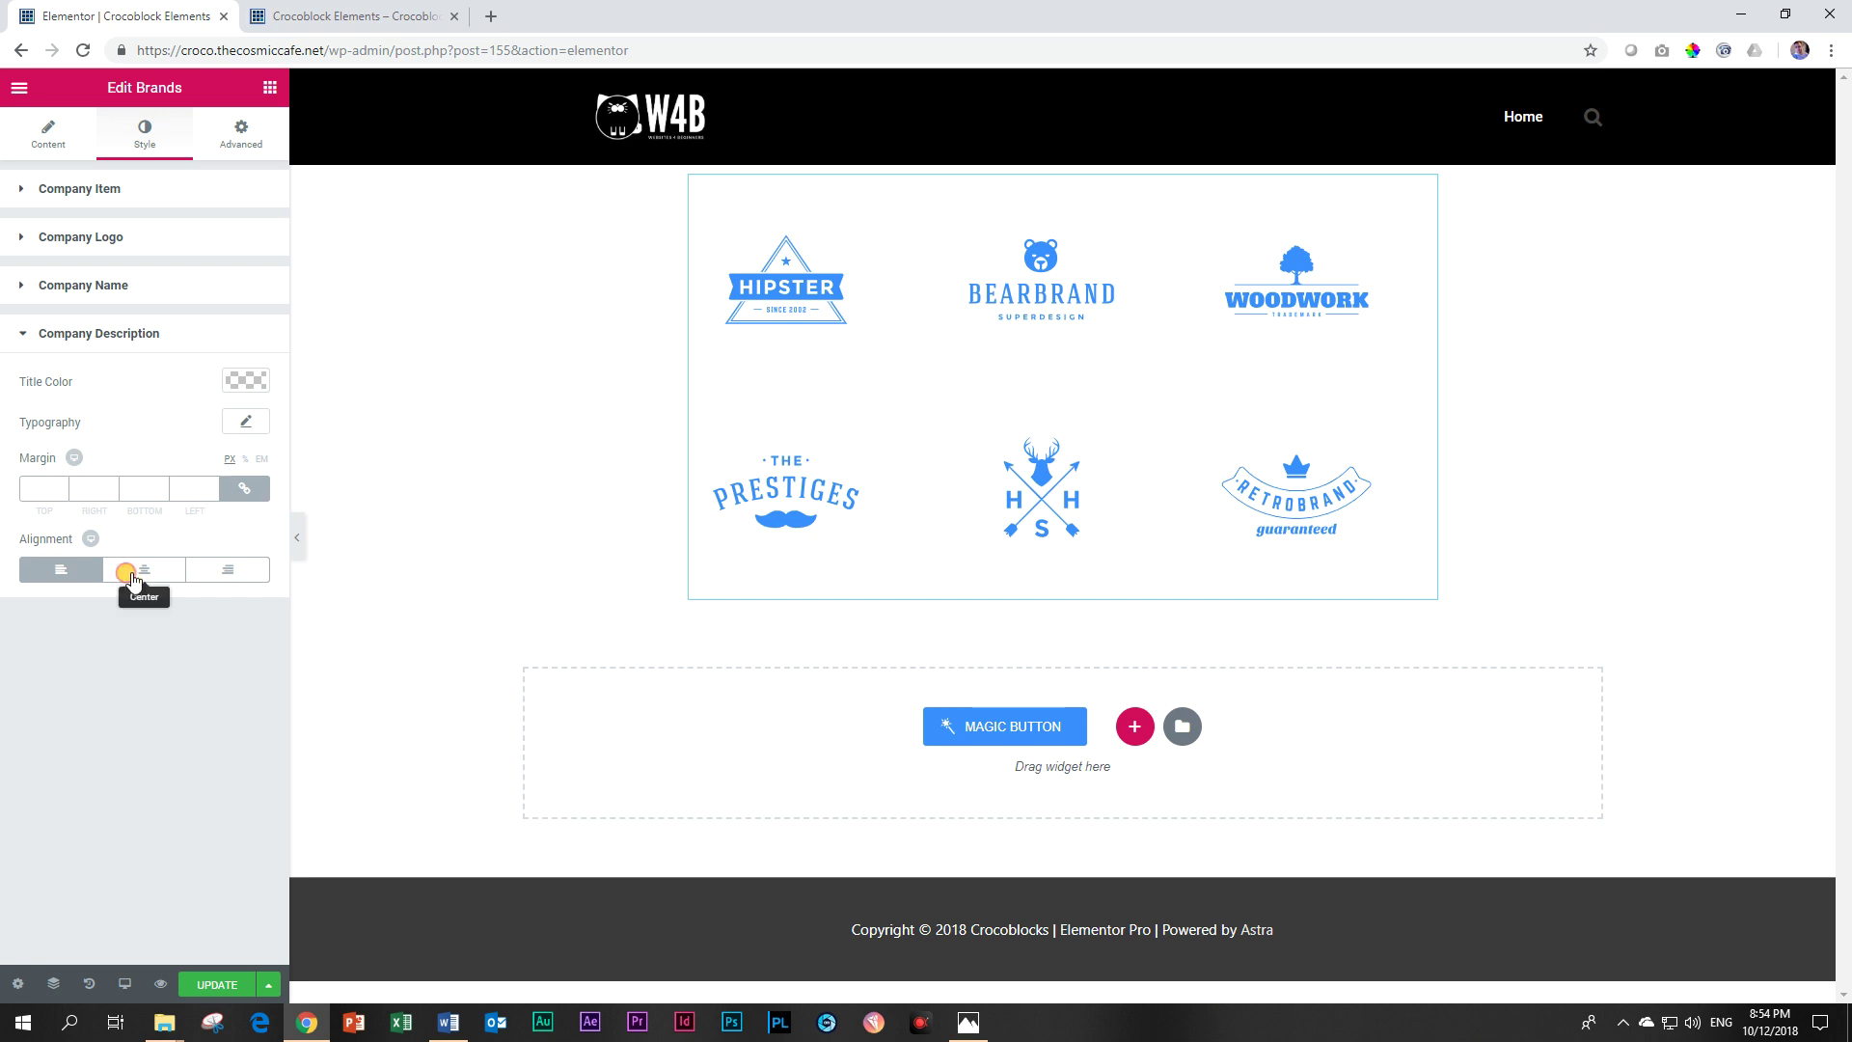
pyautogui.click(135, 571)
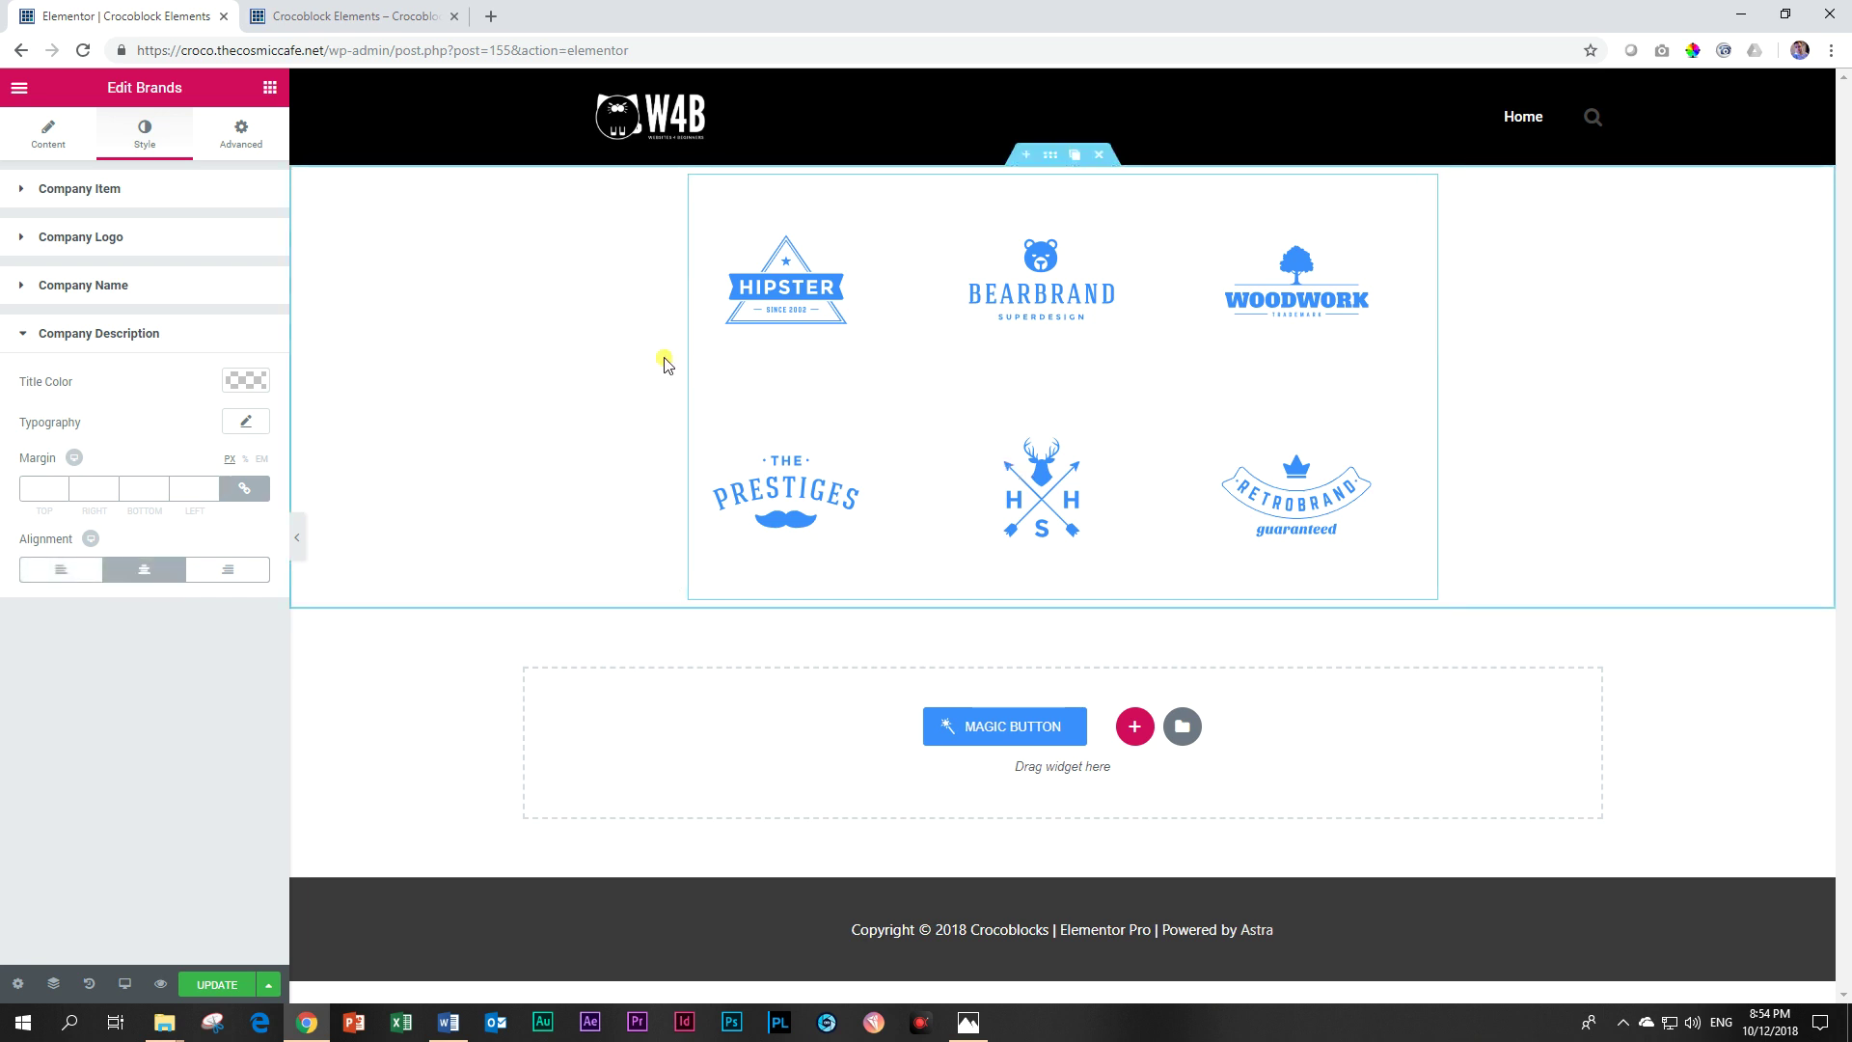
# Center the alignment of the company logos, comparing it with left alignment.
pyautogui.click(76, 237)
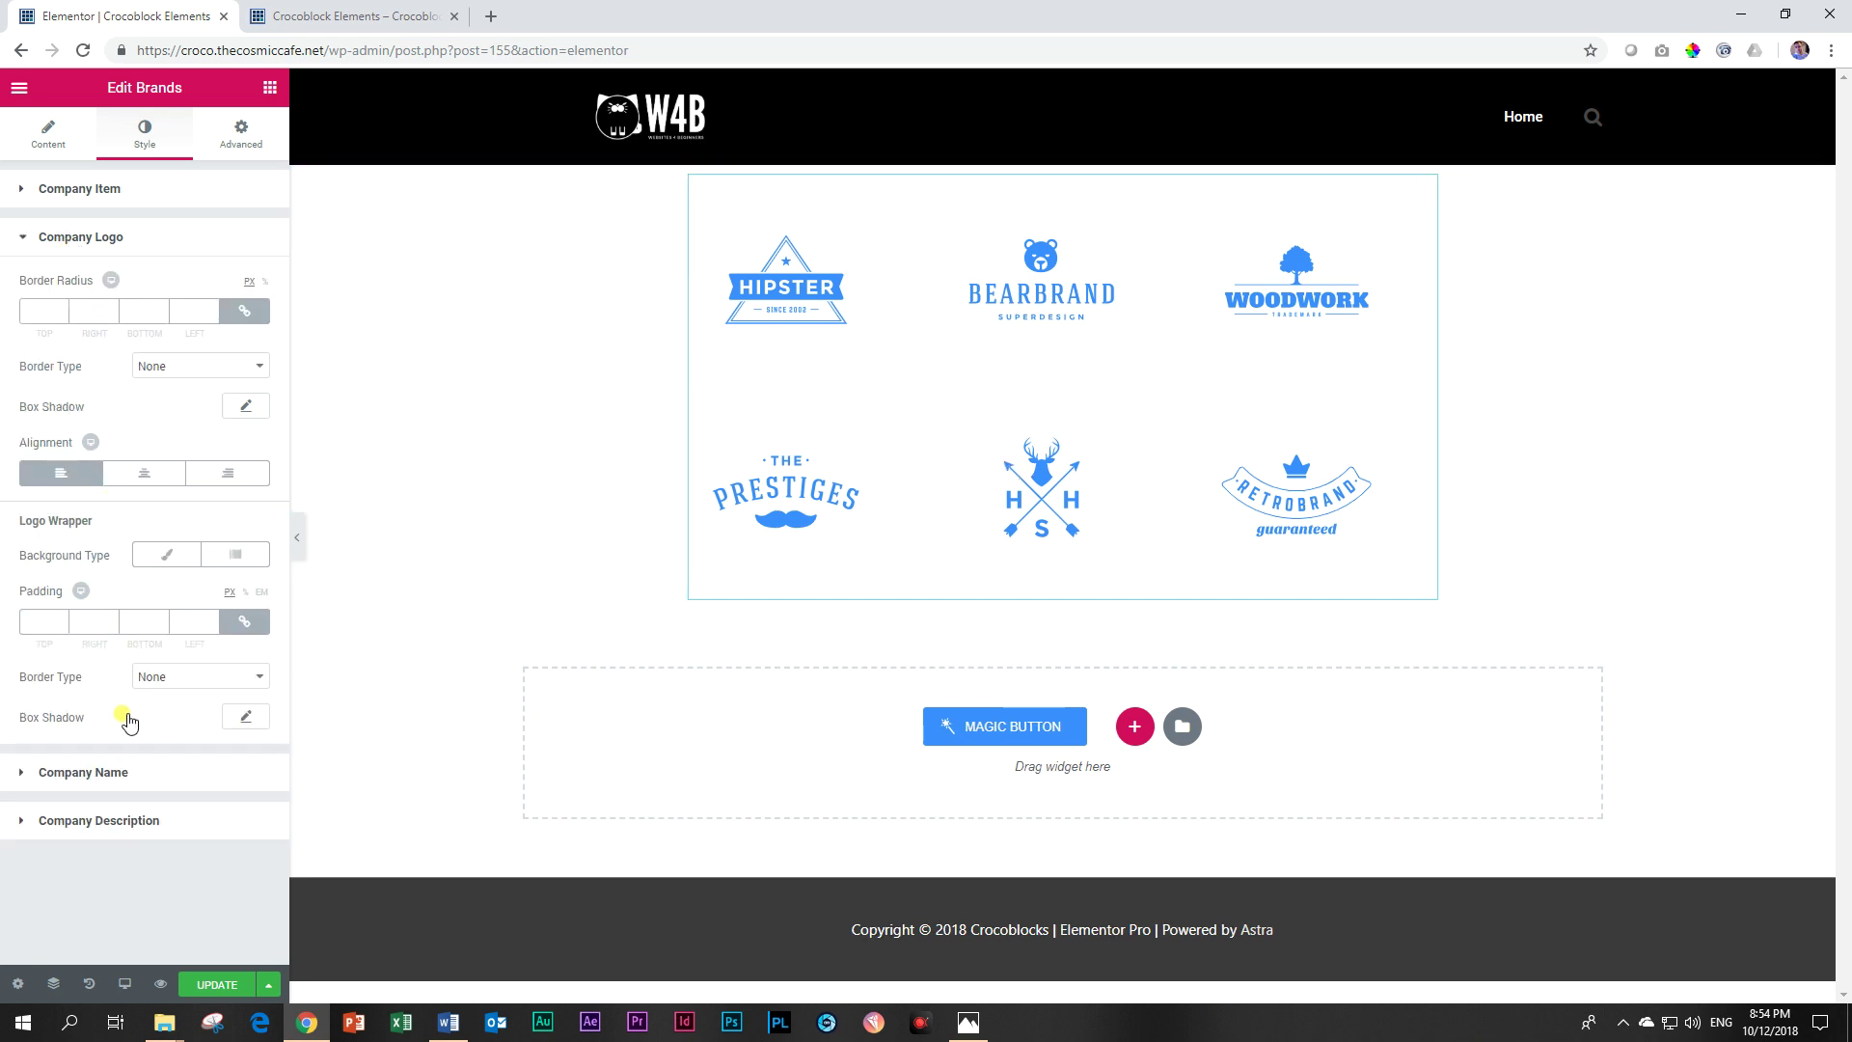
pyautogui.click(140, 472)
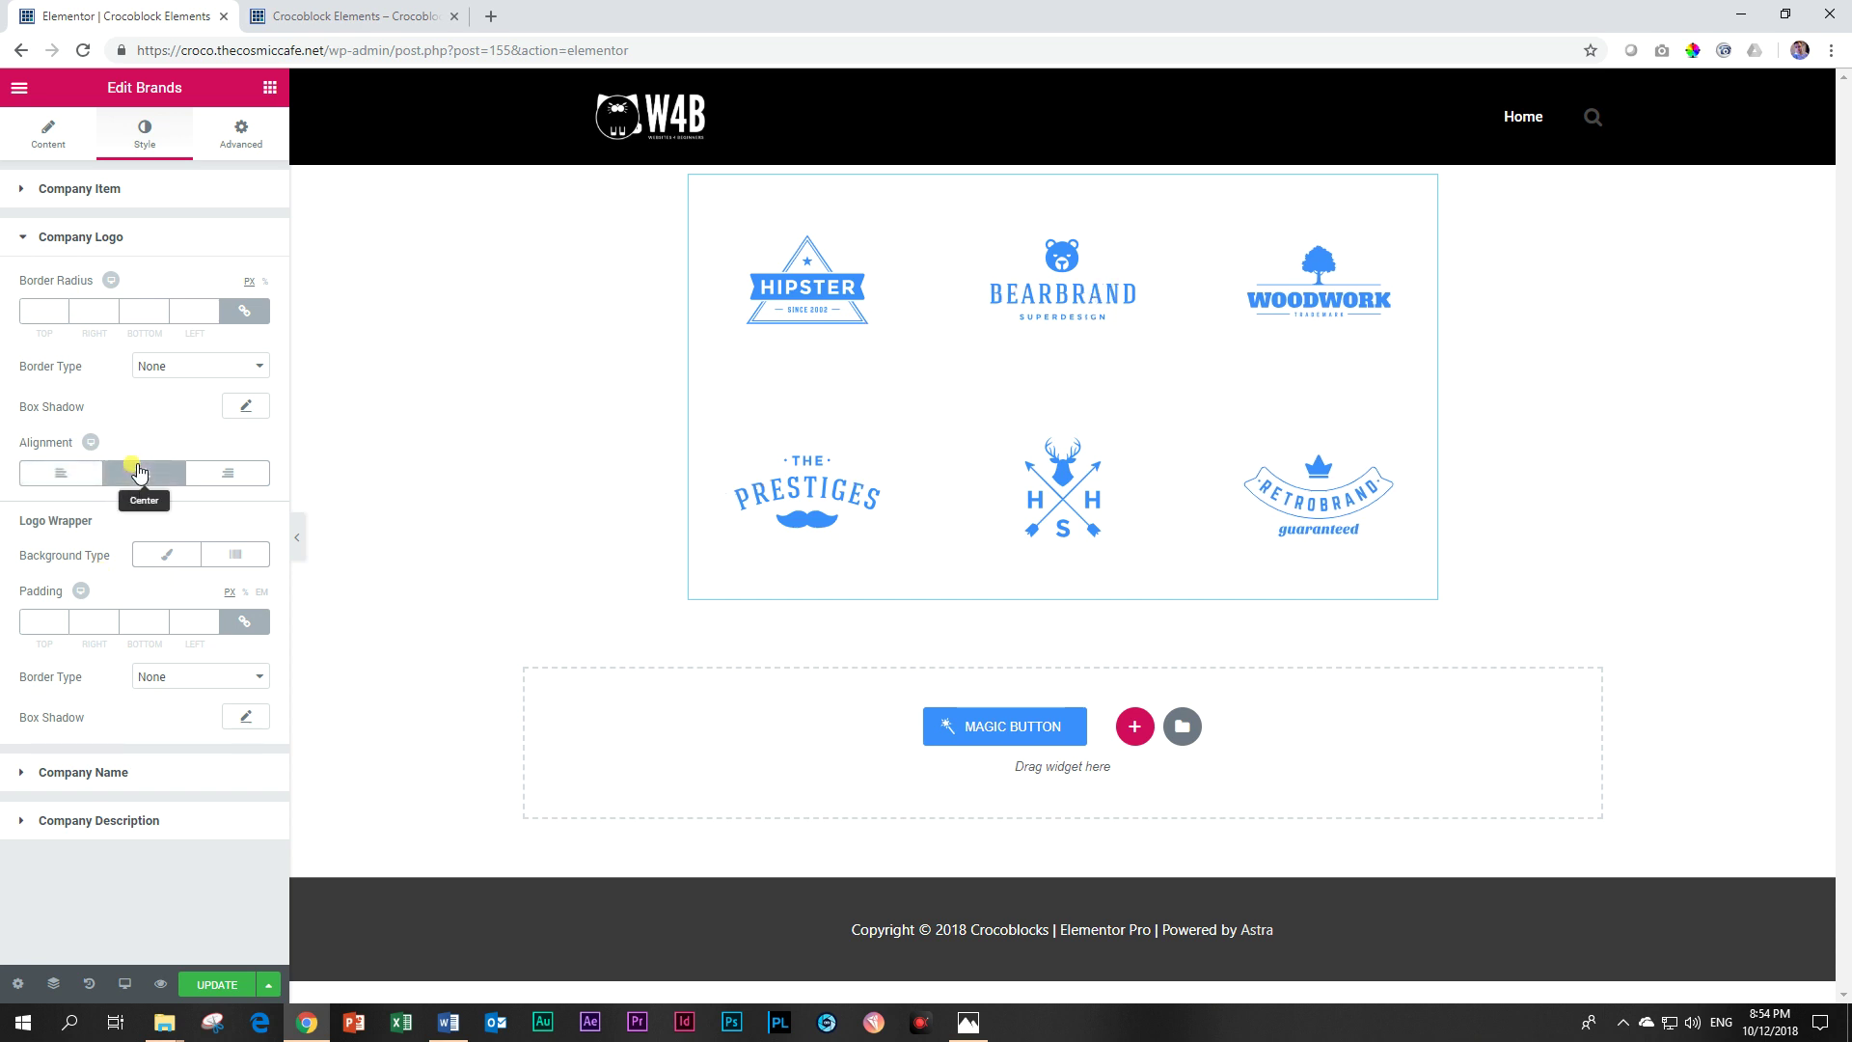
pyautogui.click(56, 237)
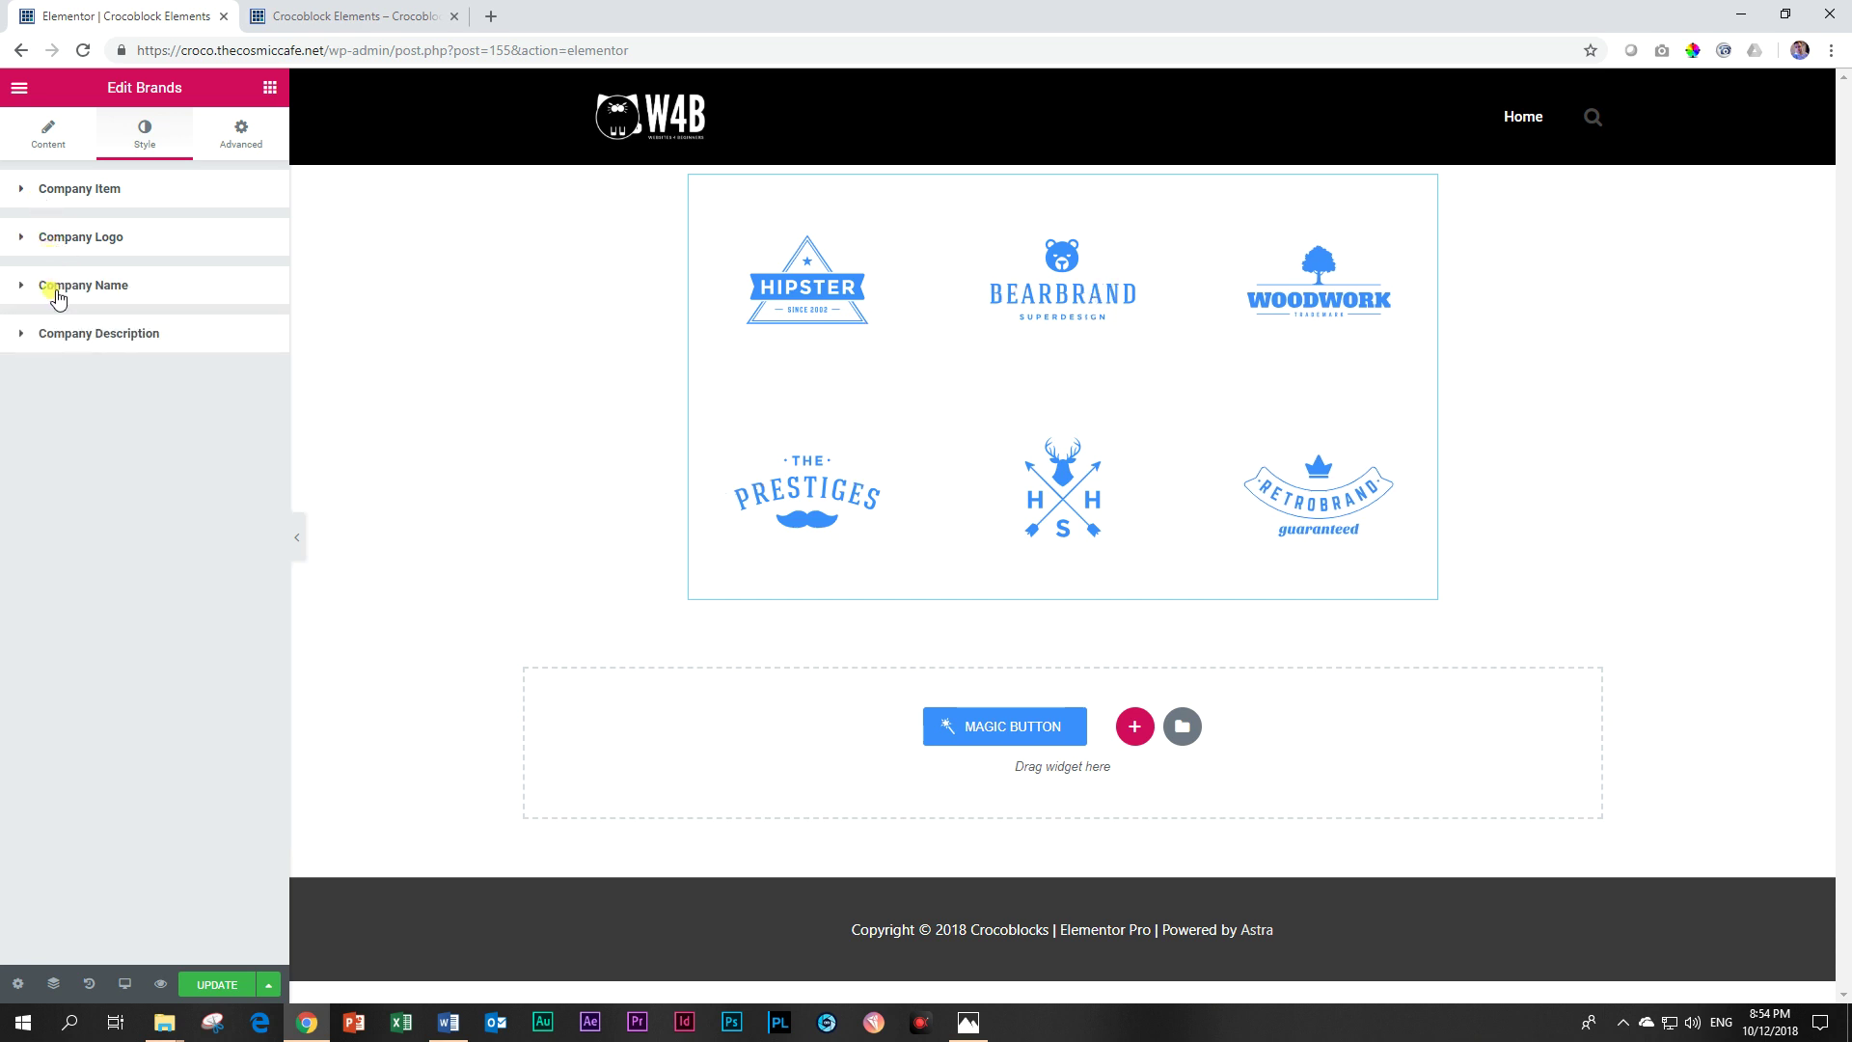
pyautogui.click(56, 239)
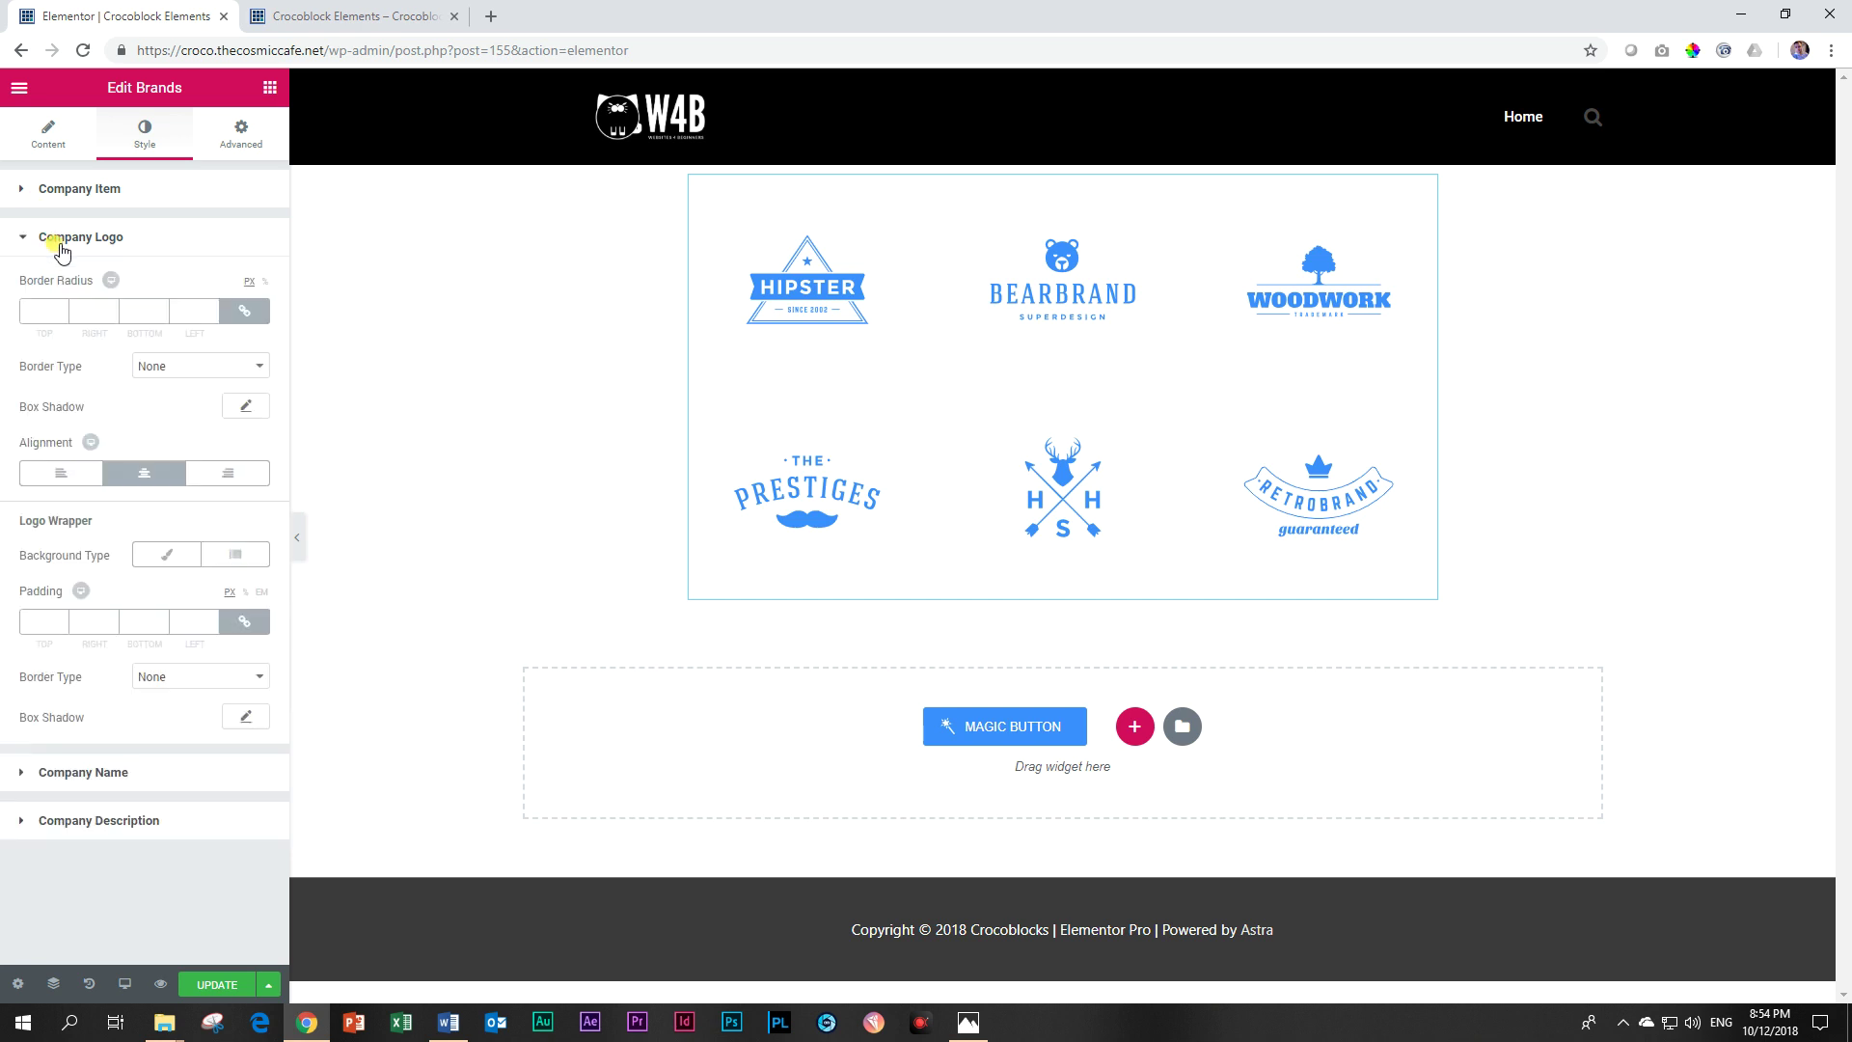
pyautogui.click(60, 473)
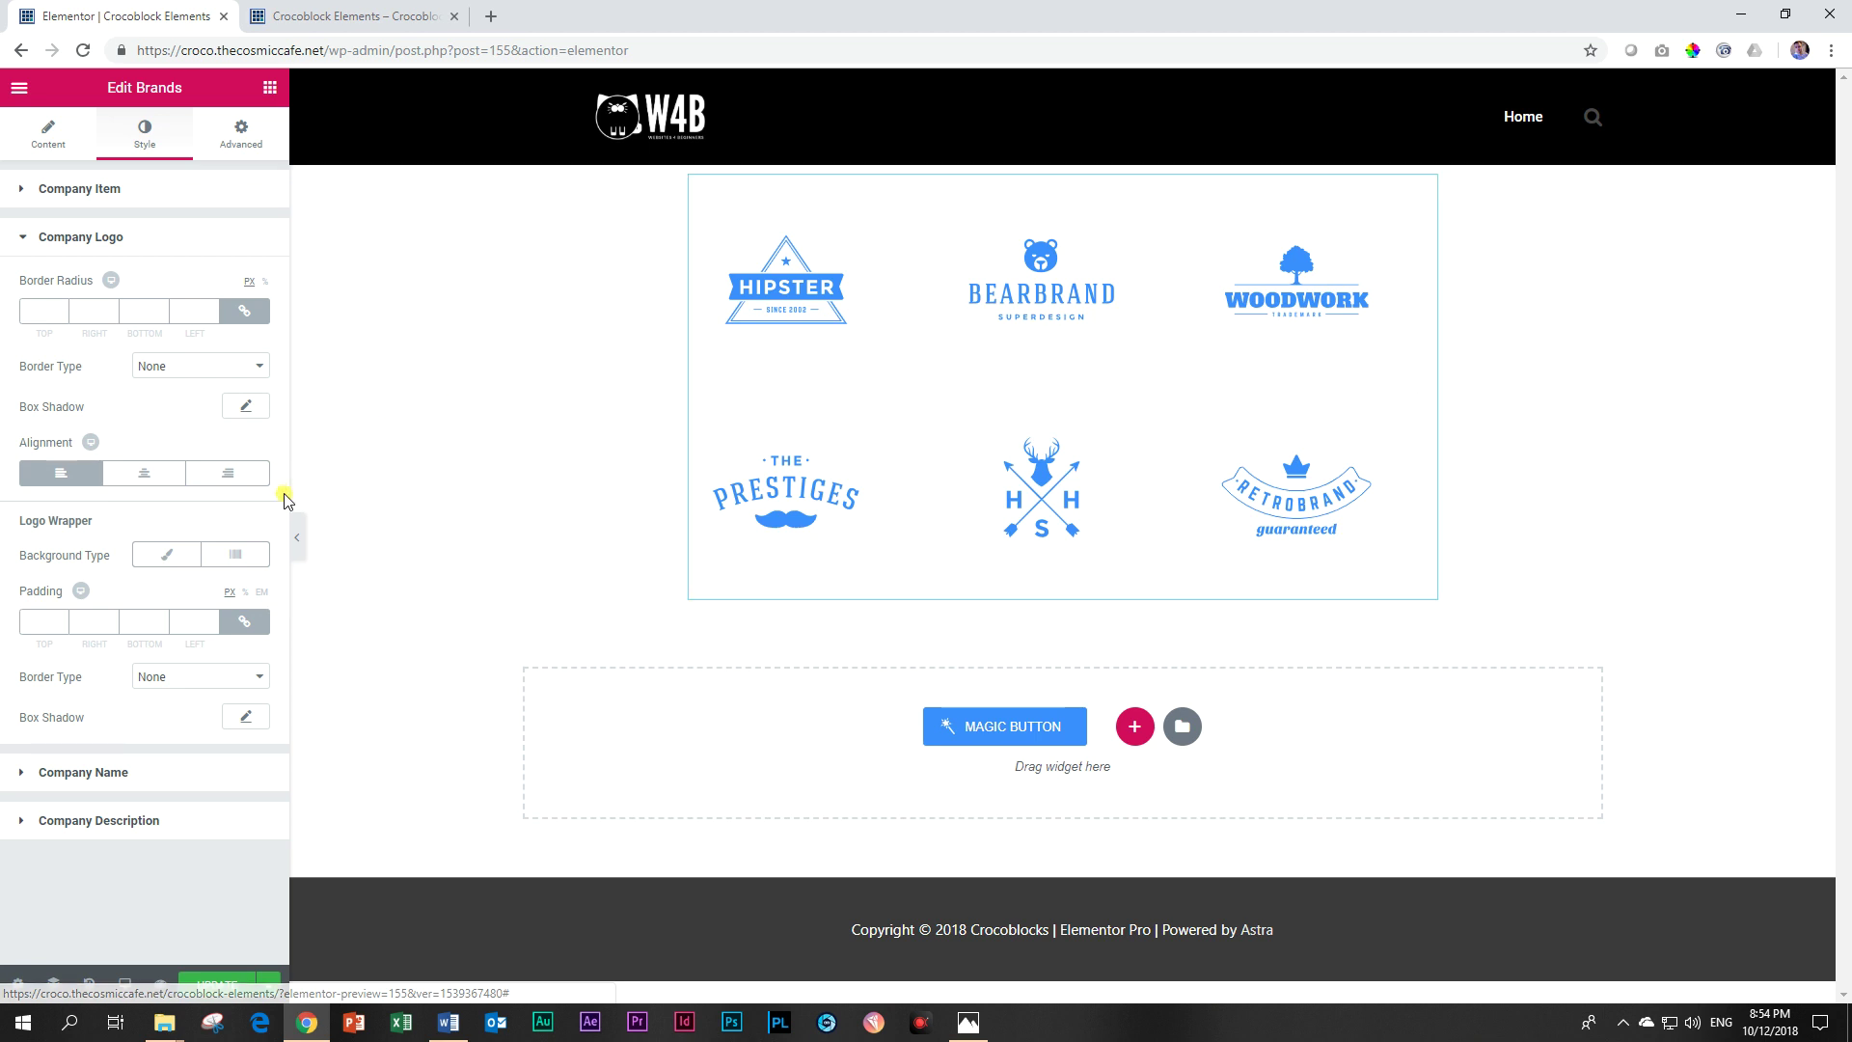
pyautogui.click(145, 473)
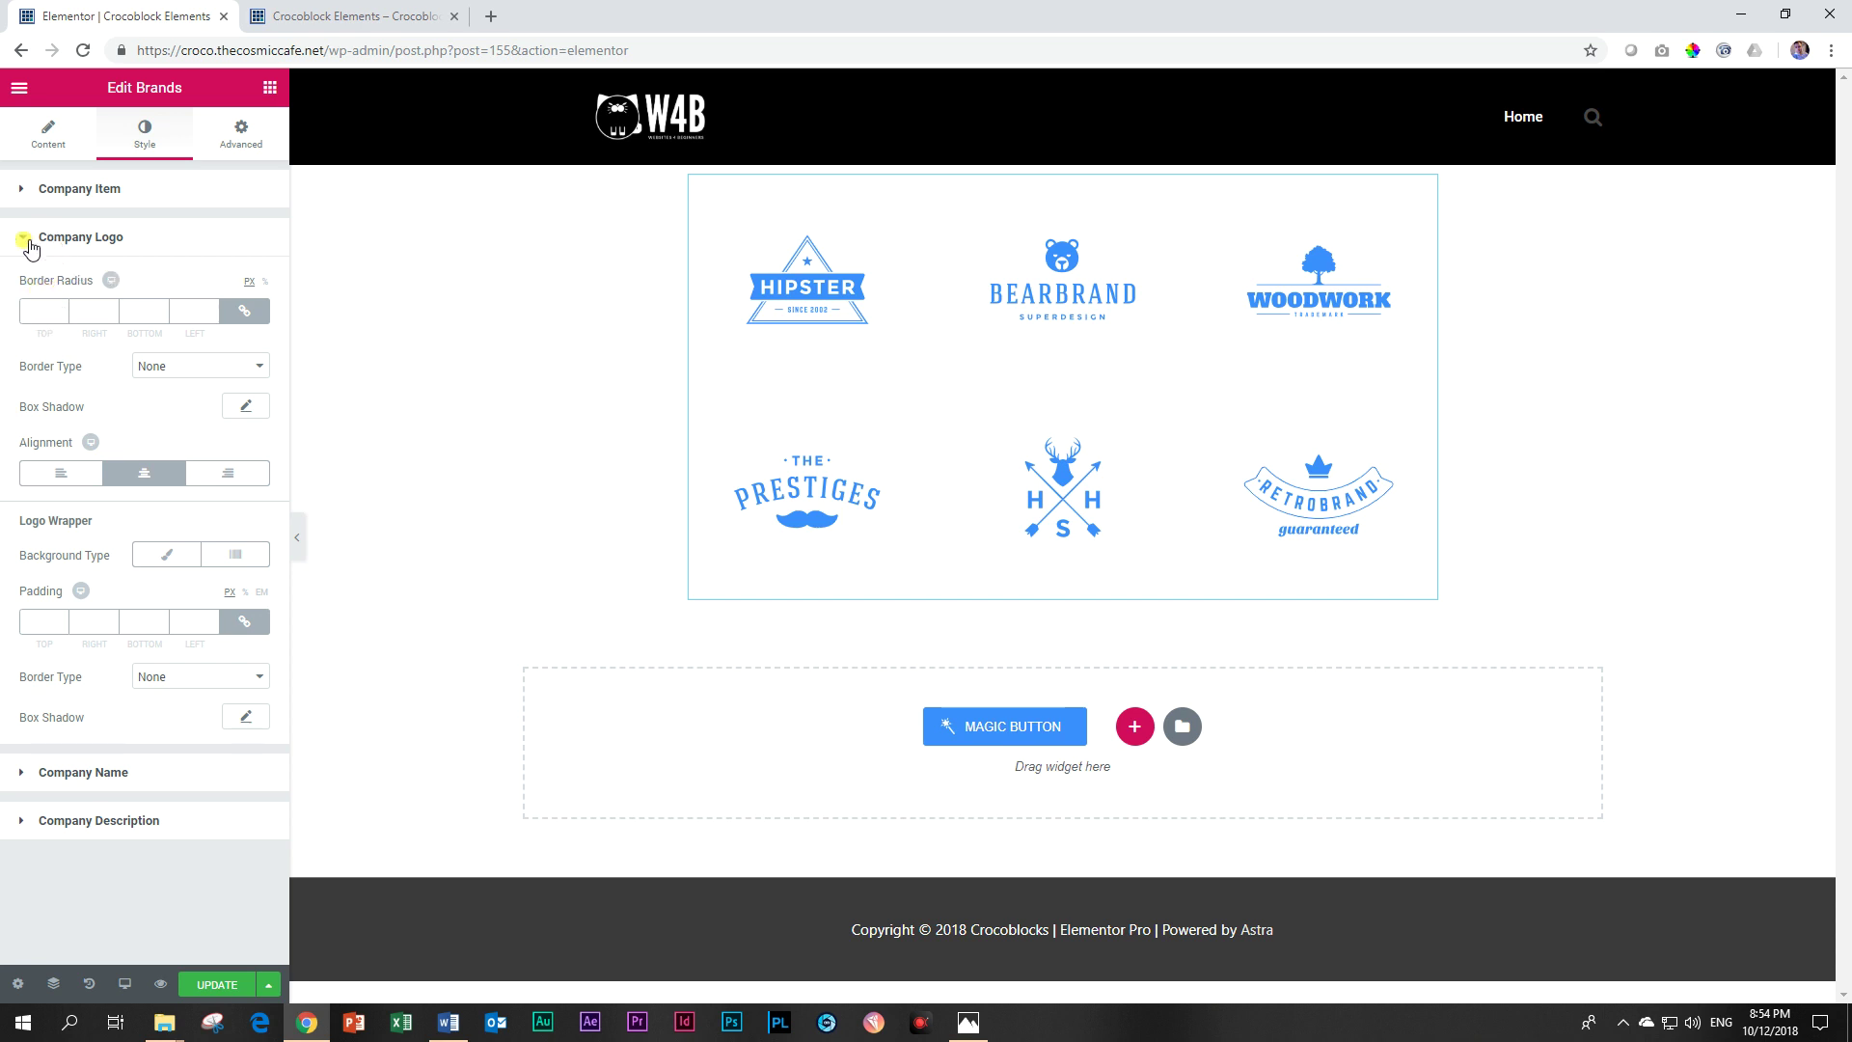
# Try a Solid border type on the company logos and reset it to None.
pyautogui.click(41, 191)
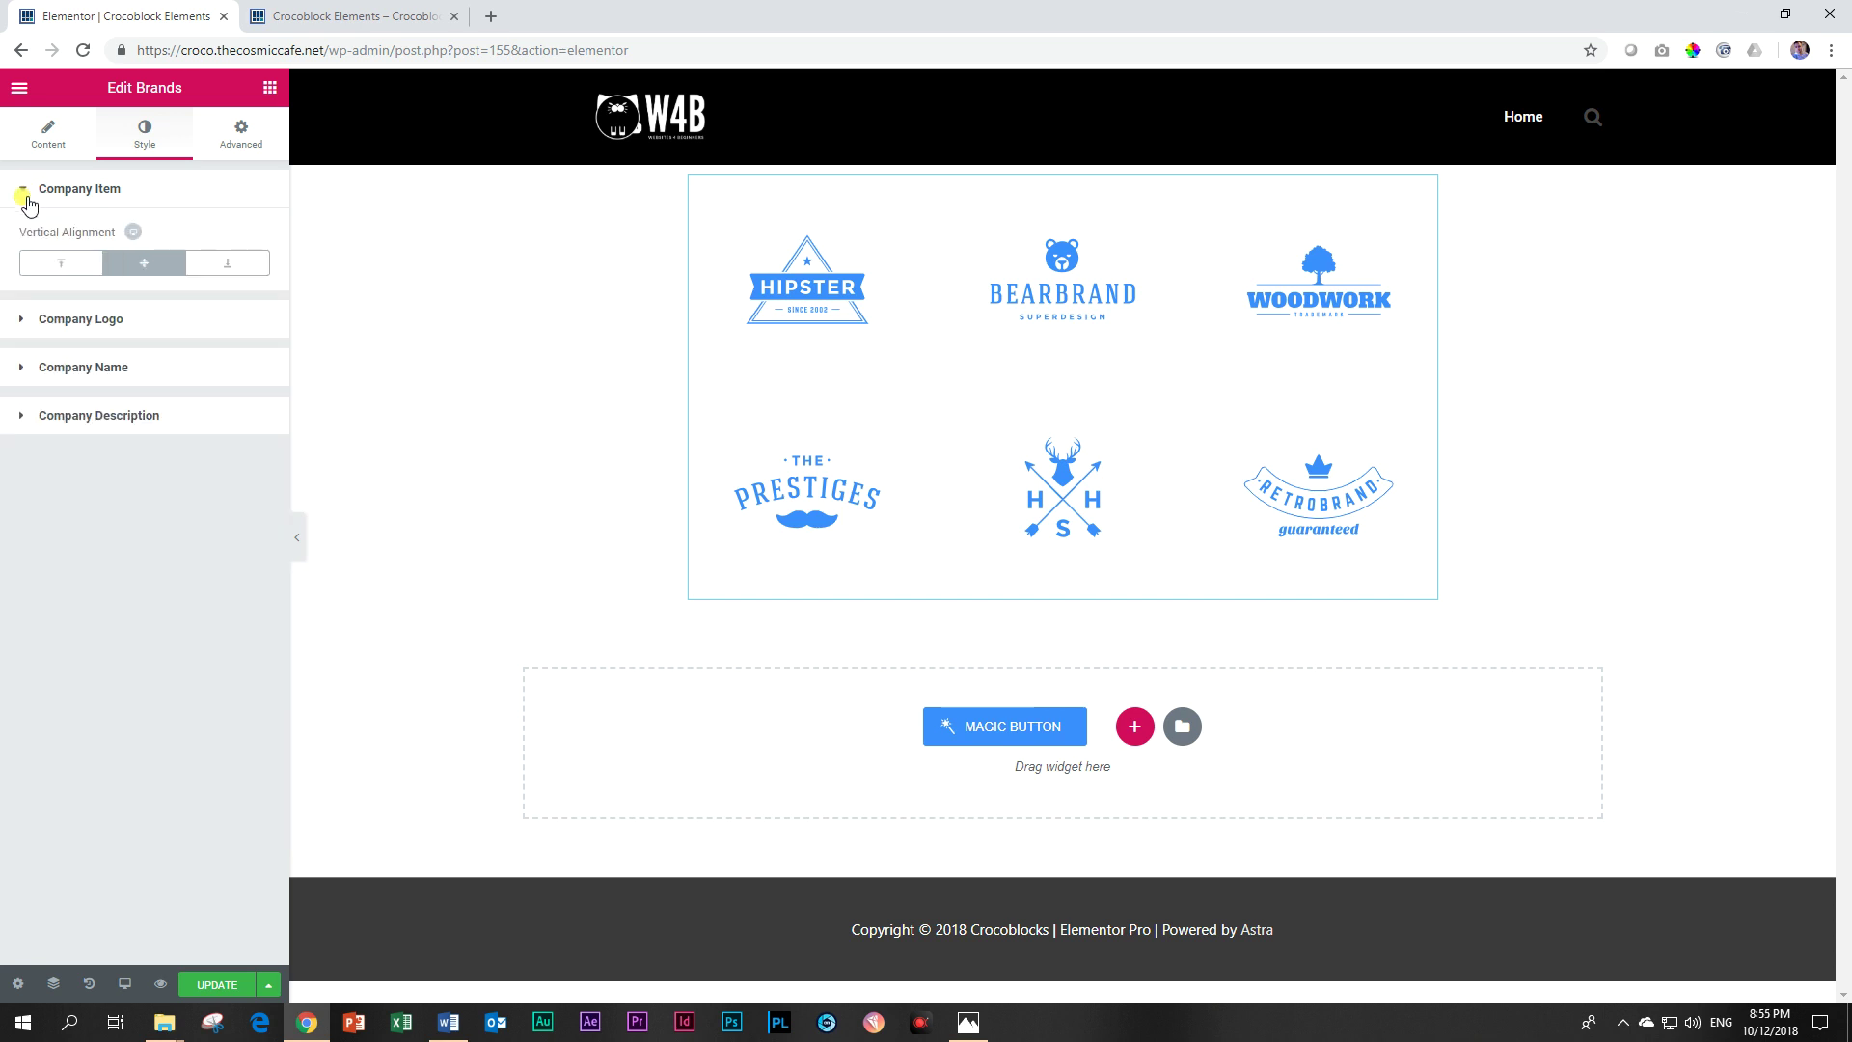
pyautogui.click(23, 189)
pyautogui.click(25, 240)
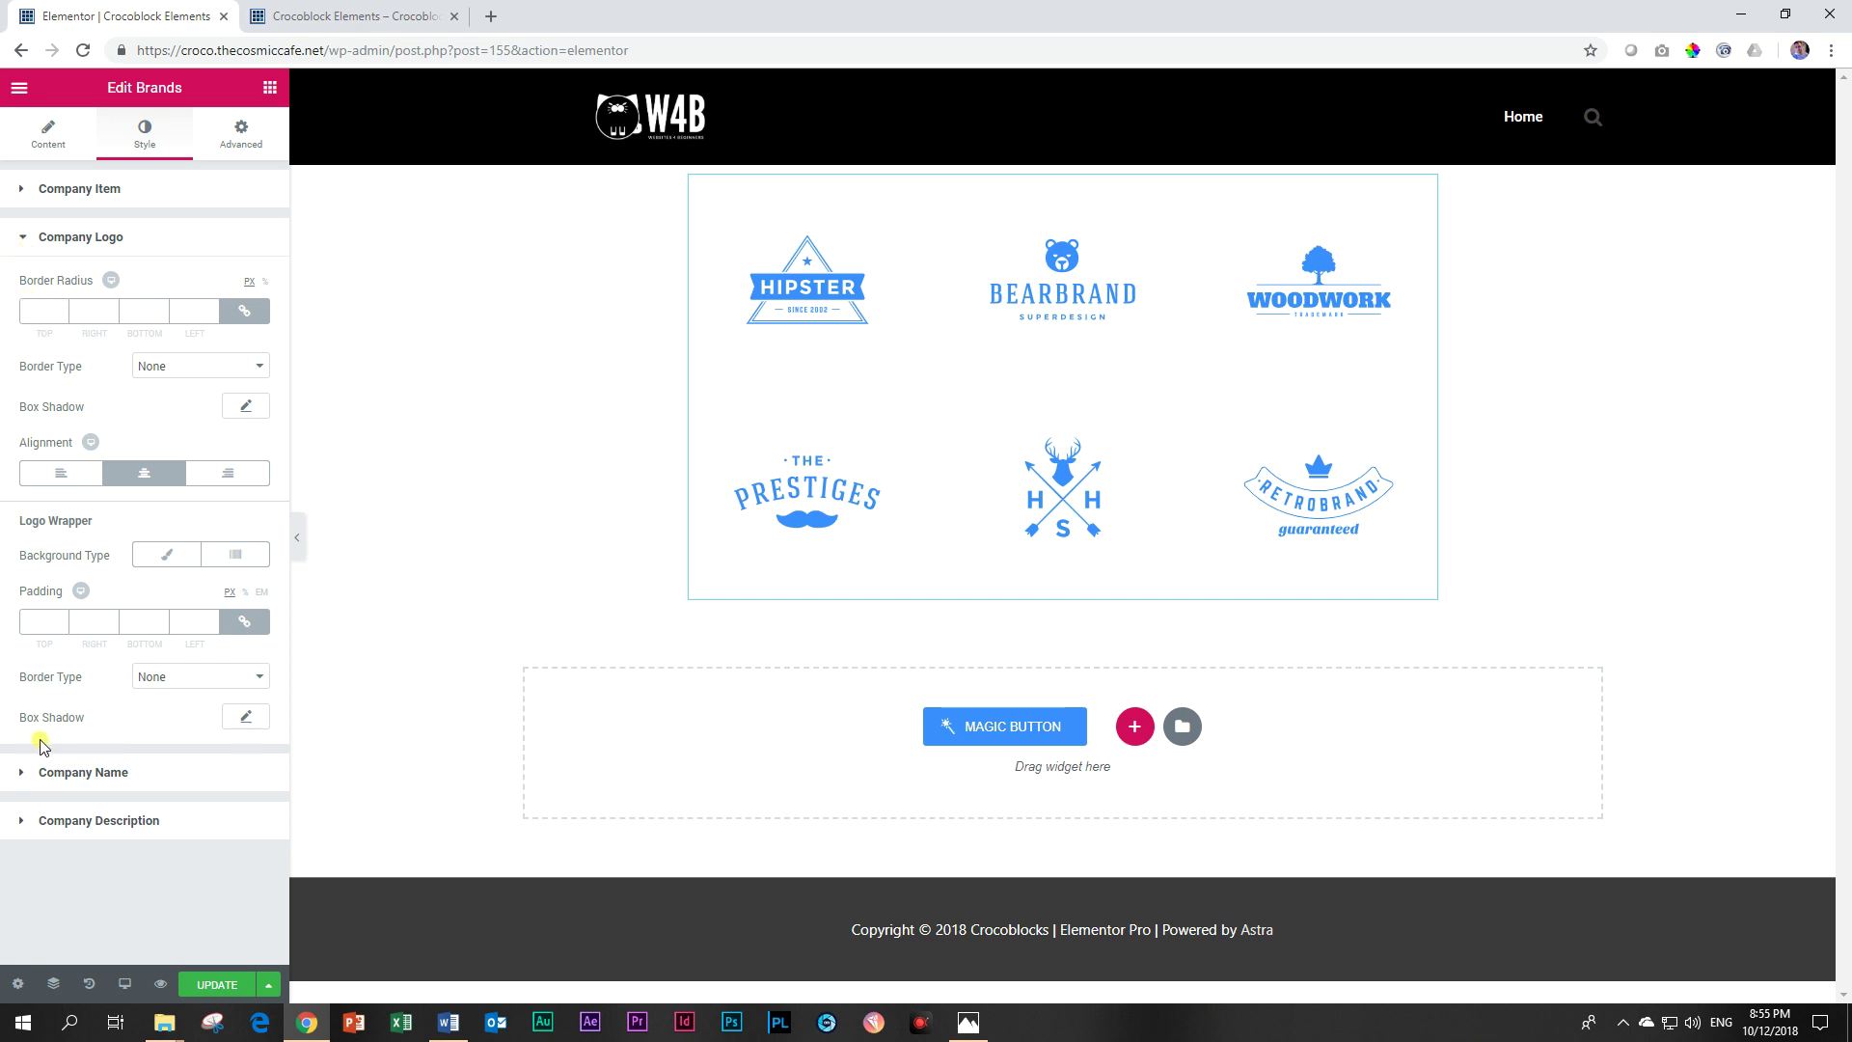
pyautogui.click(176, 374)
pyautogui.click(177, 403)
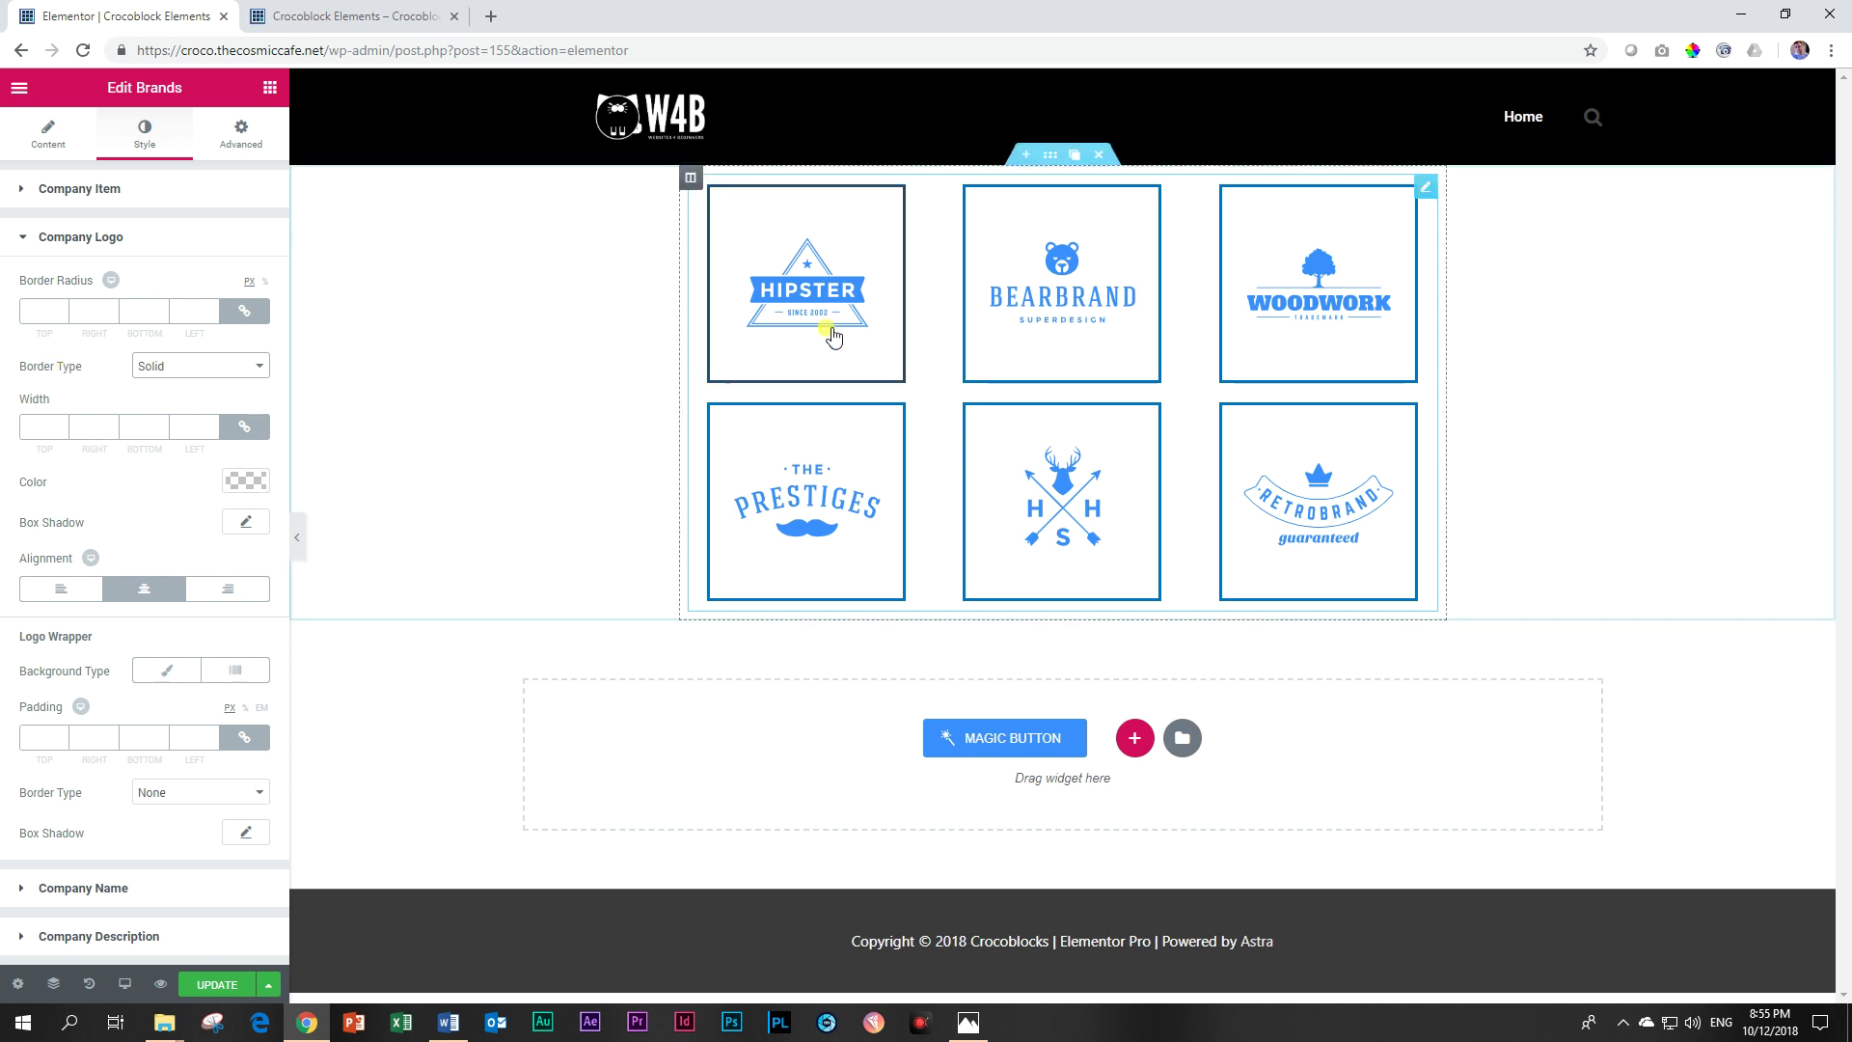
pyautogui.click(185, 366)
pyautogui.click(185, 387)
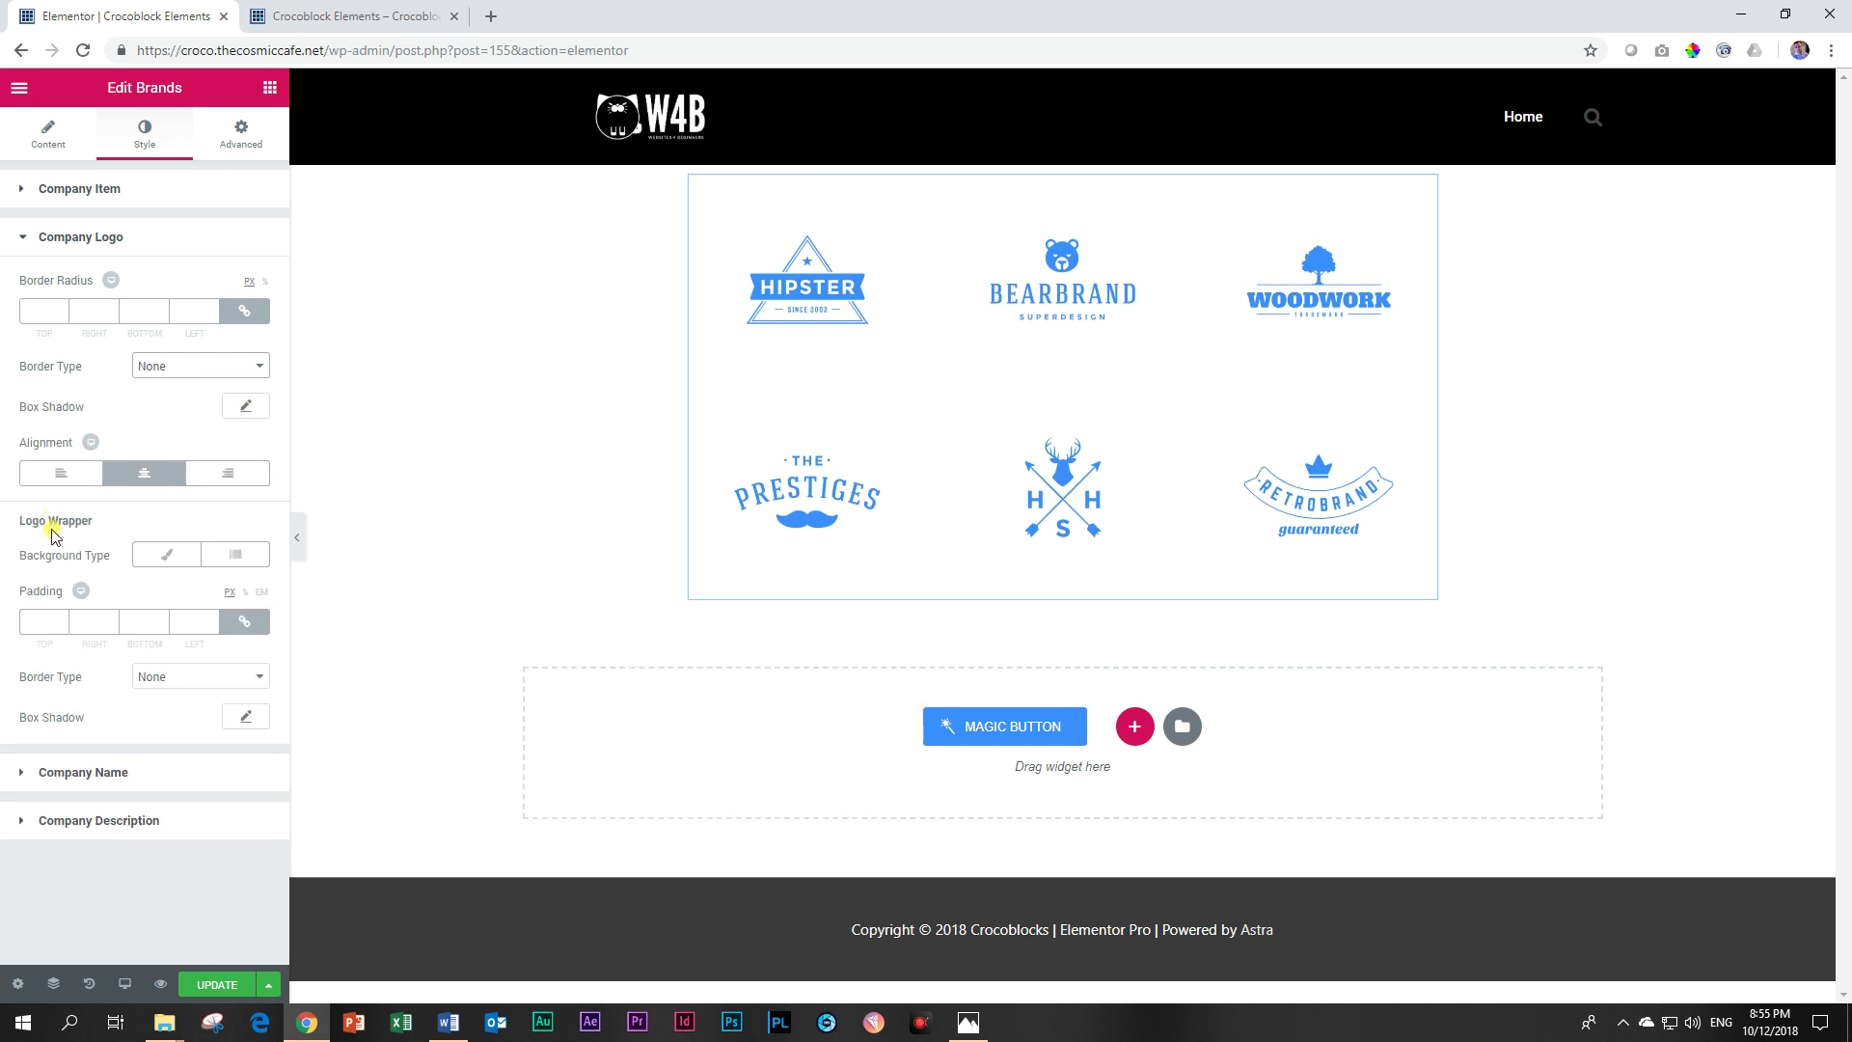
# Give the logo wrapper a Solid border with a width of 1 on all sides.
pyautogui.click(149, 678)
pyautogui.click(154, 715)
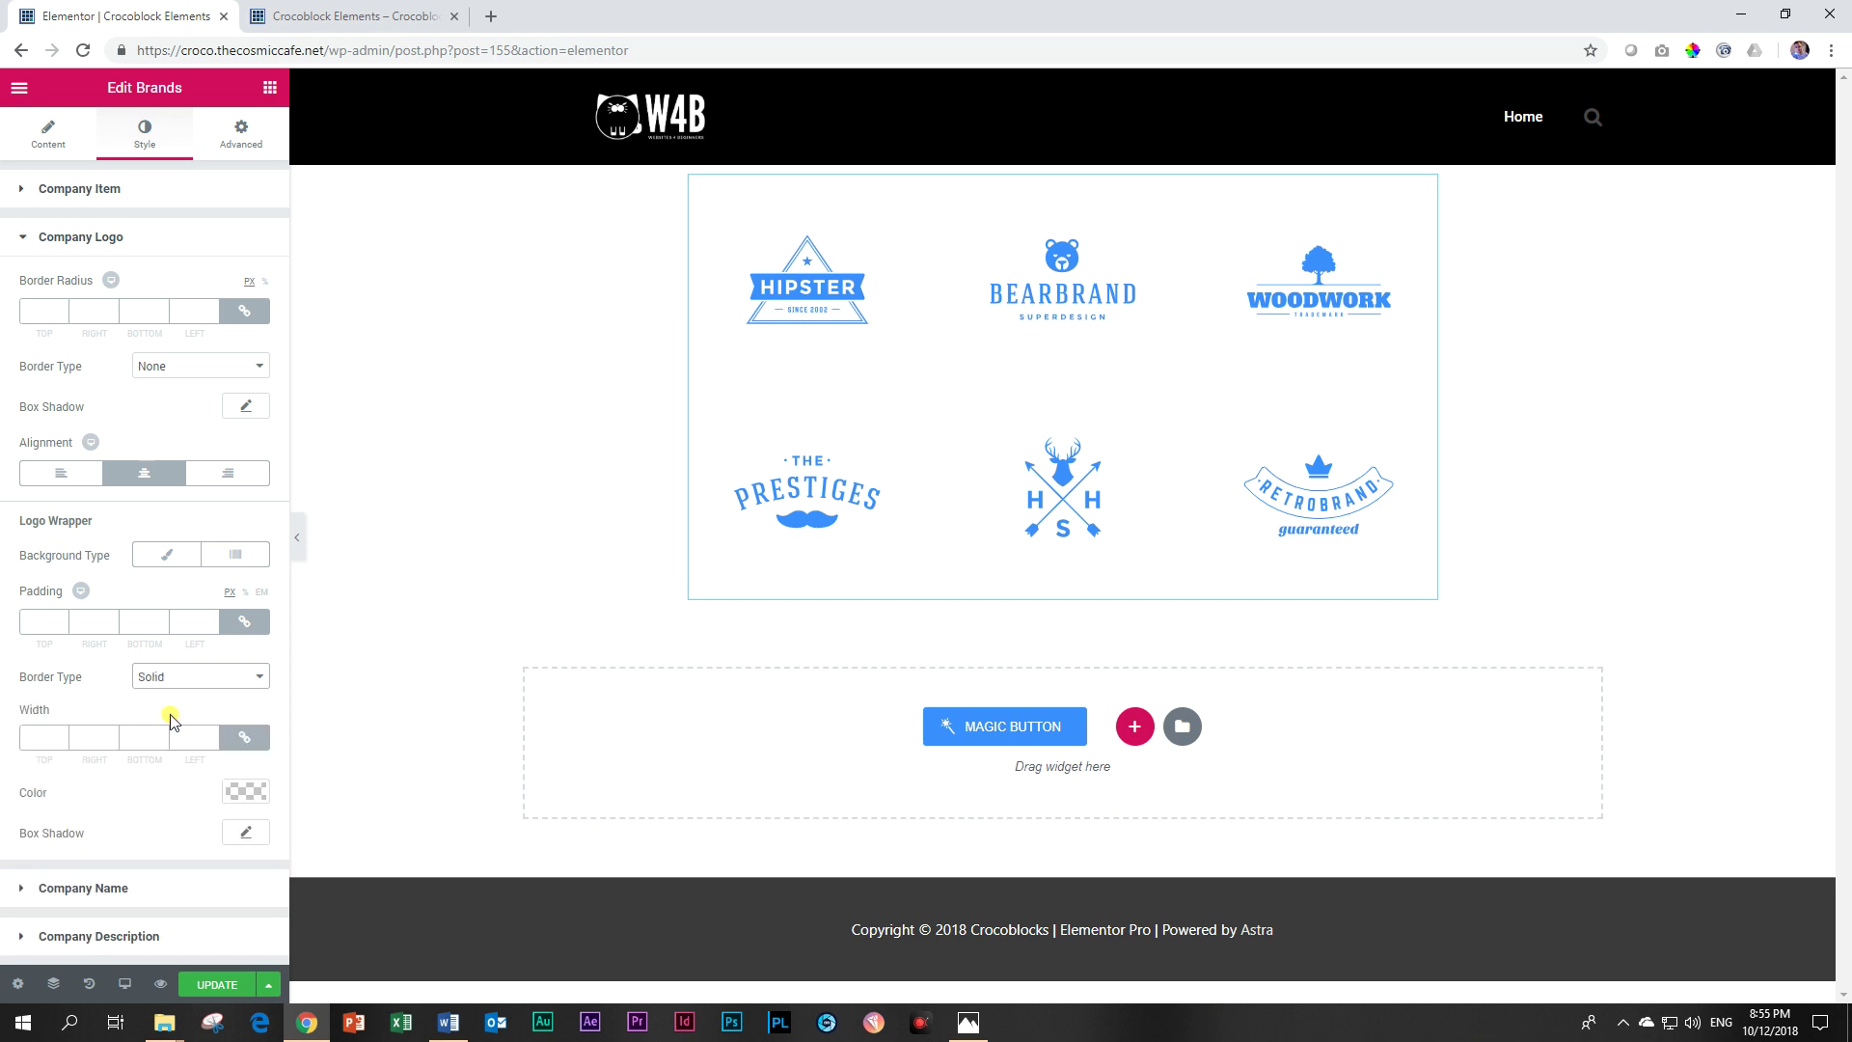
pyautogui.write('1')
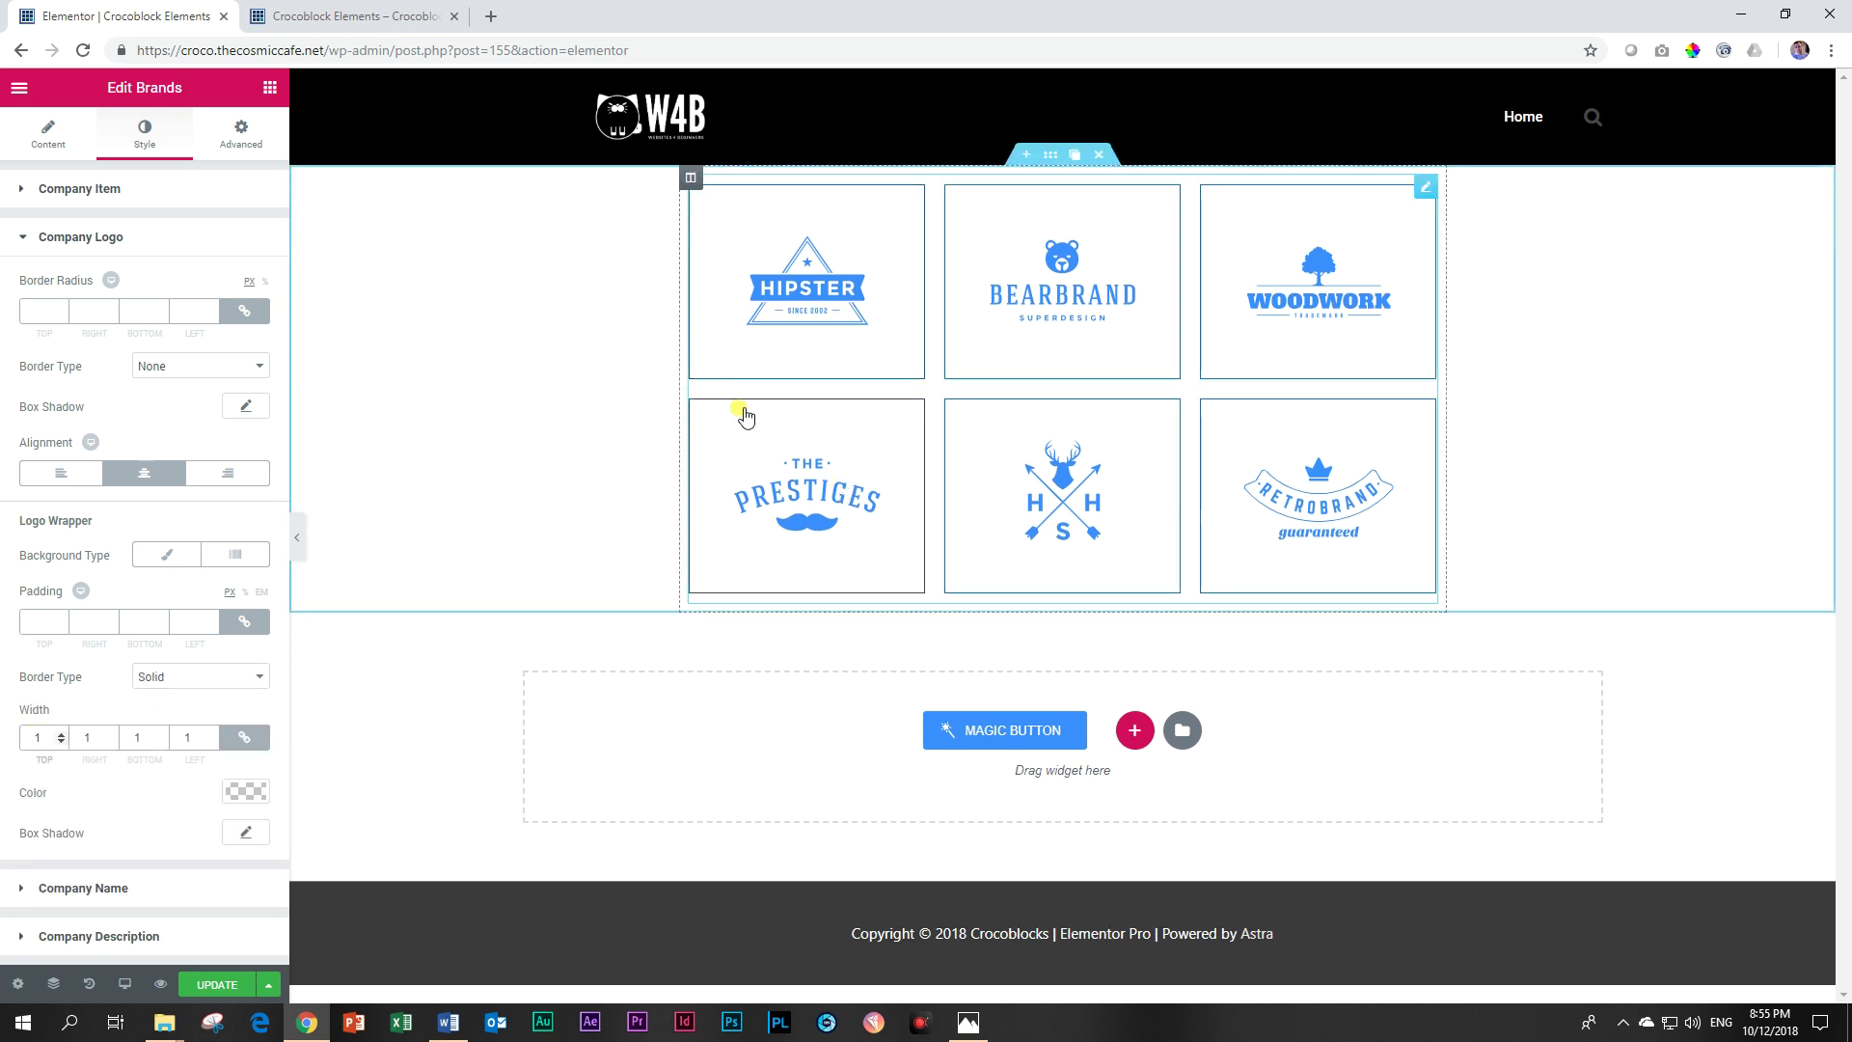
# Compare the wrapper border with an added Solid border on the logos themselves, then return the logo border type to None.
pyautogui.click(149, 366)
pyautogui.click(168, 405)
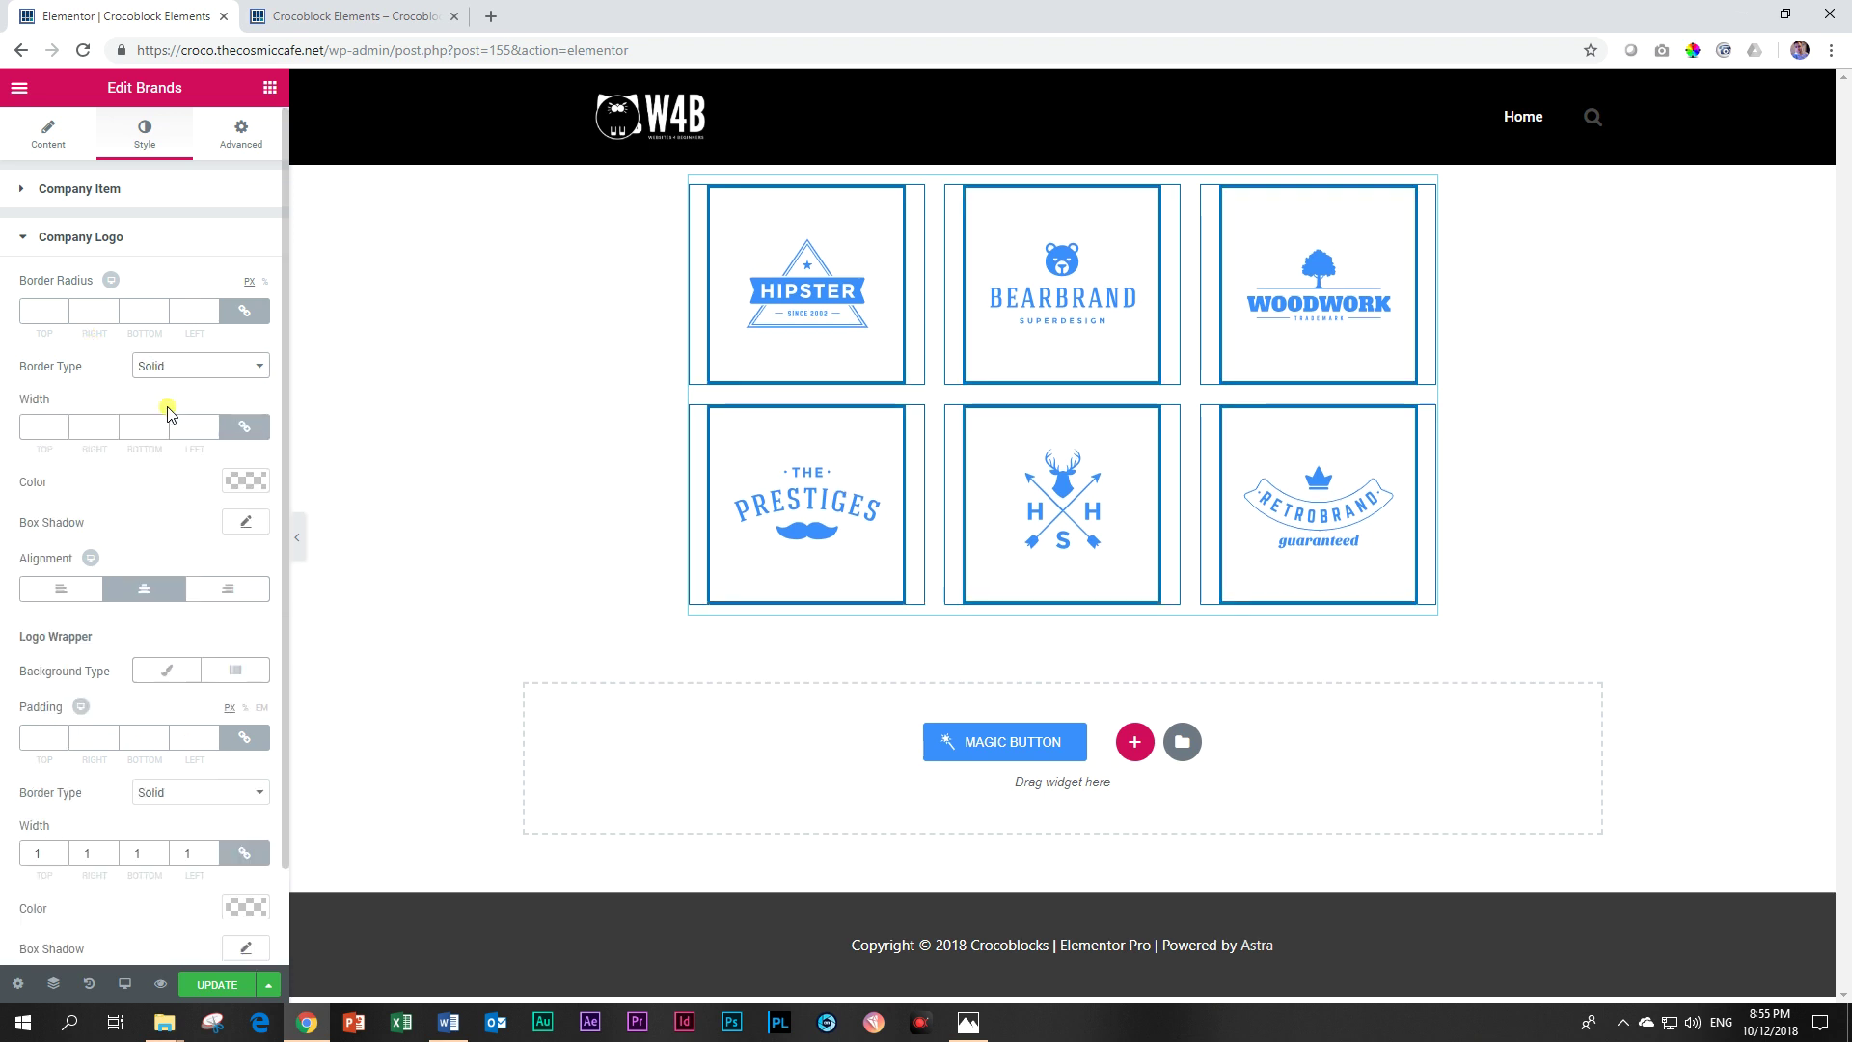
pyautogui.click(174, 367)
pyautogui.click(171, 388)
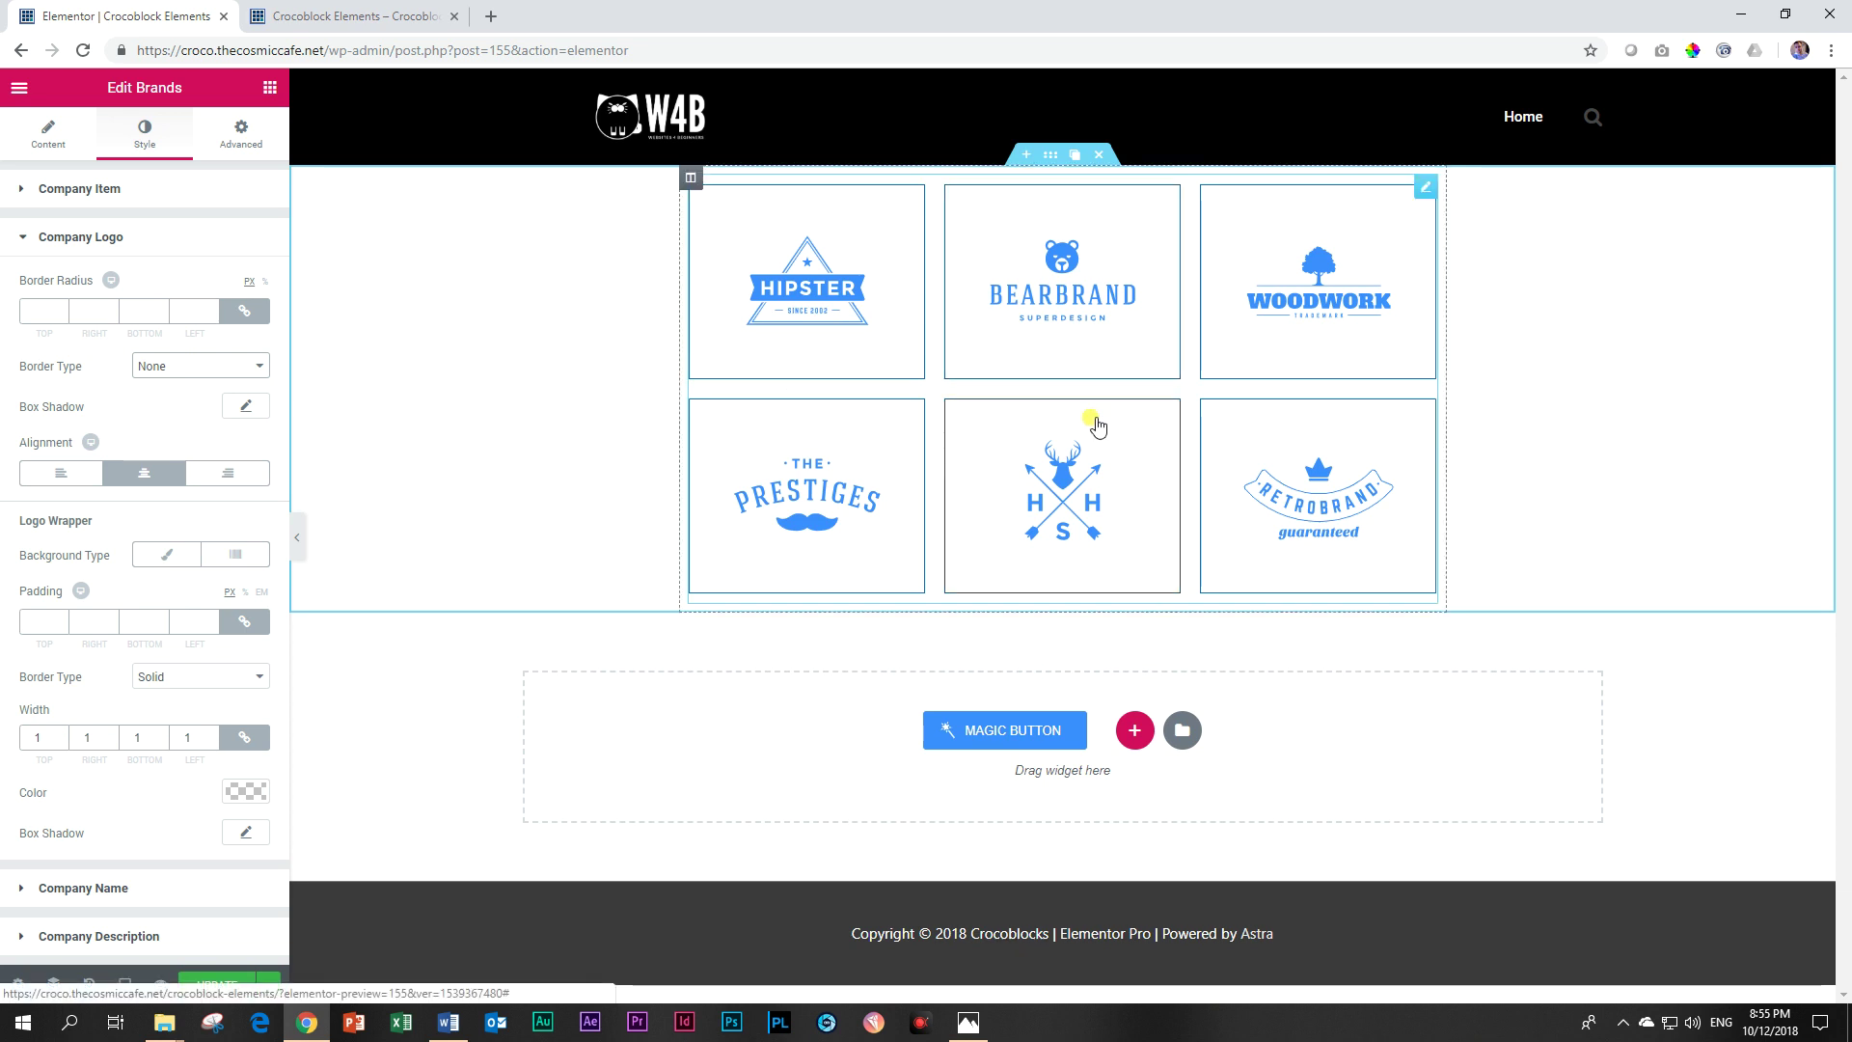
# Add a Heading widget above the brand logos with the title "Prestige Partners".
pyautogui.click(268, 90)
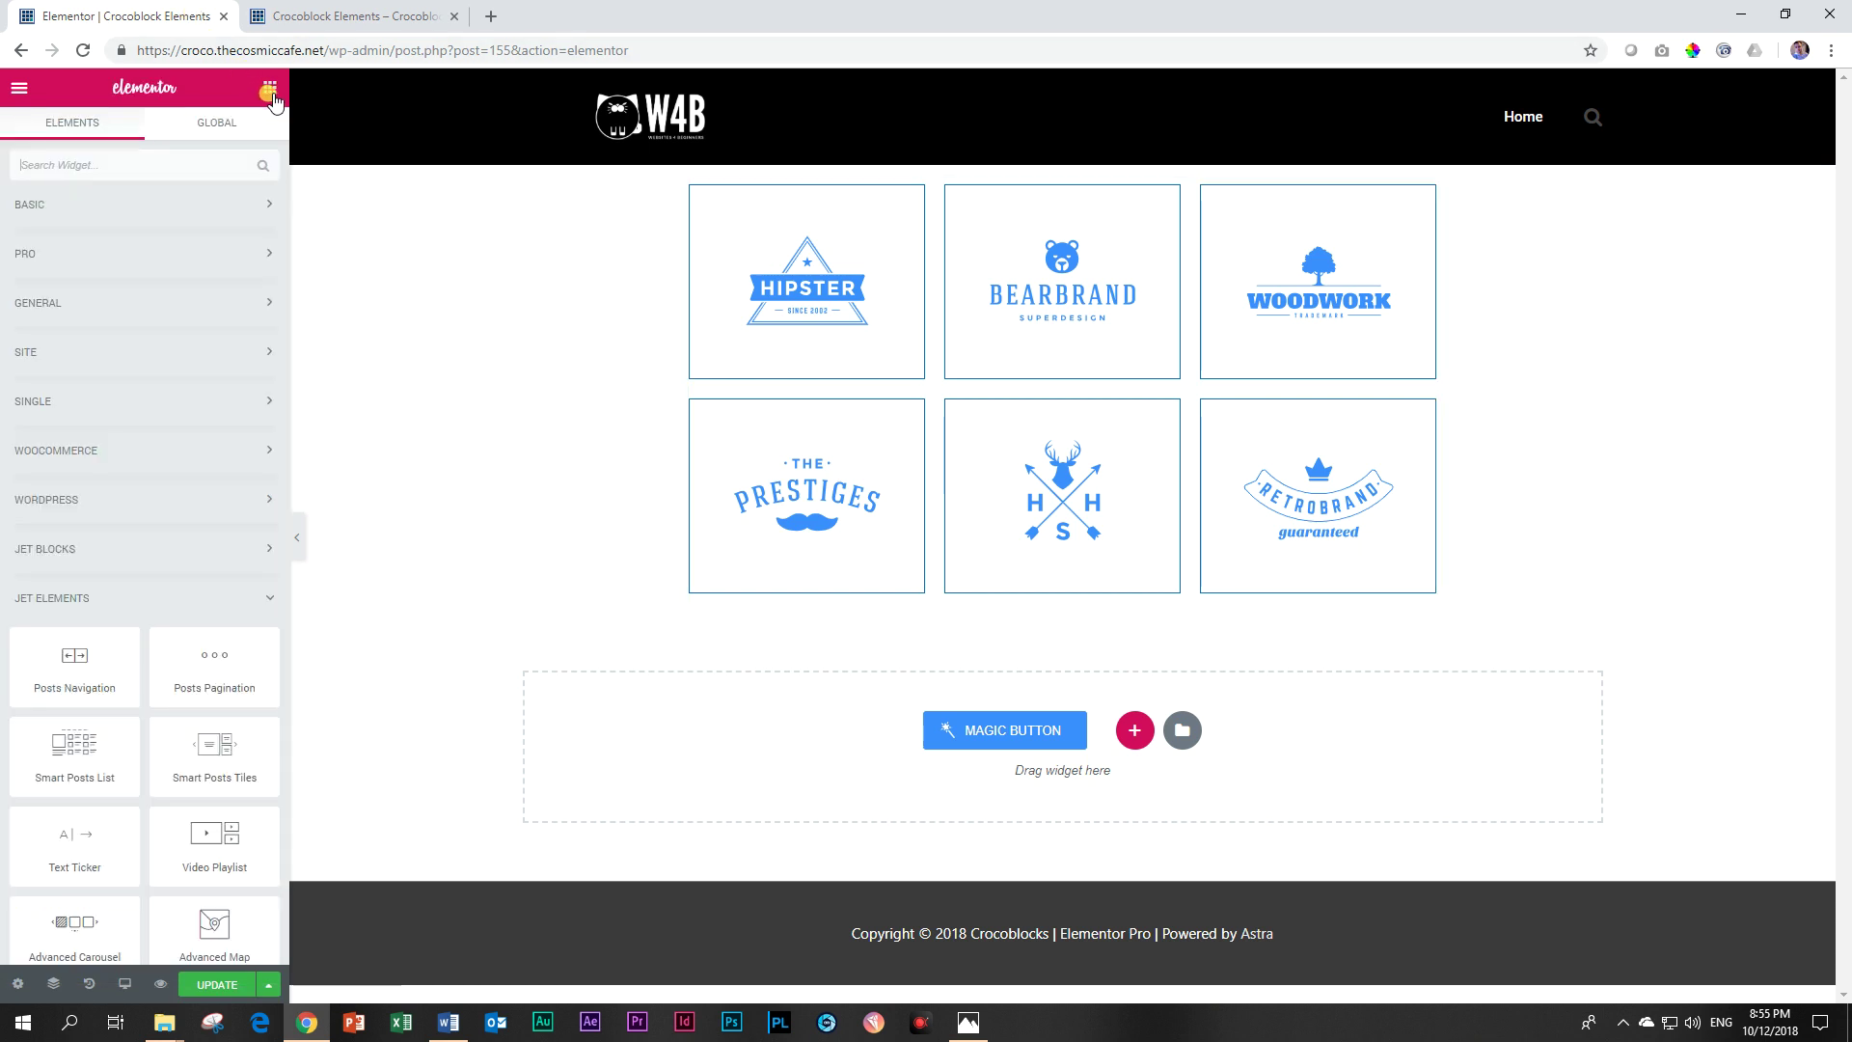
pyautogui.click(114, 209)
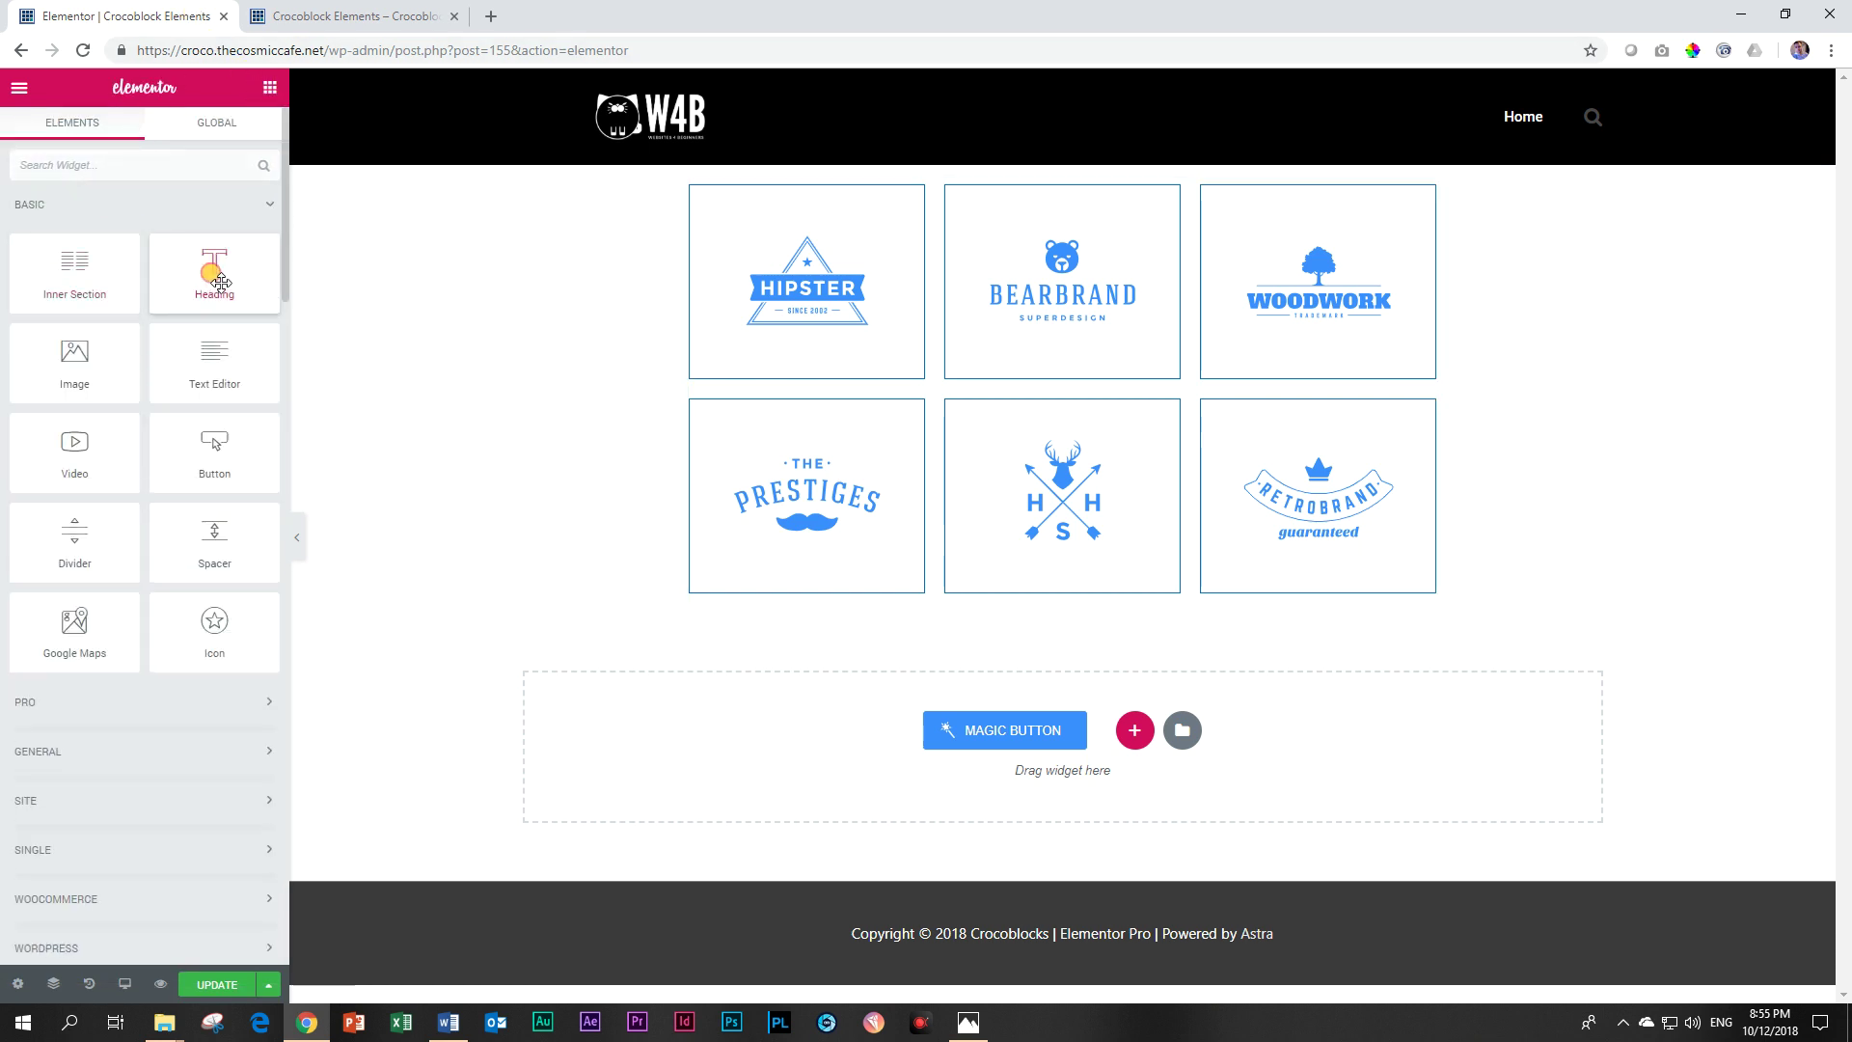
pyautogui.moveTo(193, 264); pyautogui.dragTo(719, 182)
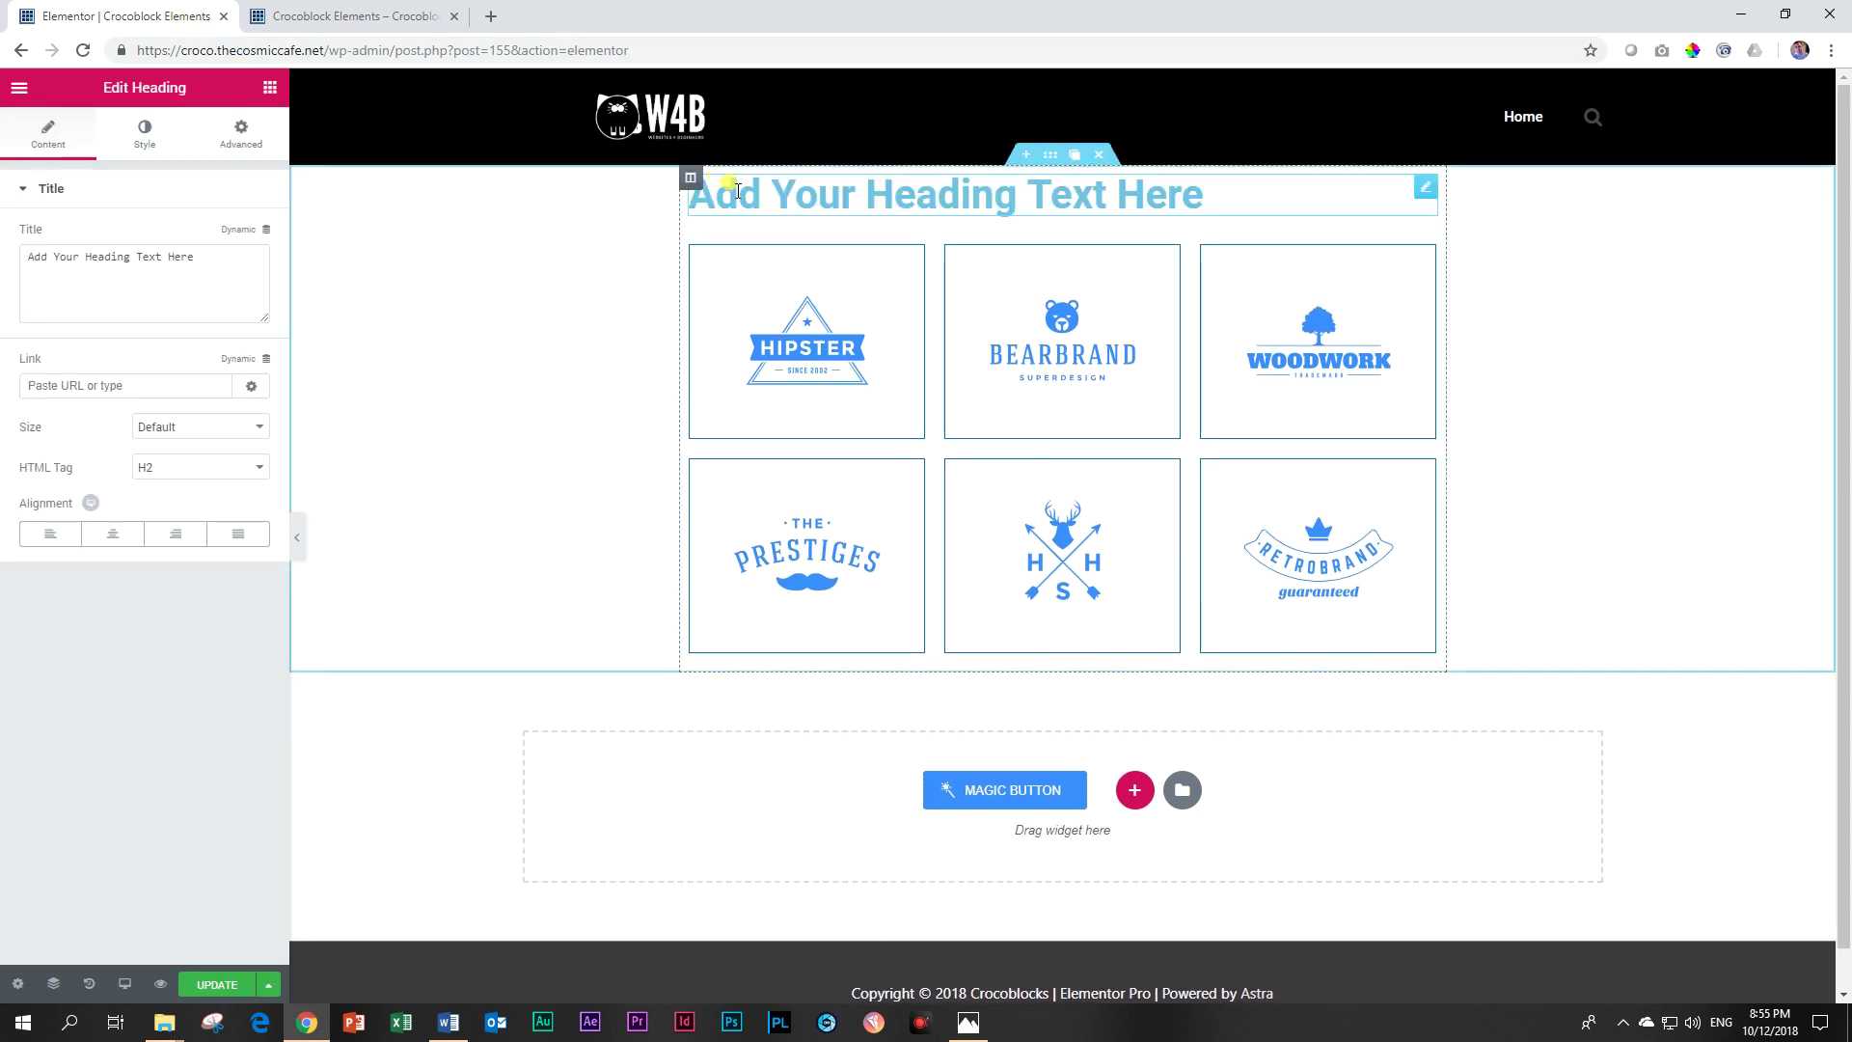
pyautogui.tripleClick(733, 186)
pyautogui.write('Pres')
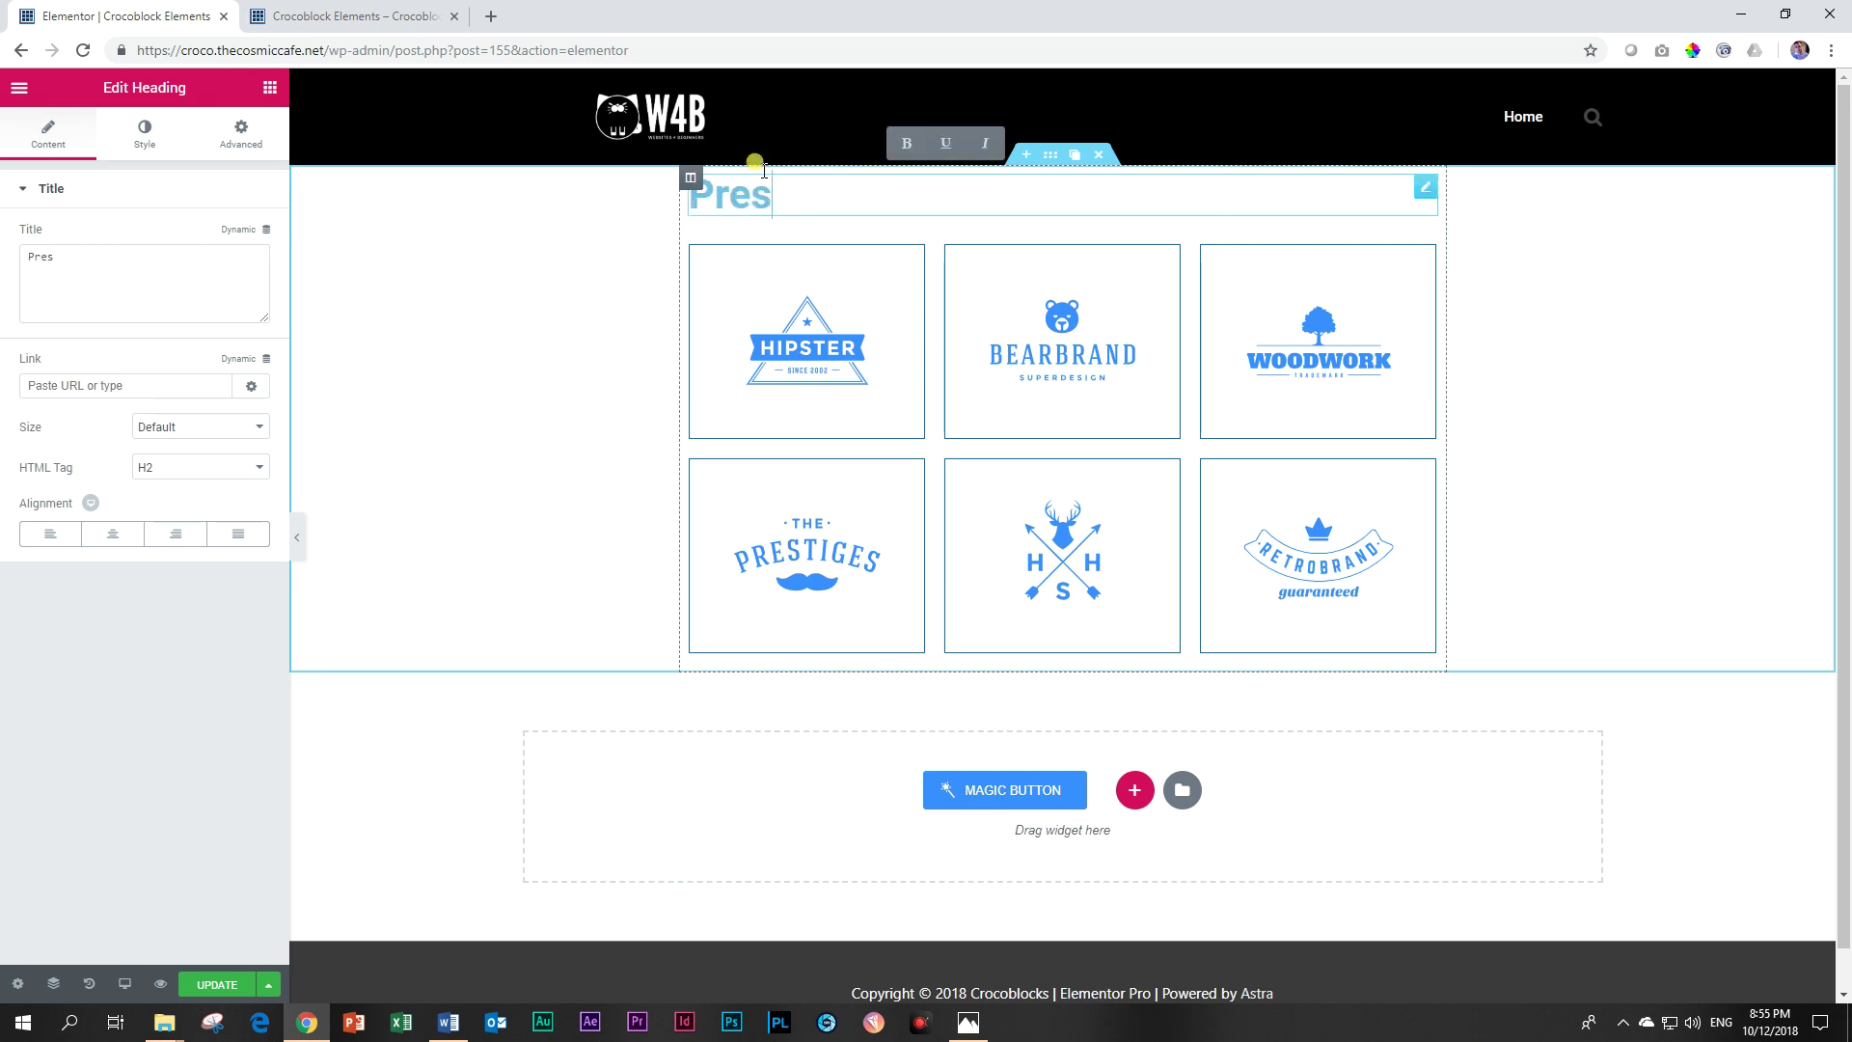
pyautogui.write('tige Partners')
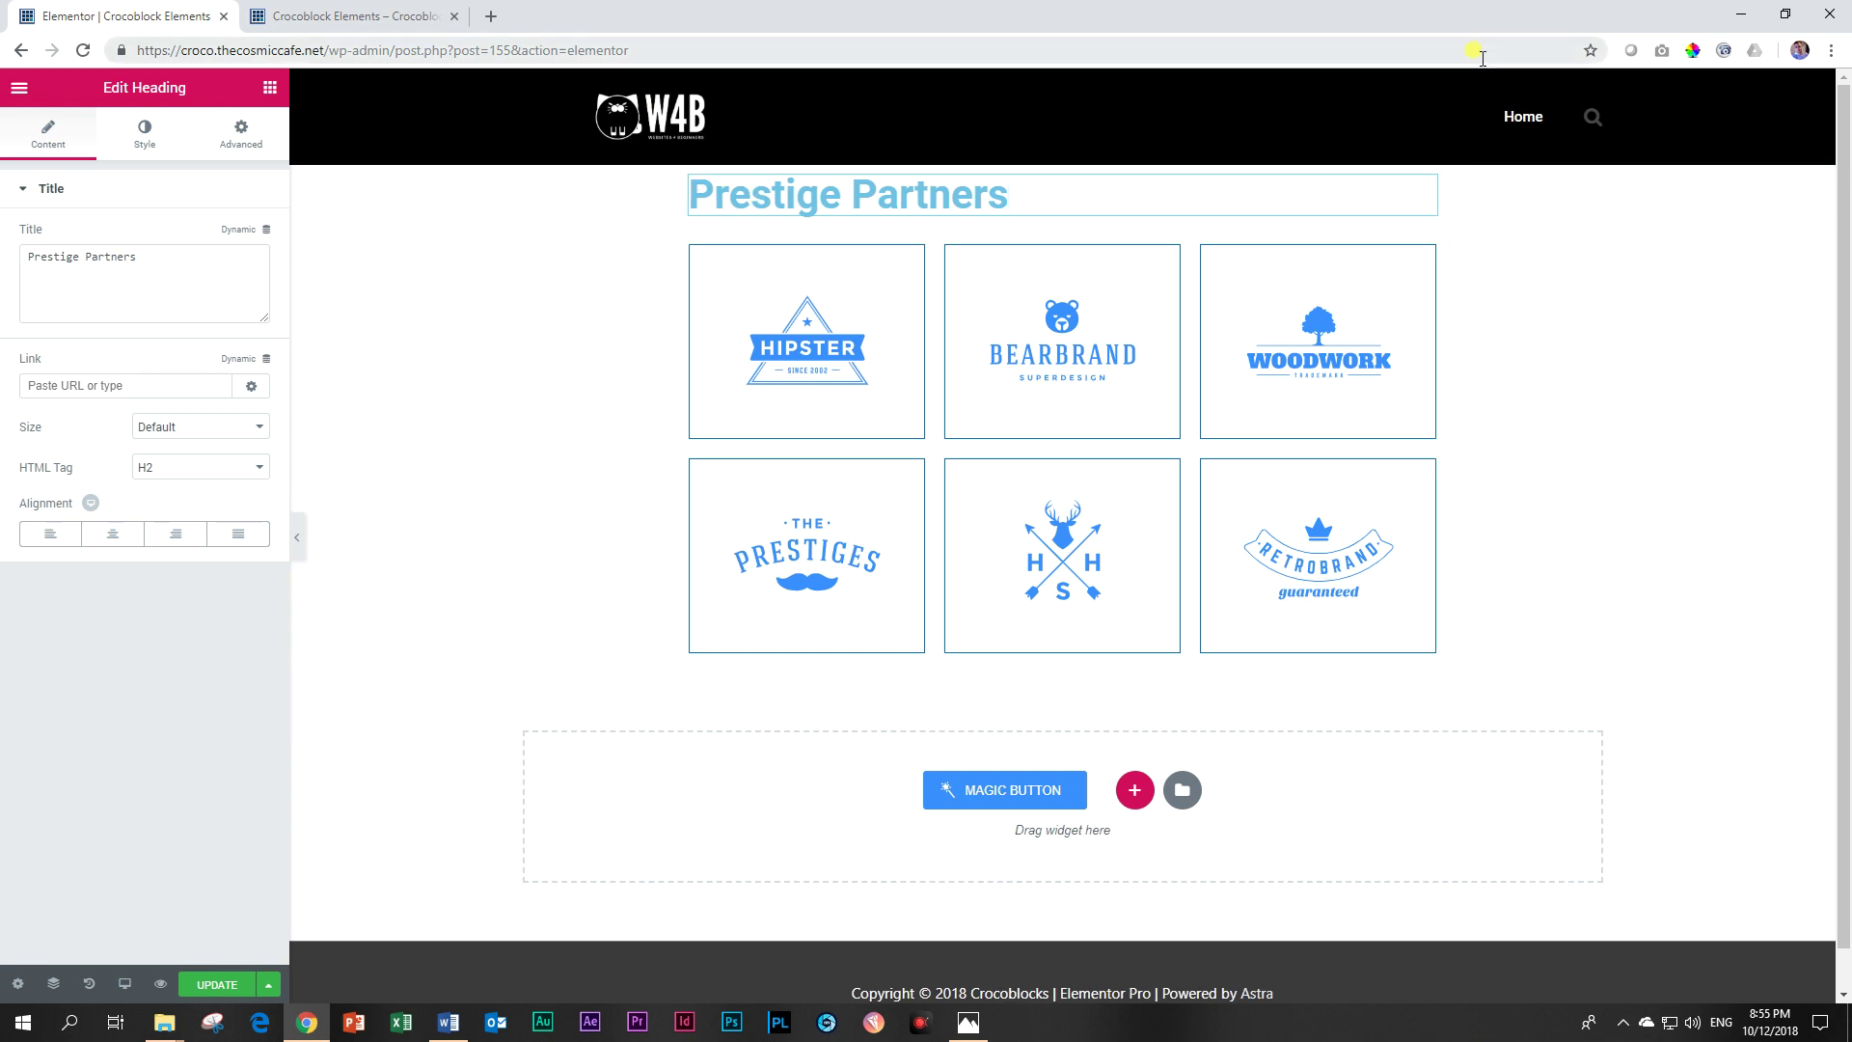
# Sample the blue of the Woodwork logo with the browser's color picker extension to get its hex code.
pyautogui.click(1696, 52)
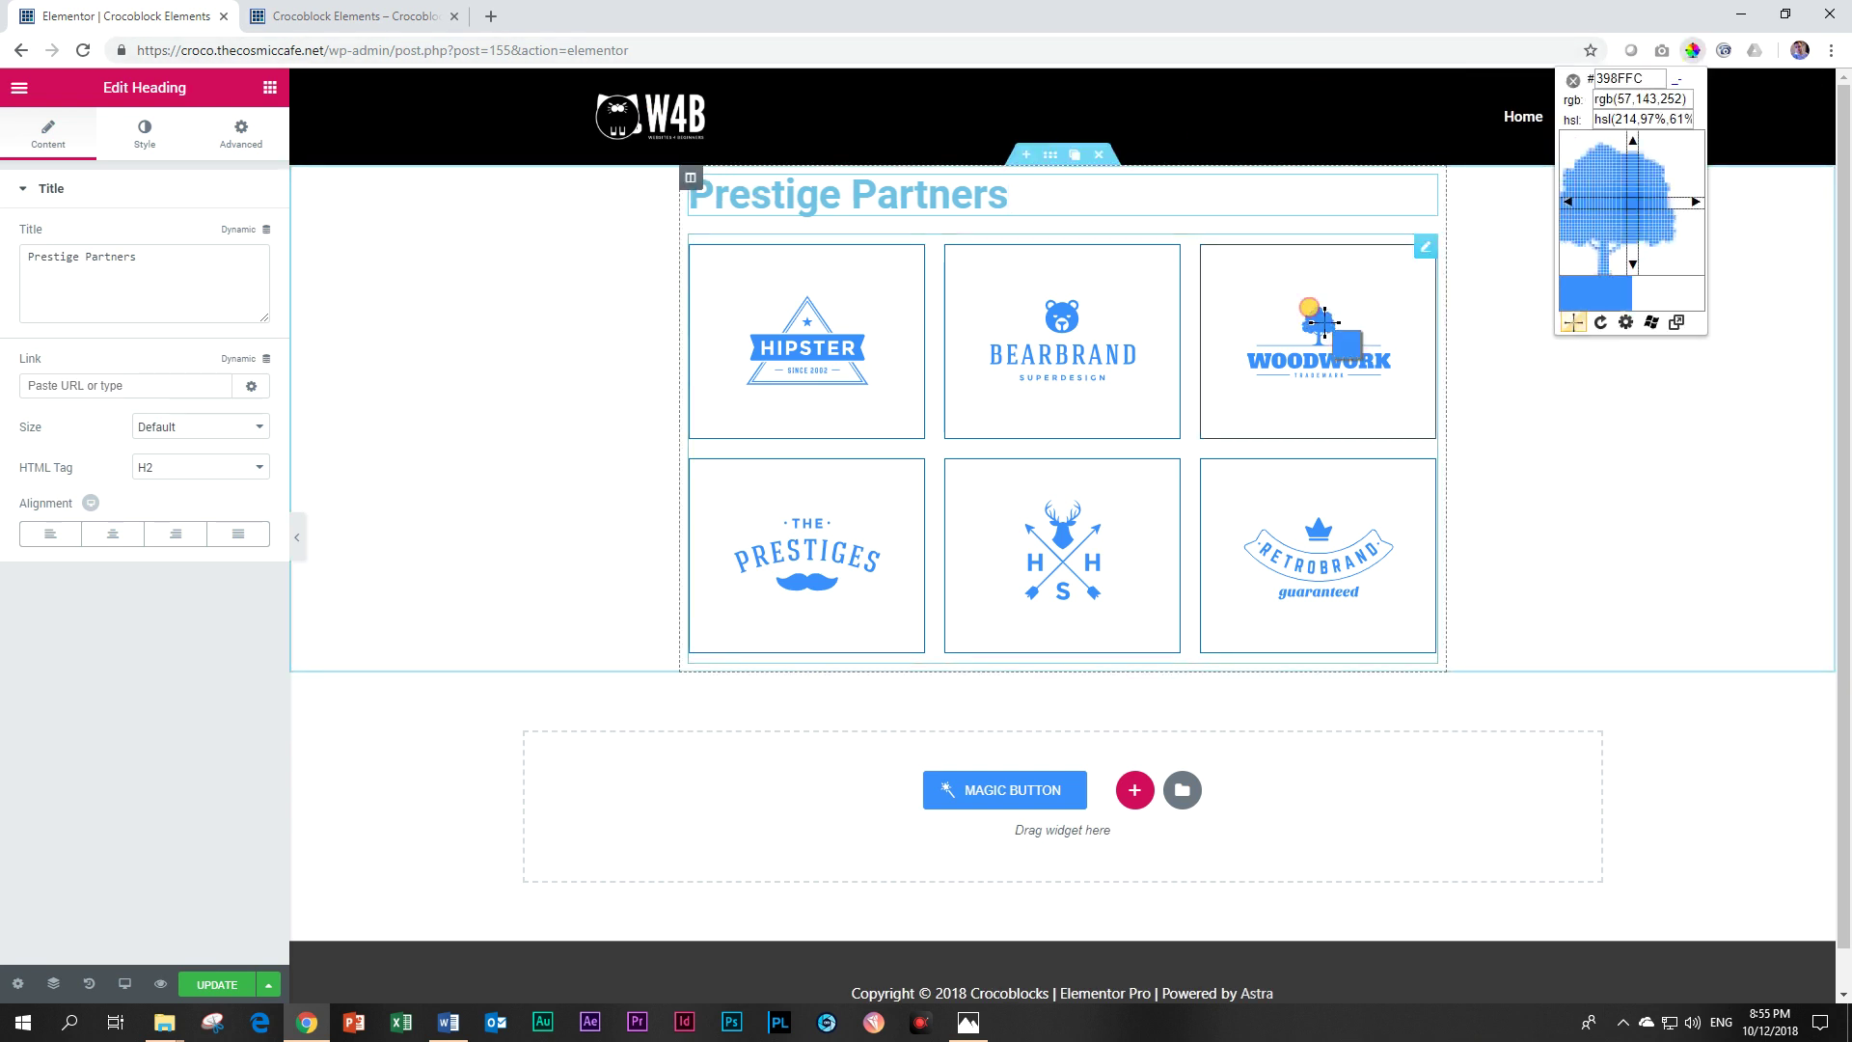
pyautogui.click(1326, 326)
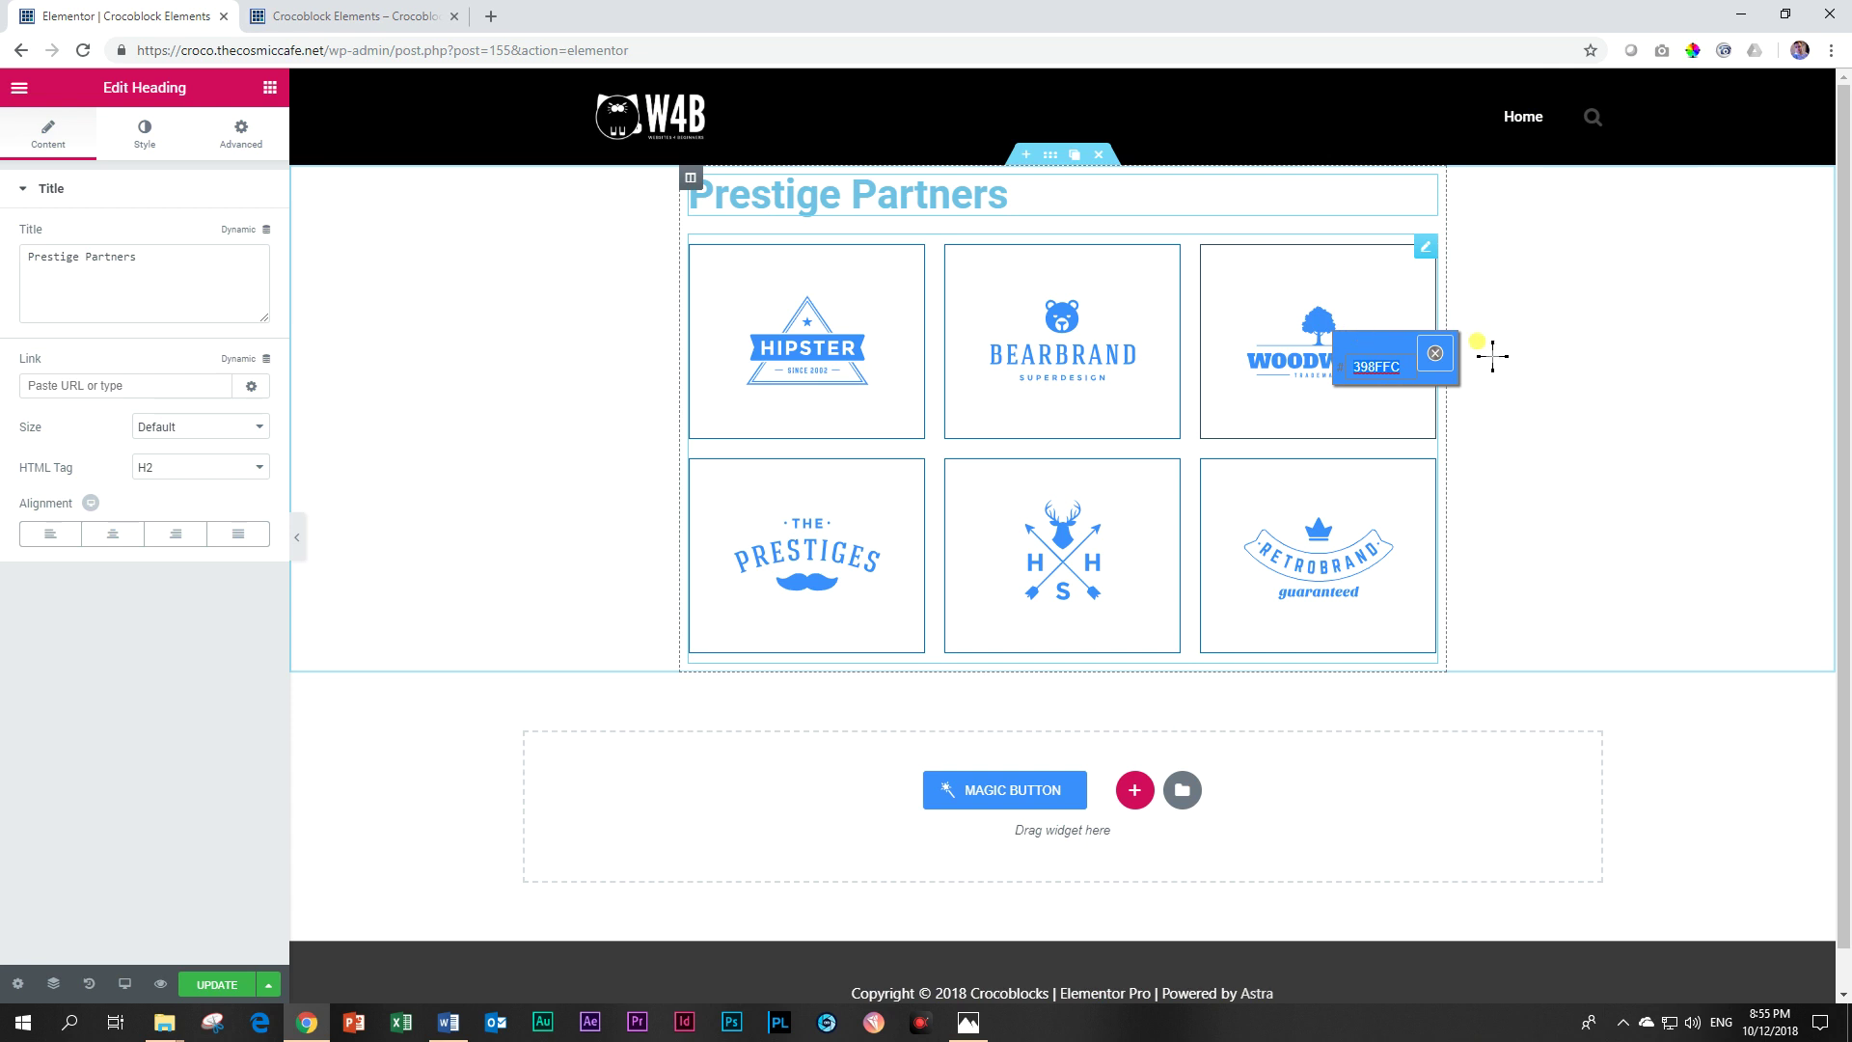
pyautogui.click(1434, 354)
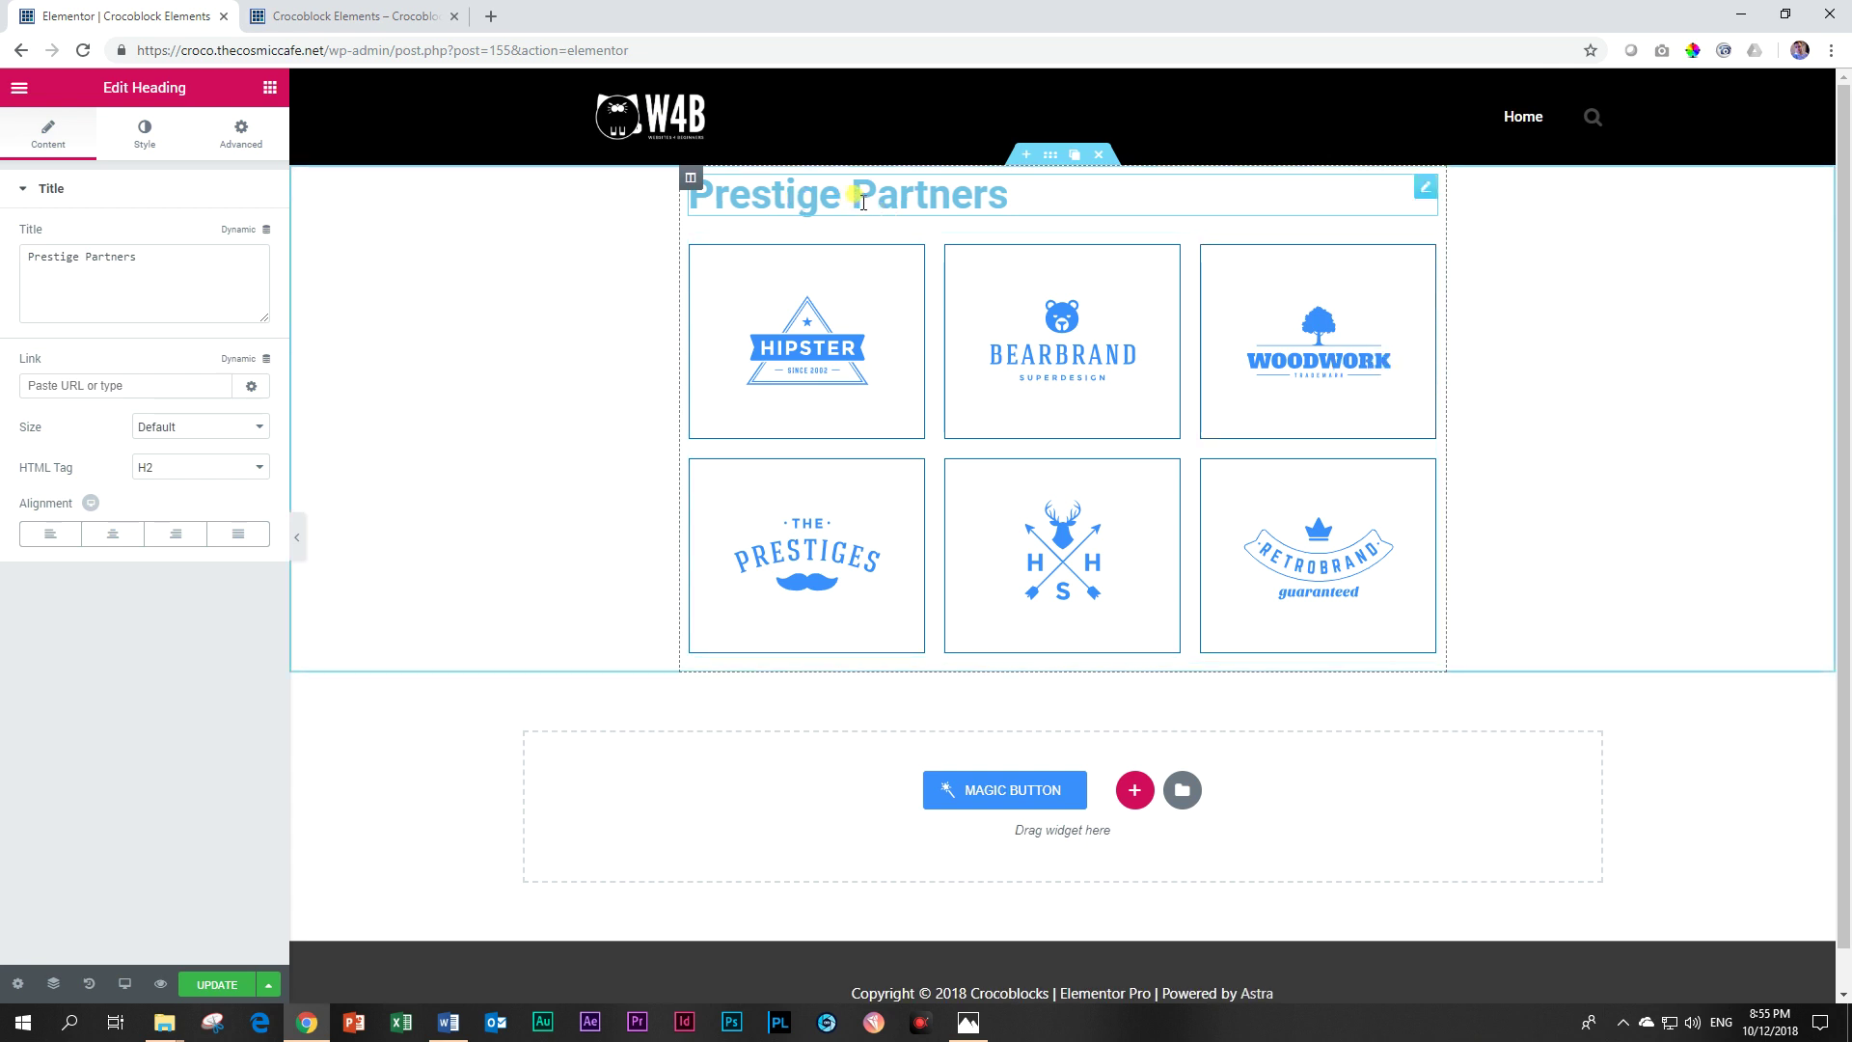
# Set the text color of the "Prestige Partners" heading to #398ffc.
pyautogui.click(144, 145)
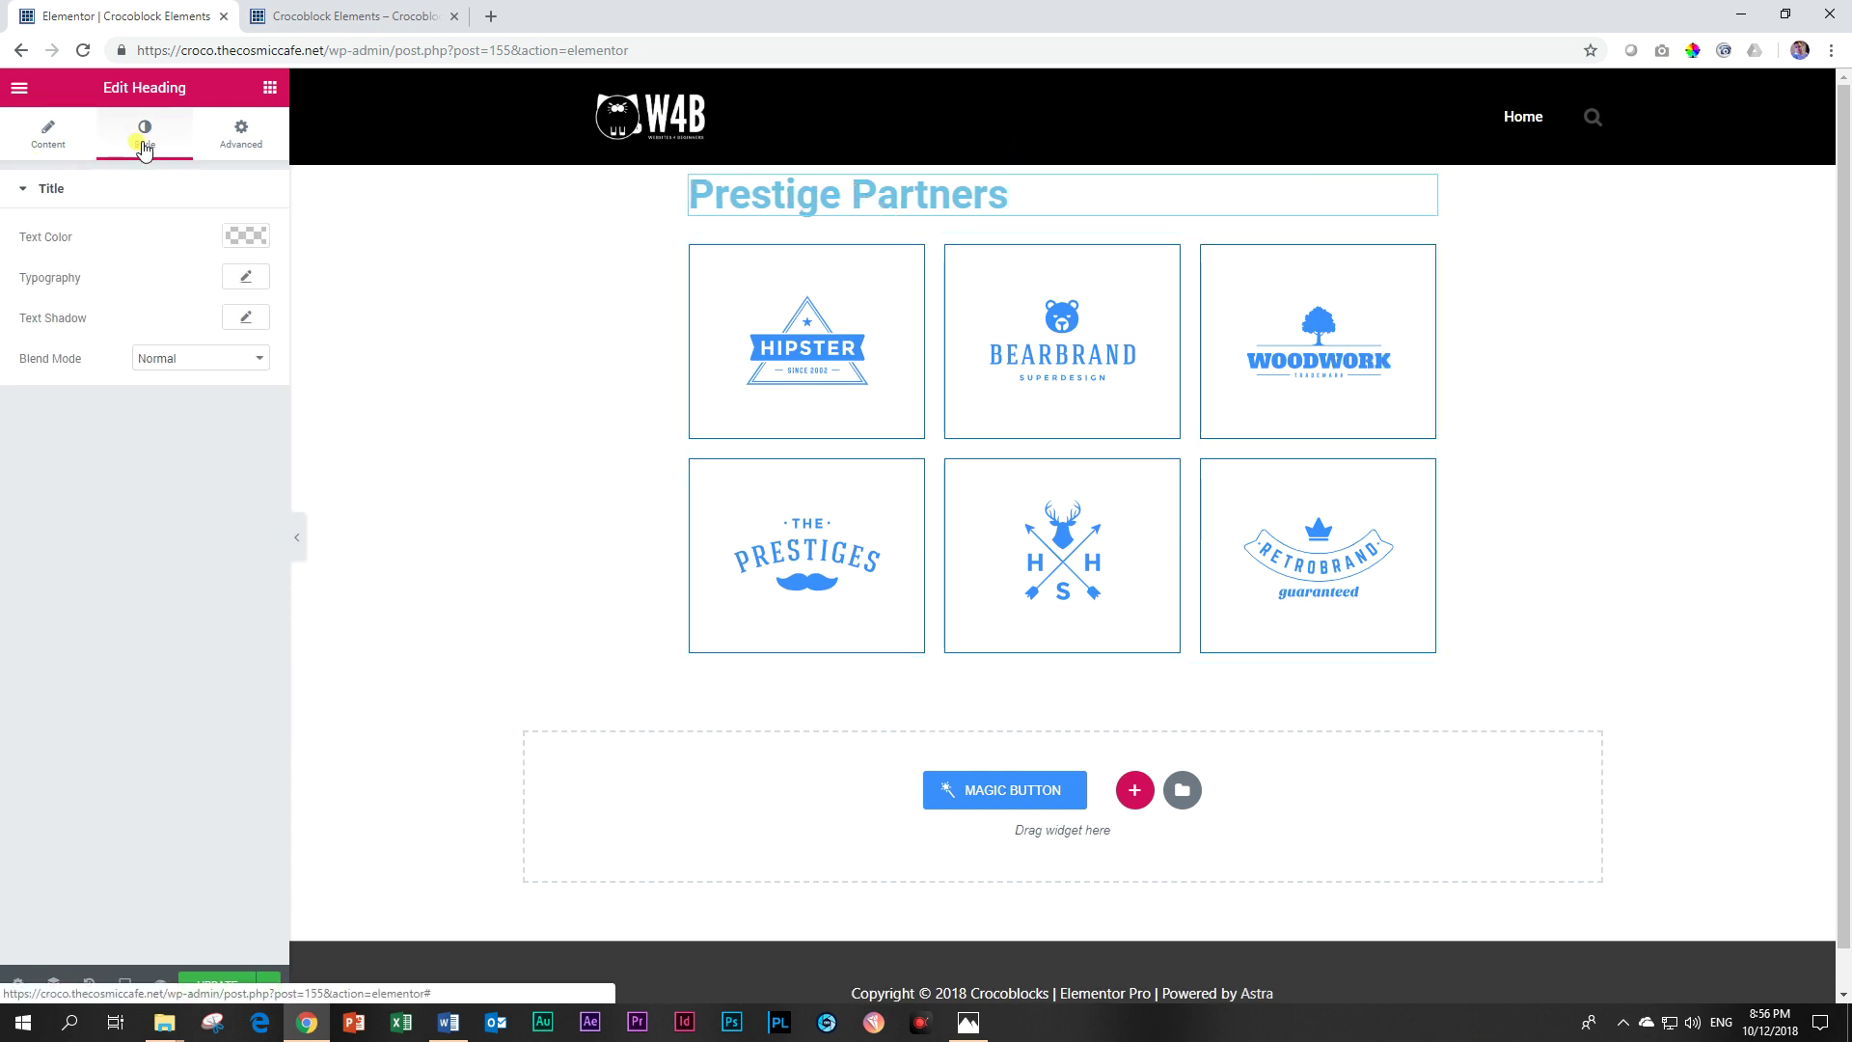
pyautogui.click(246, 235)
pyautogui.click(86, 227)
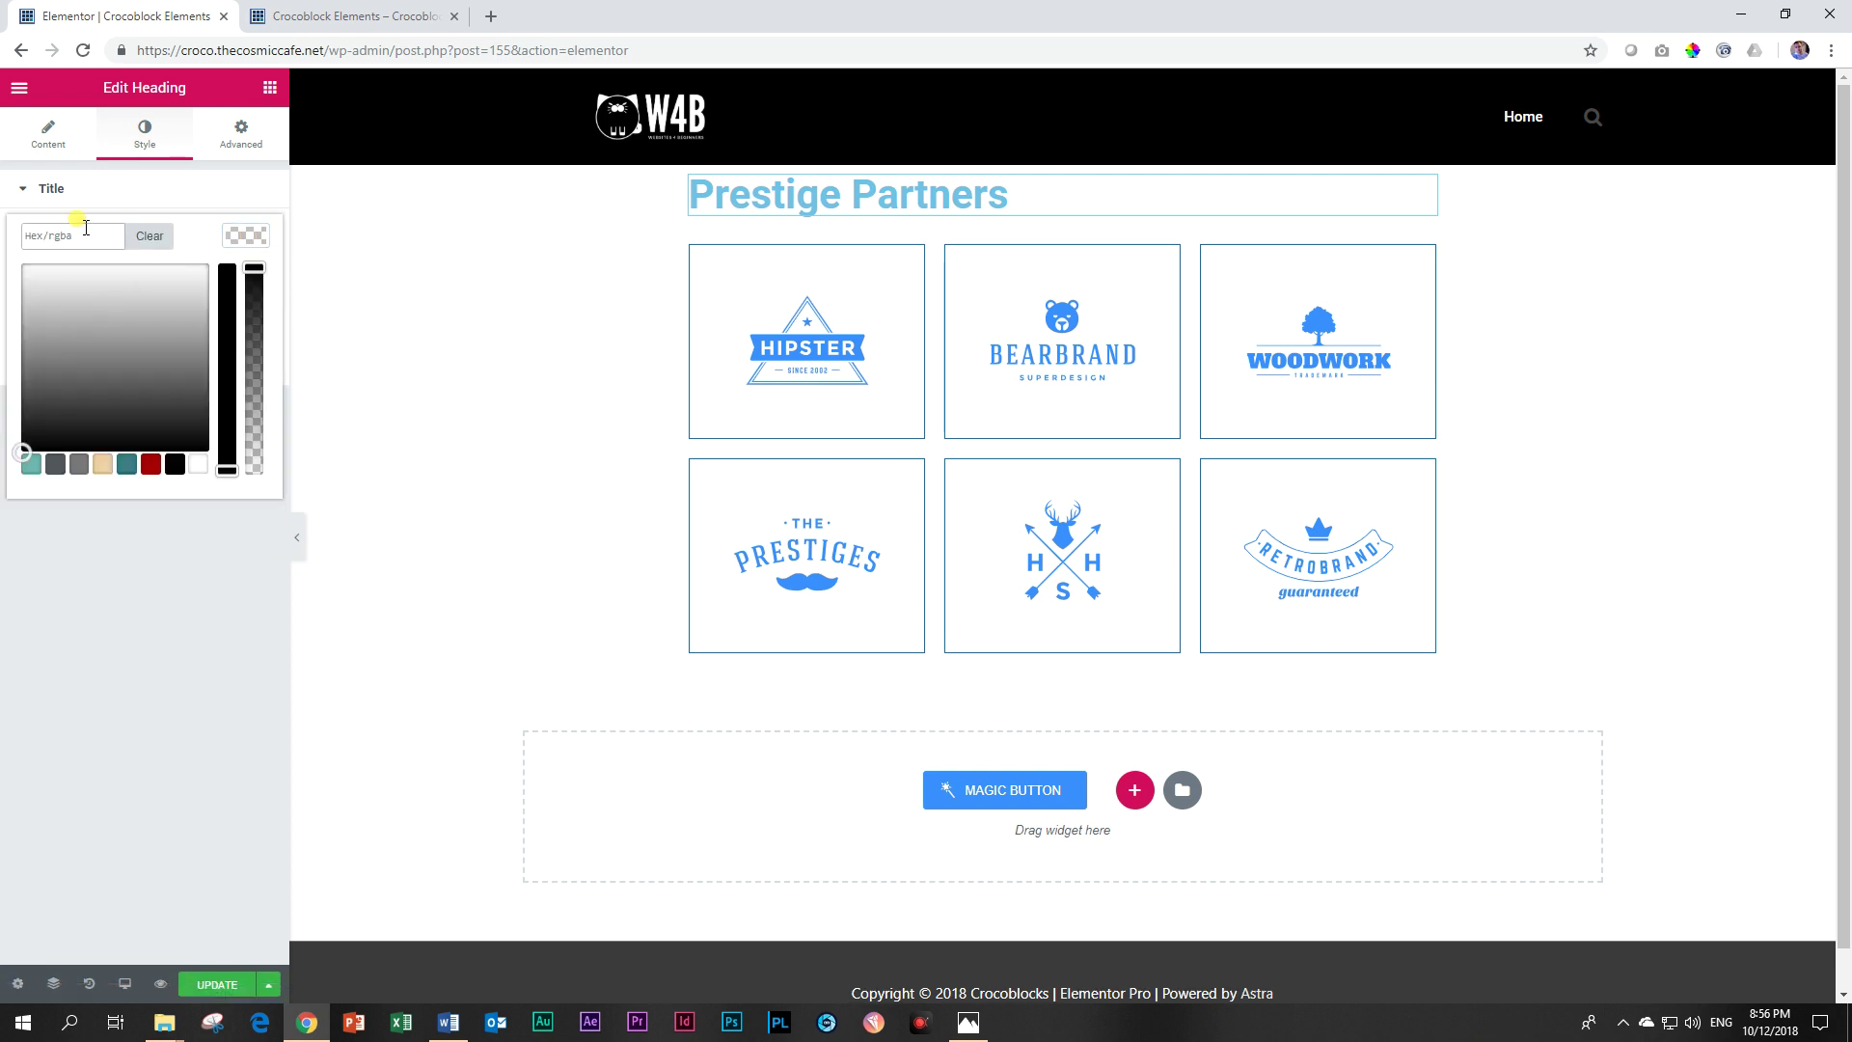
pyautogui.write('#398ffc')
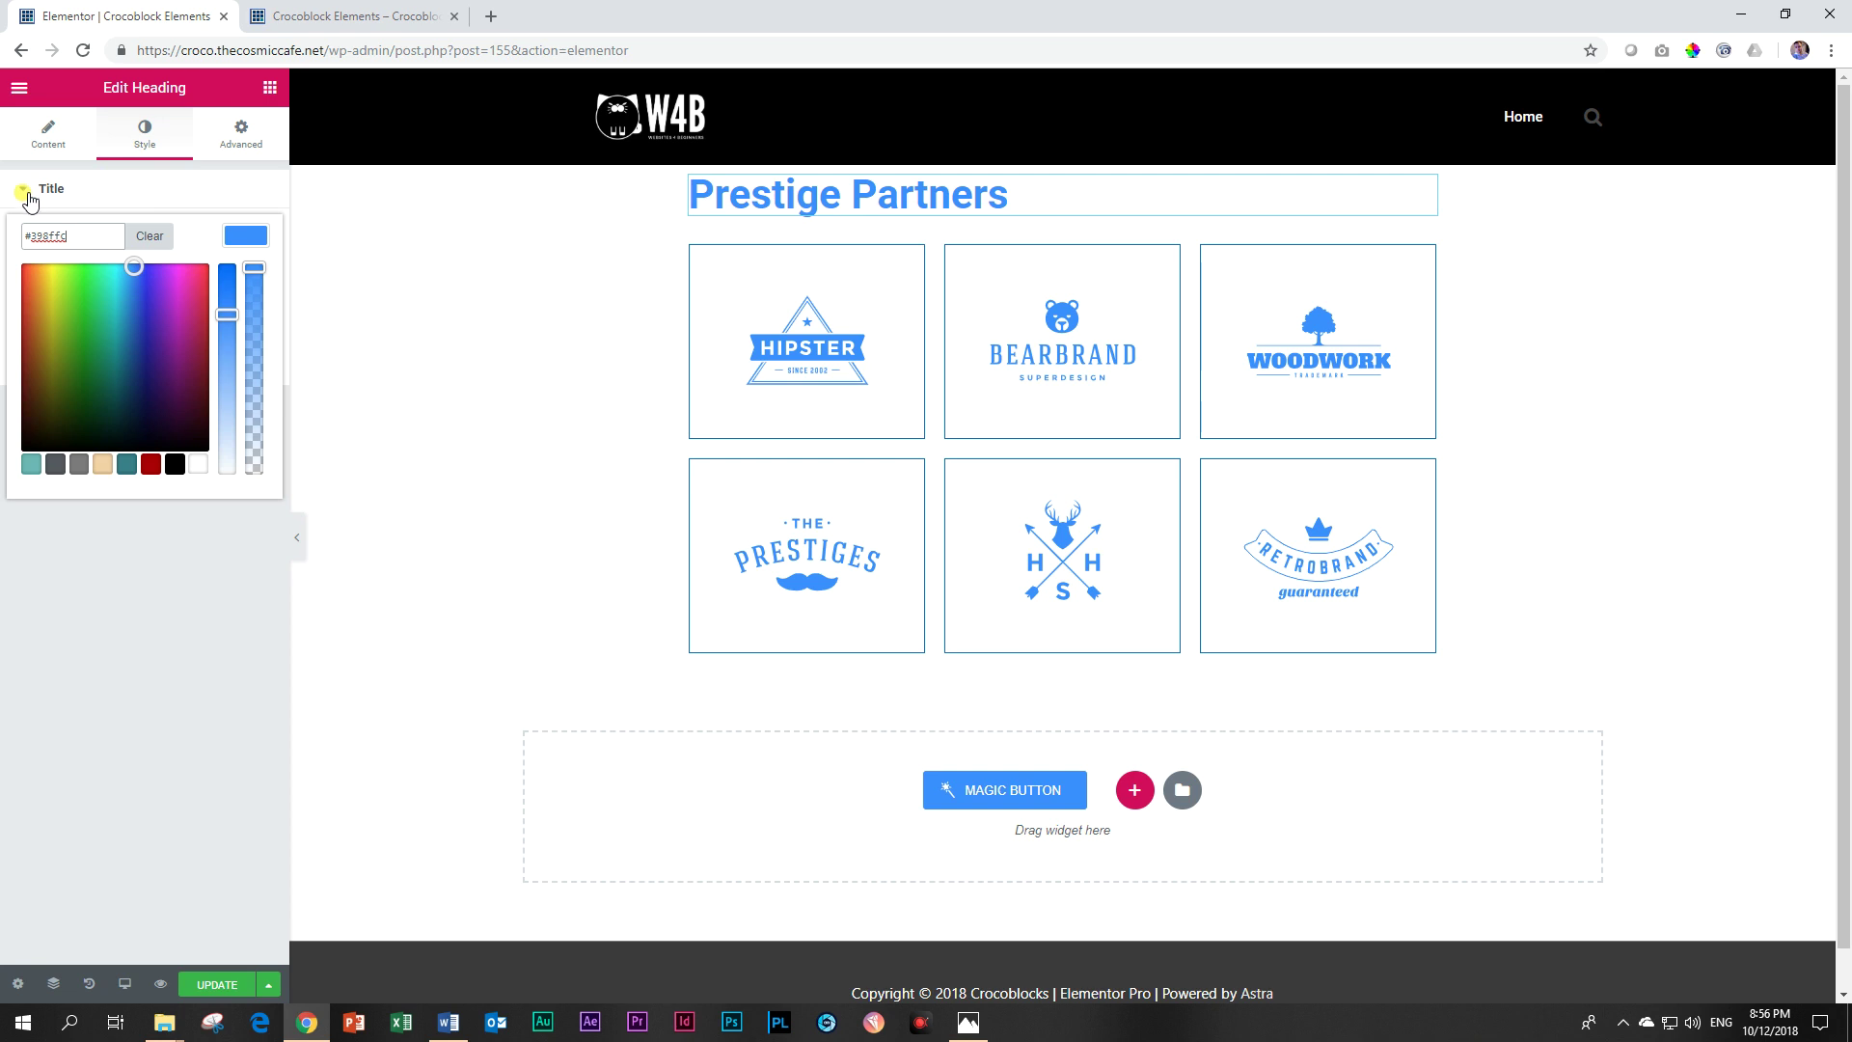
pyautogui.click(29, 199)
pyautogui.click(29, 199)
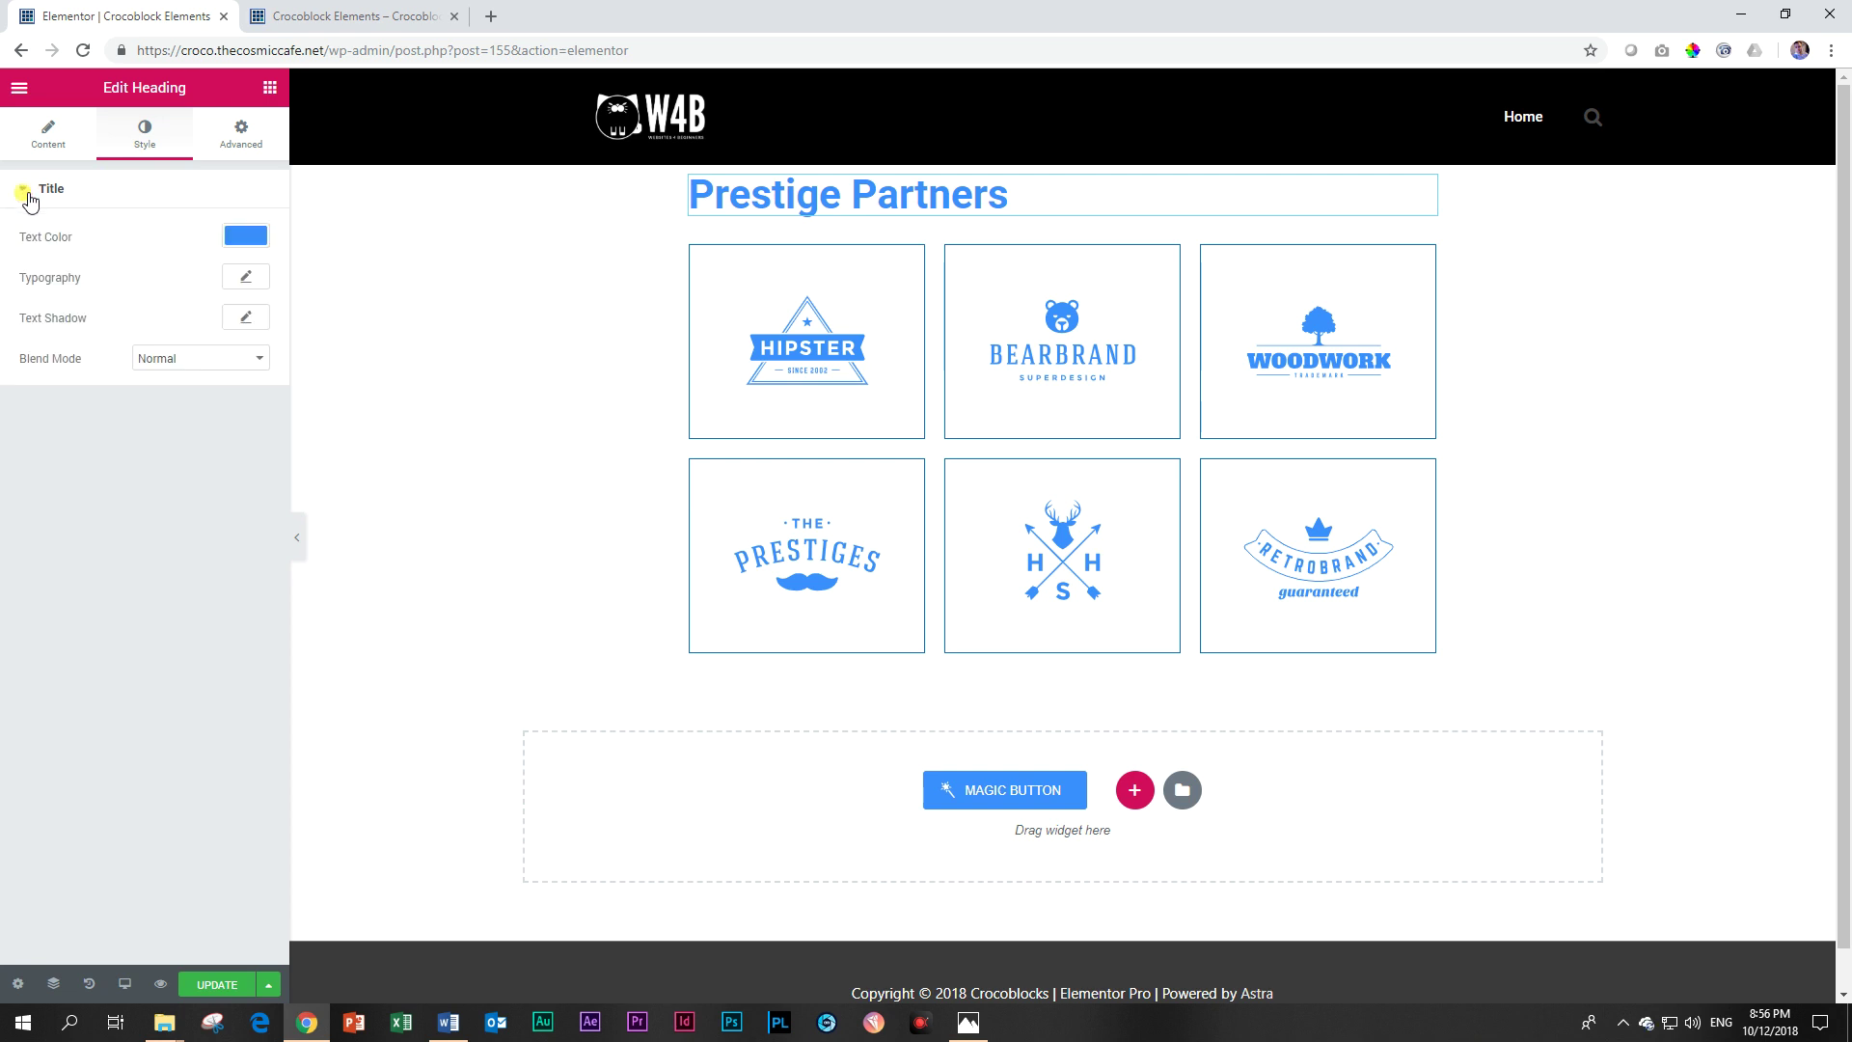
# Set the heading's typography font family to Alegreya, trying Alef first.
pyautogui.click(248, 279)
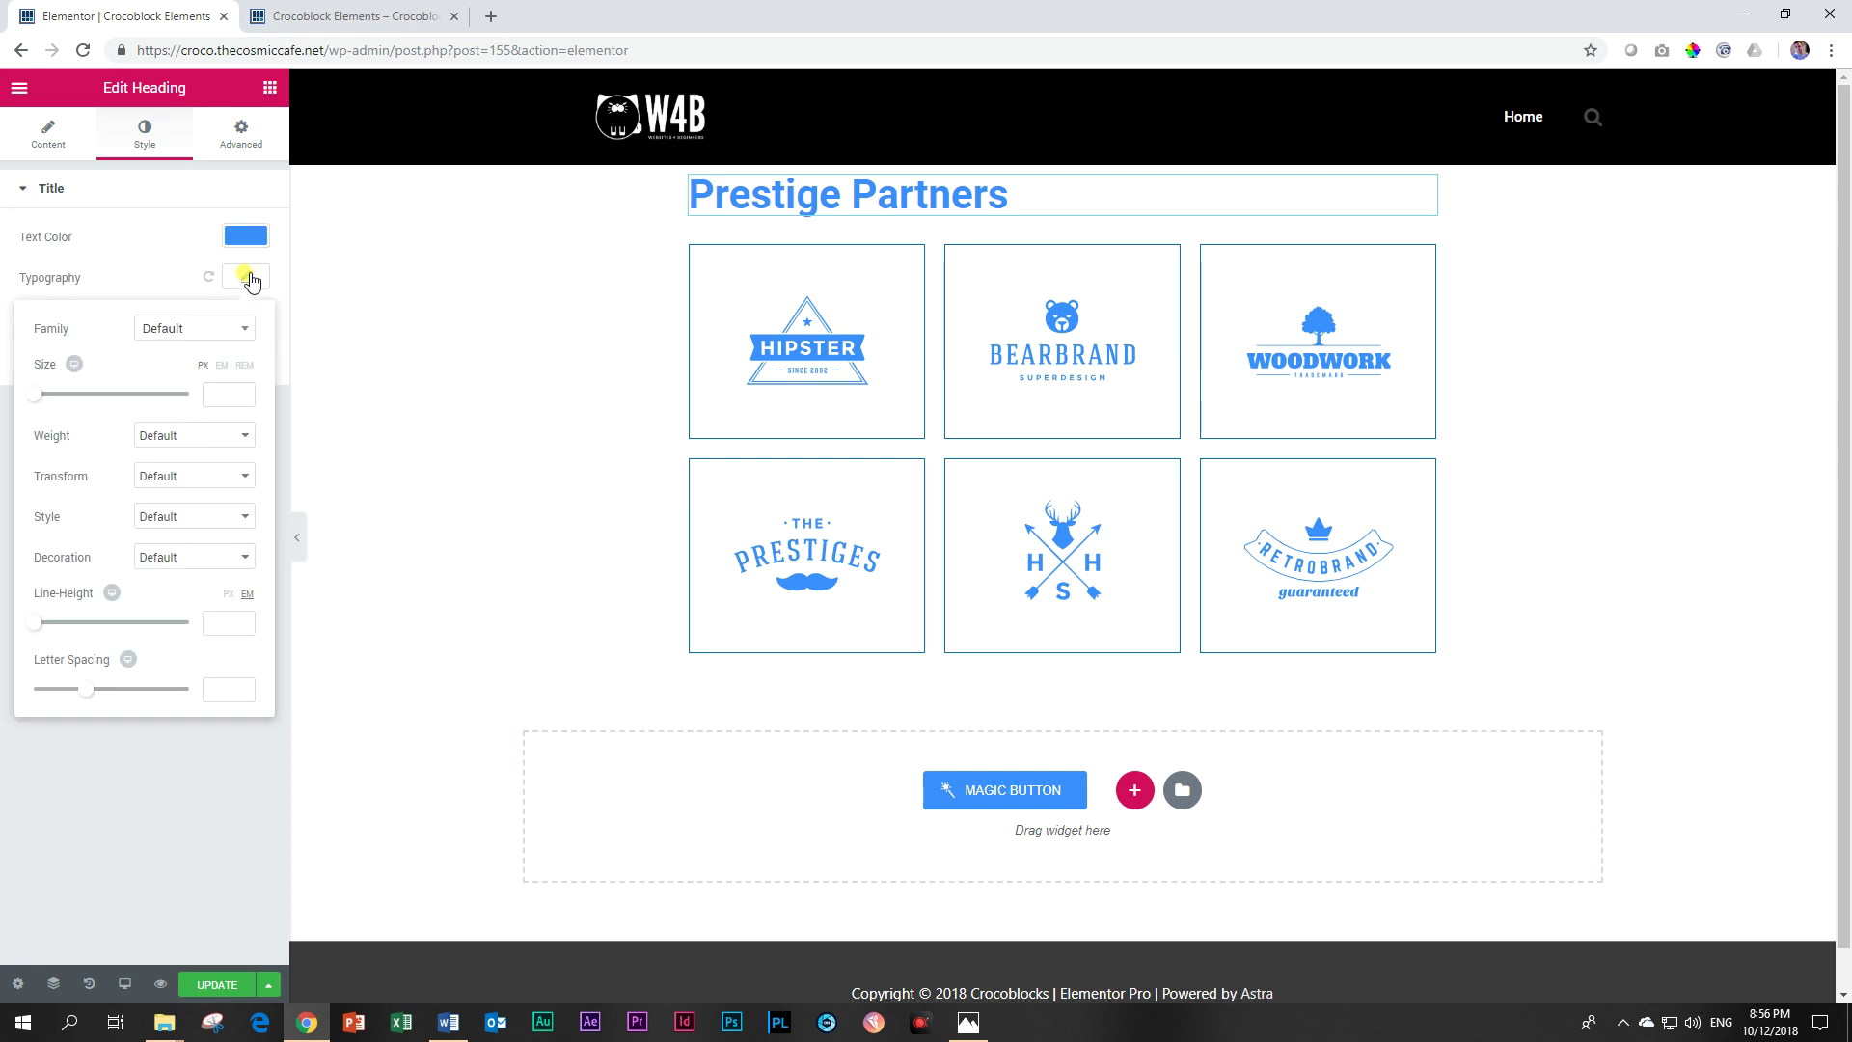
pyautogui.click(244, 337)
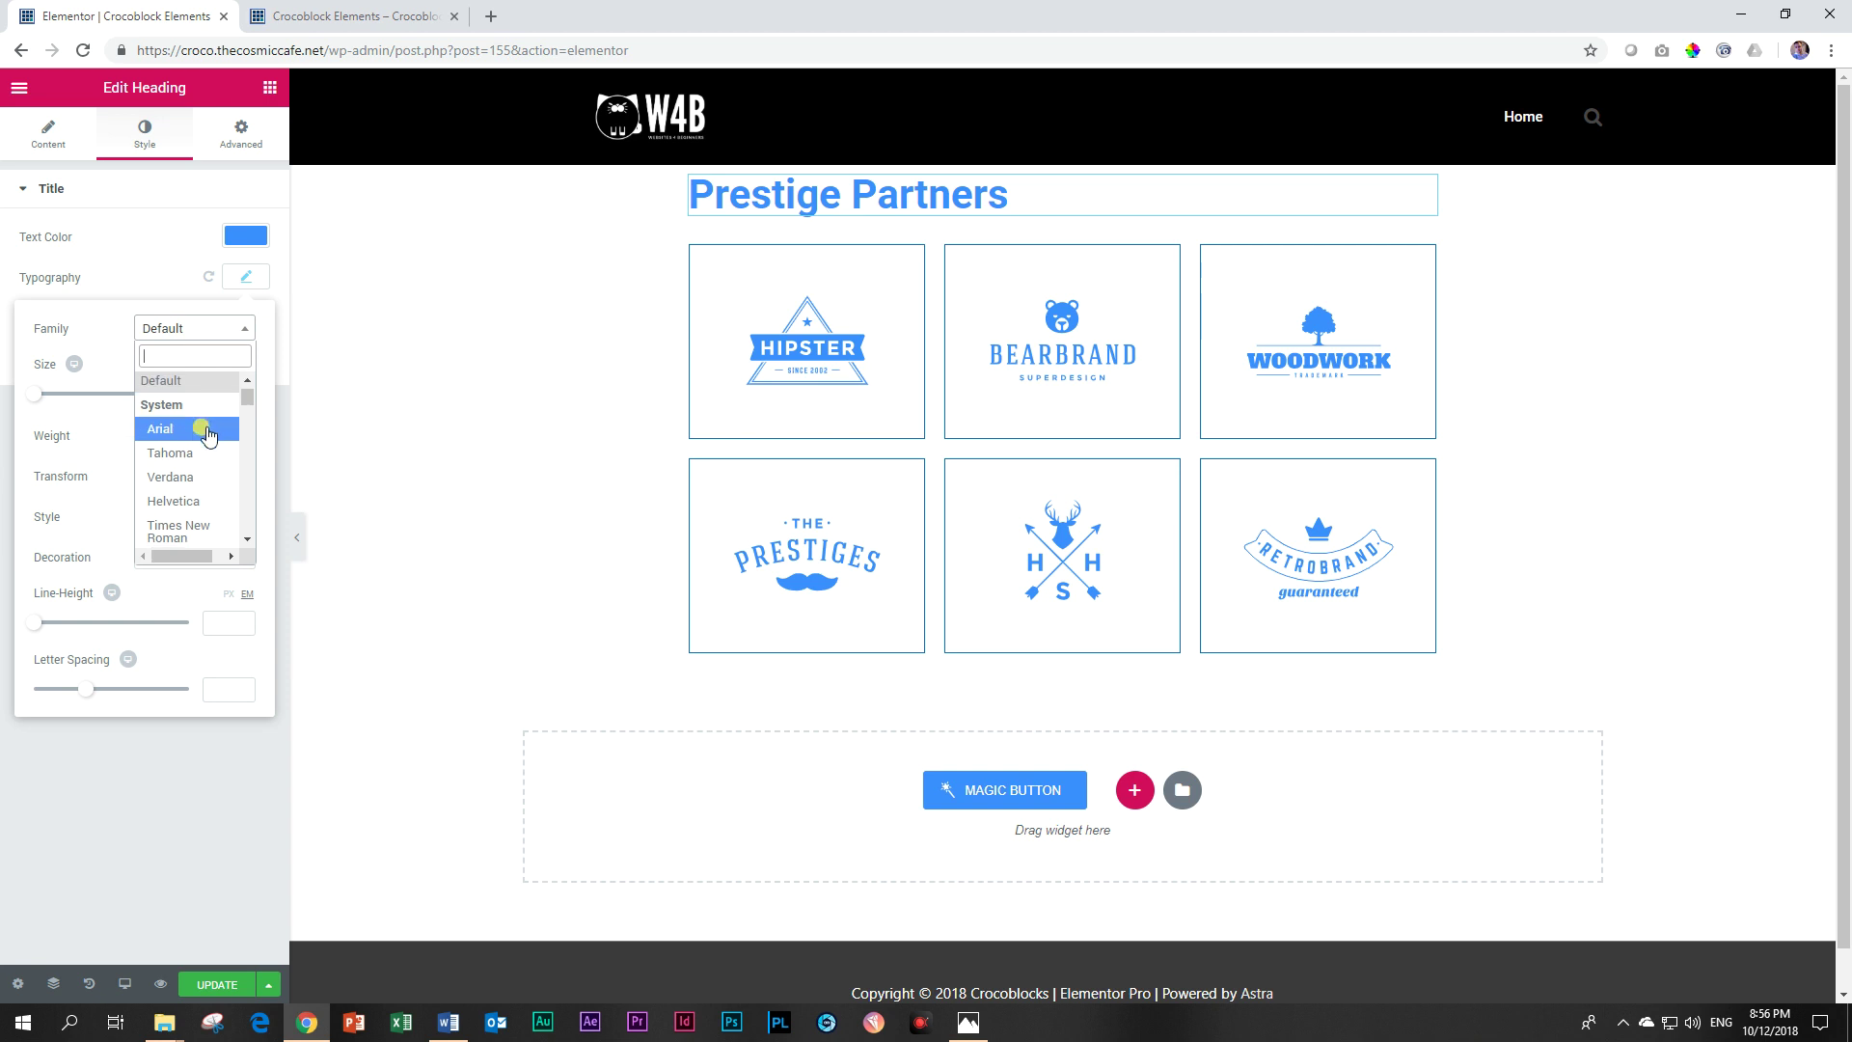
pyautogui.scroll(-5, 206, 429)
pyautogui.click(183, 484)
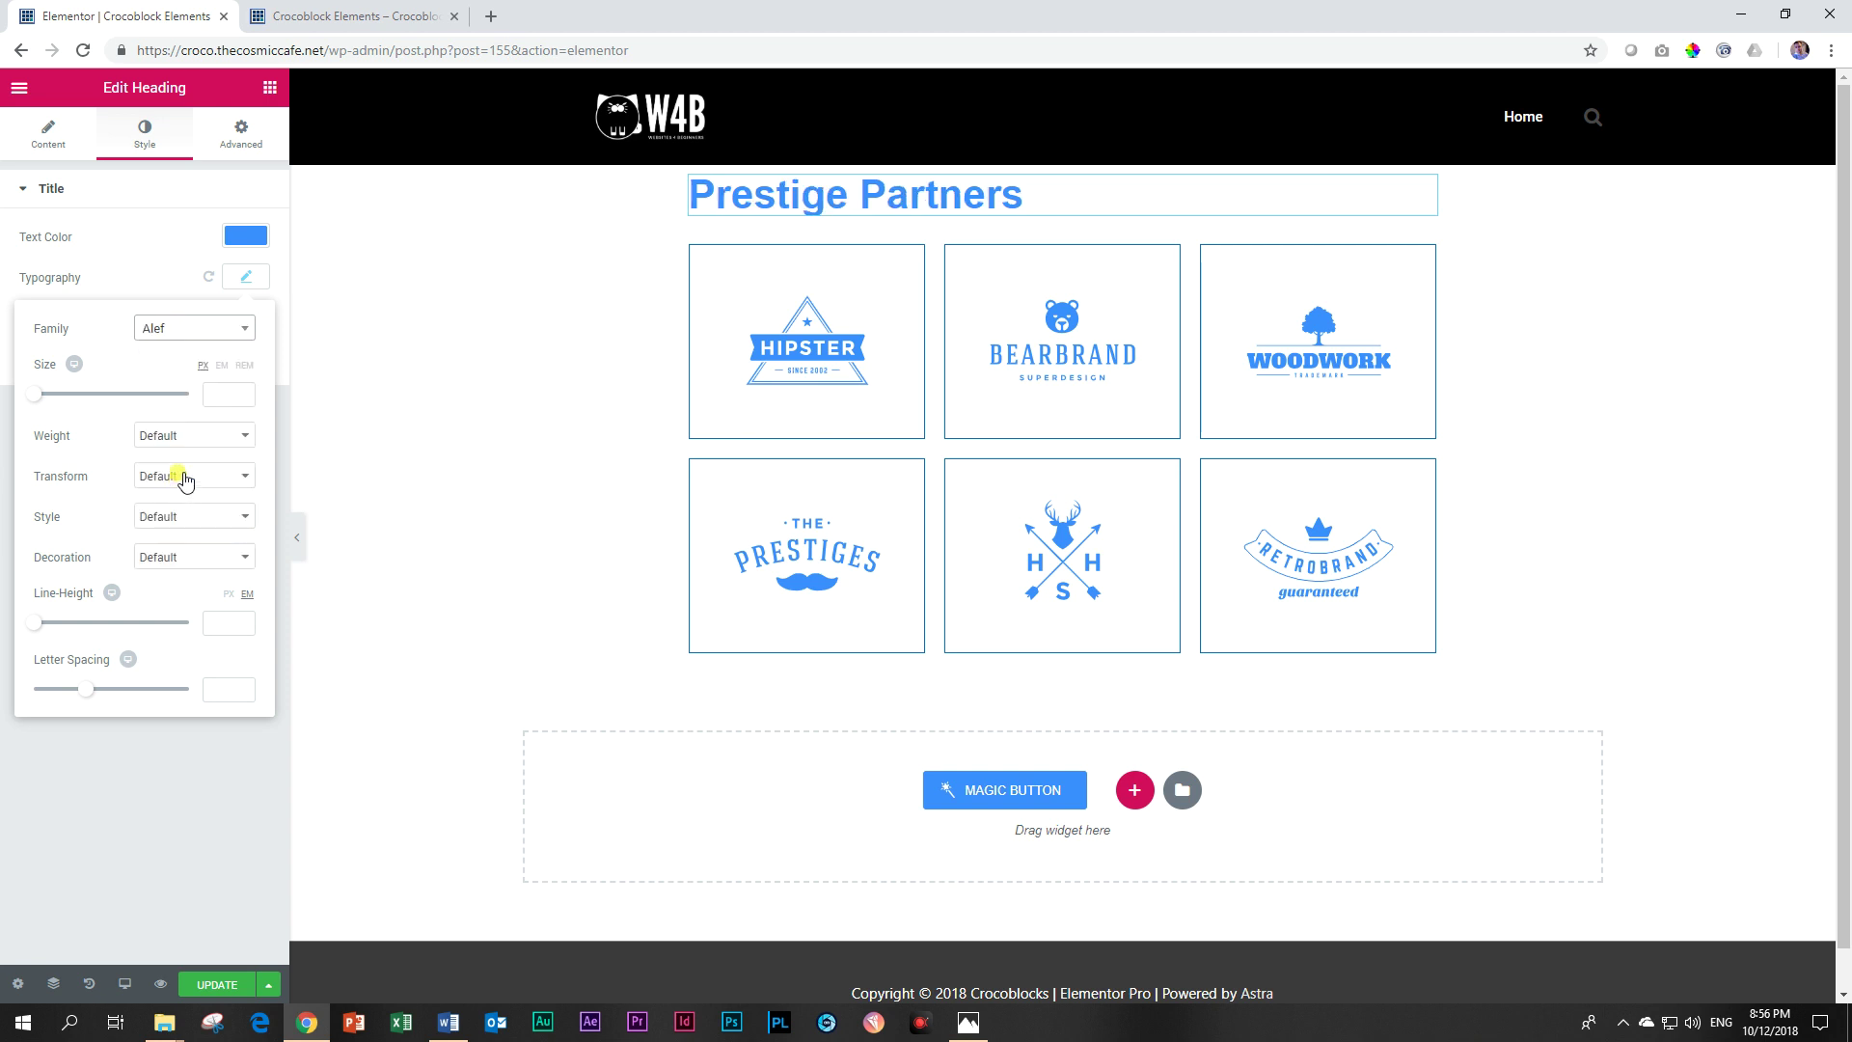
pyautogui.click(236, 333)
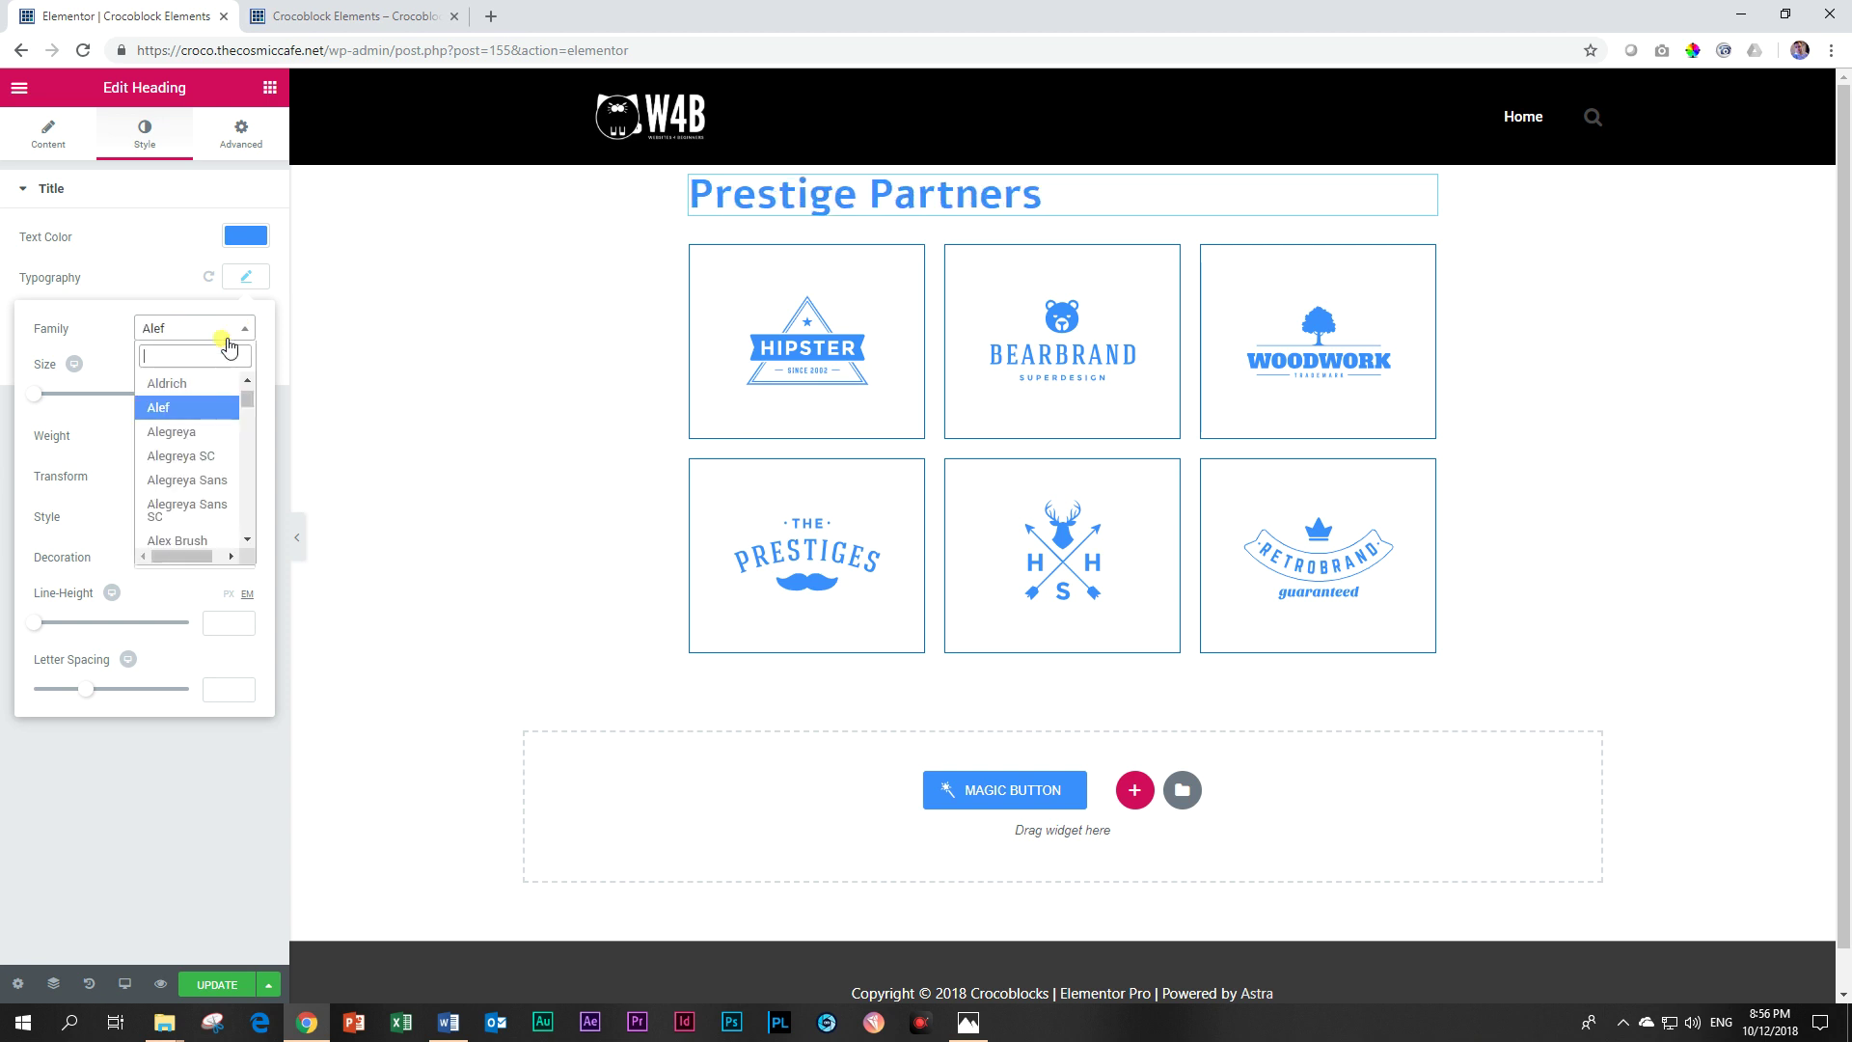
pyautogui.click(200, 433)
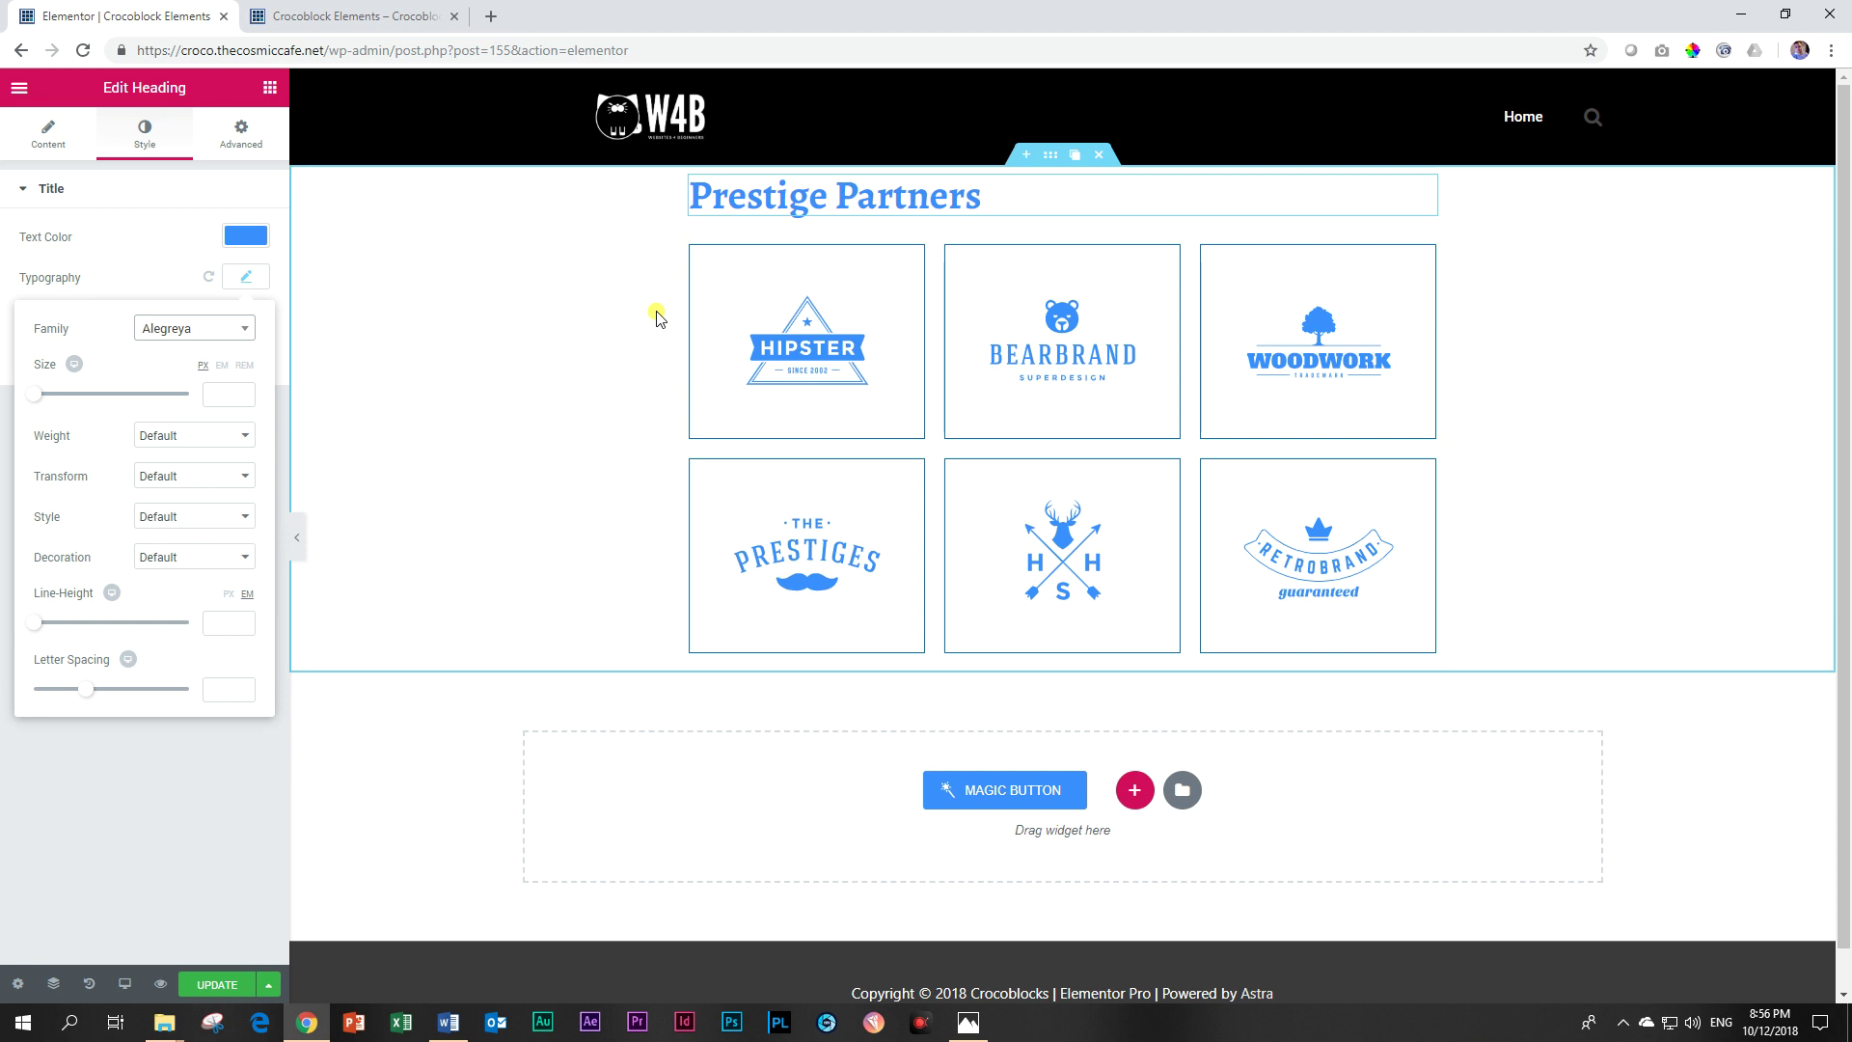
# Center-align the "Prestige Partners" heading above the brand logos.
pyautogui.click(246, 278)
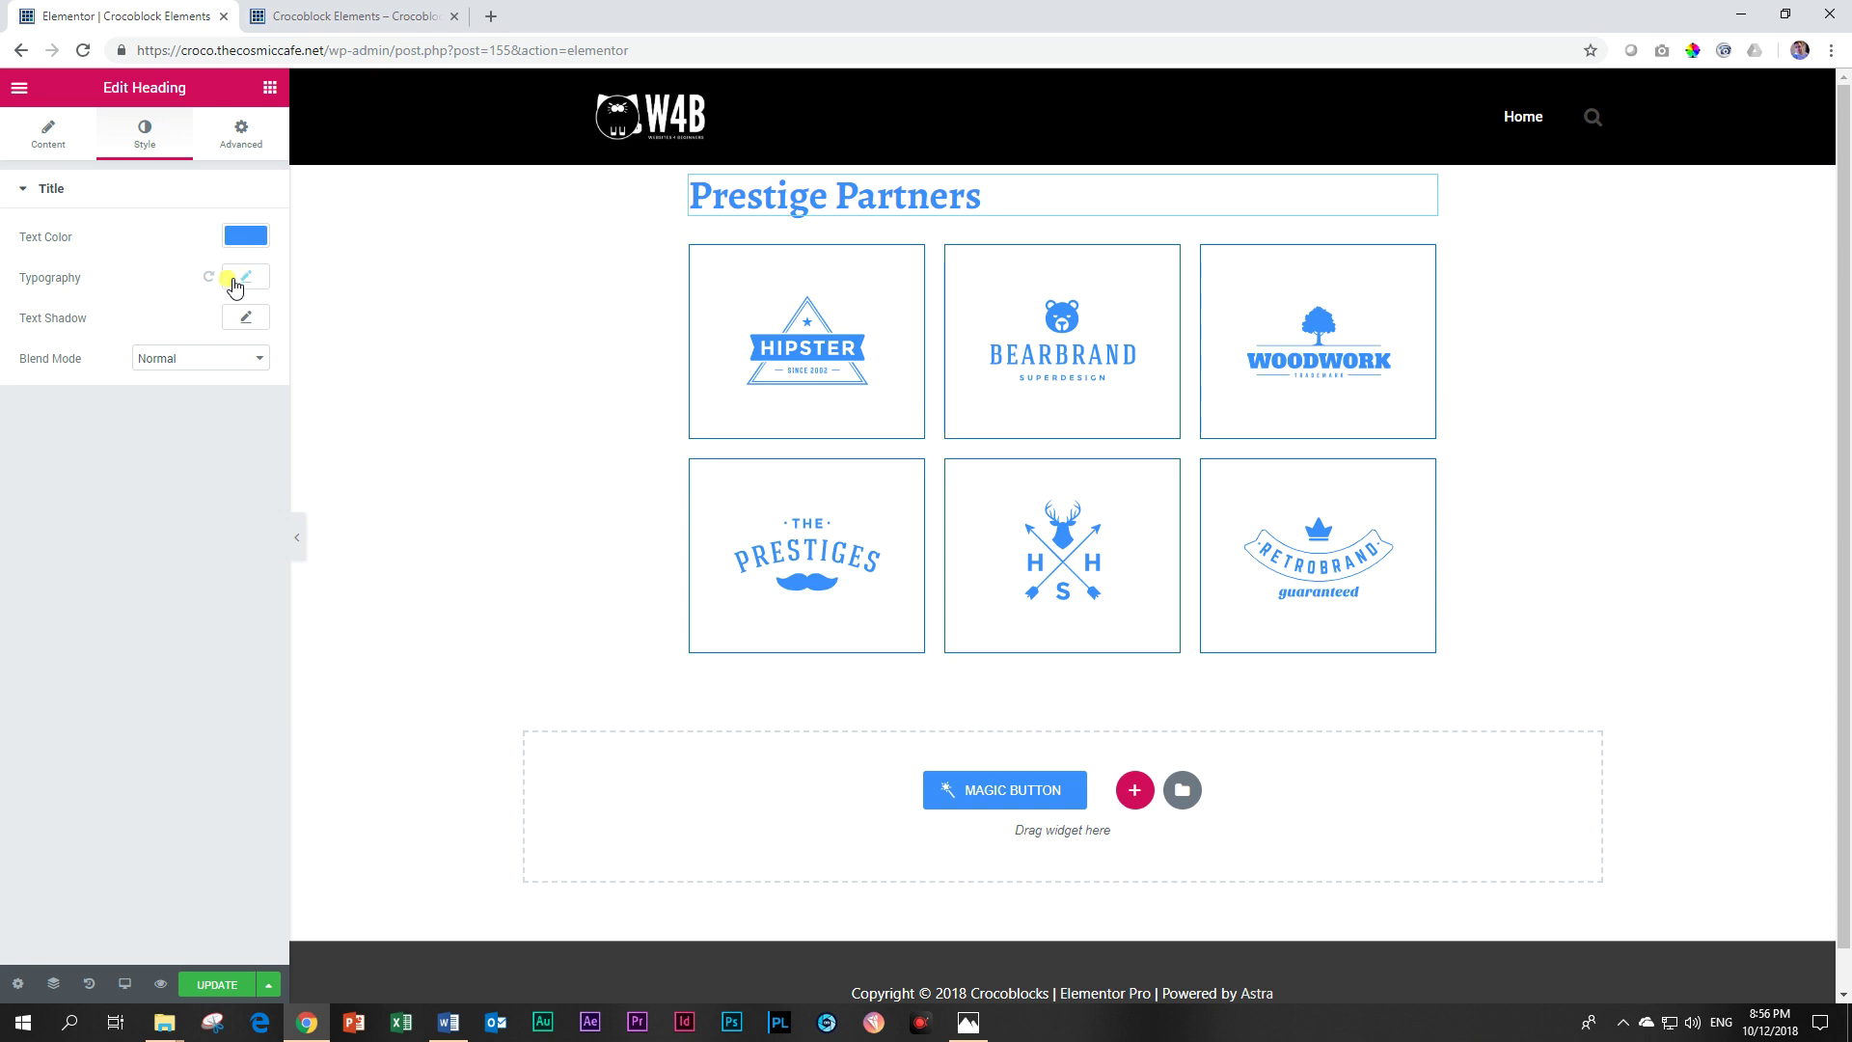
pyautogui.click(54, 140)
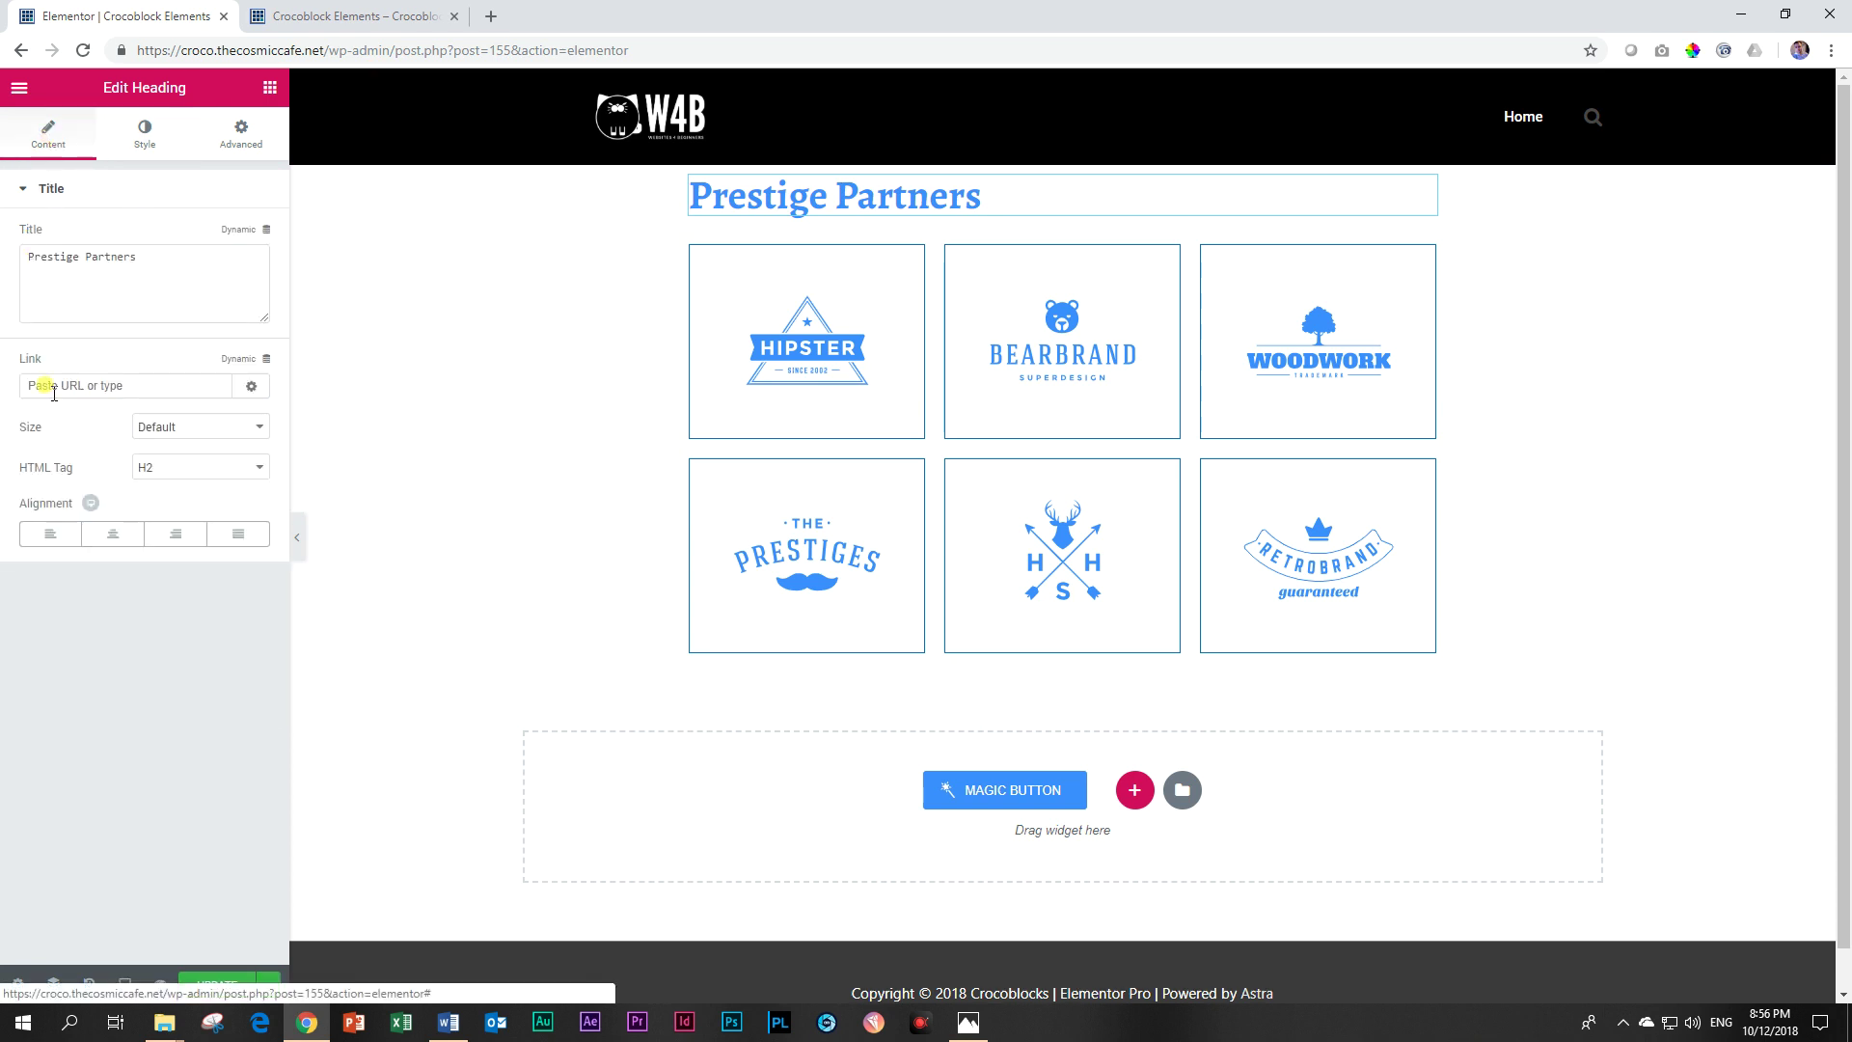
pyautogui.click(106, 533)
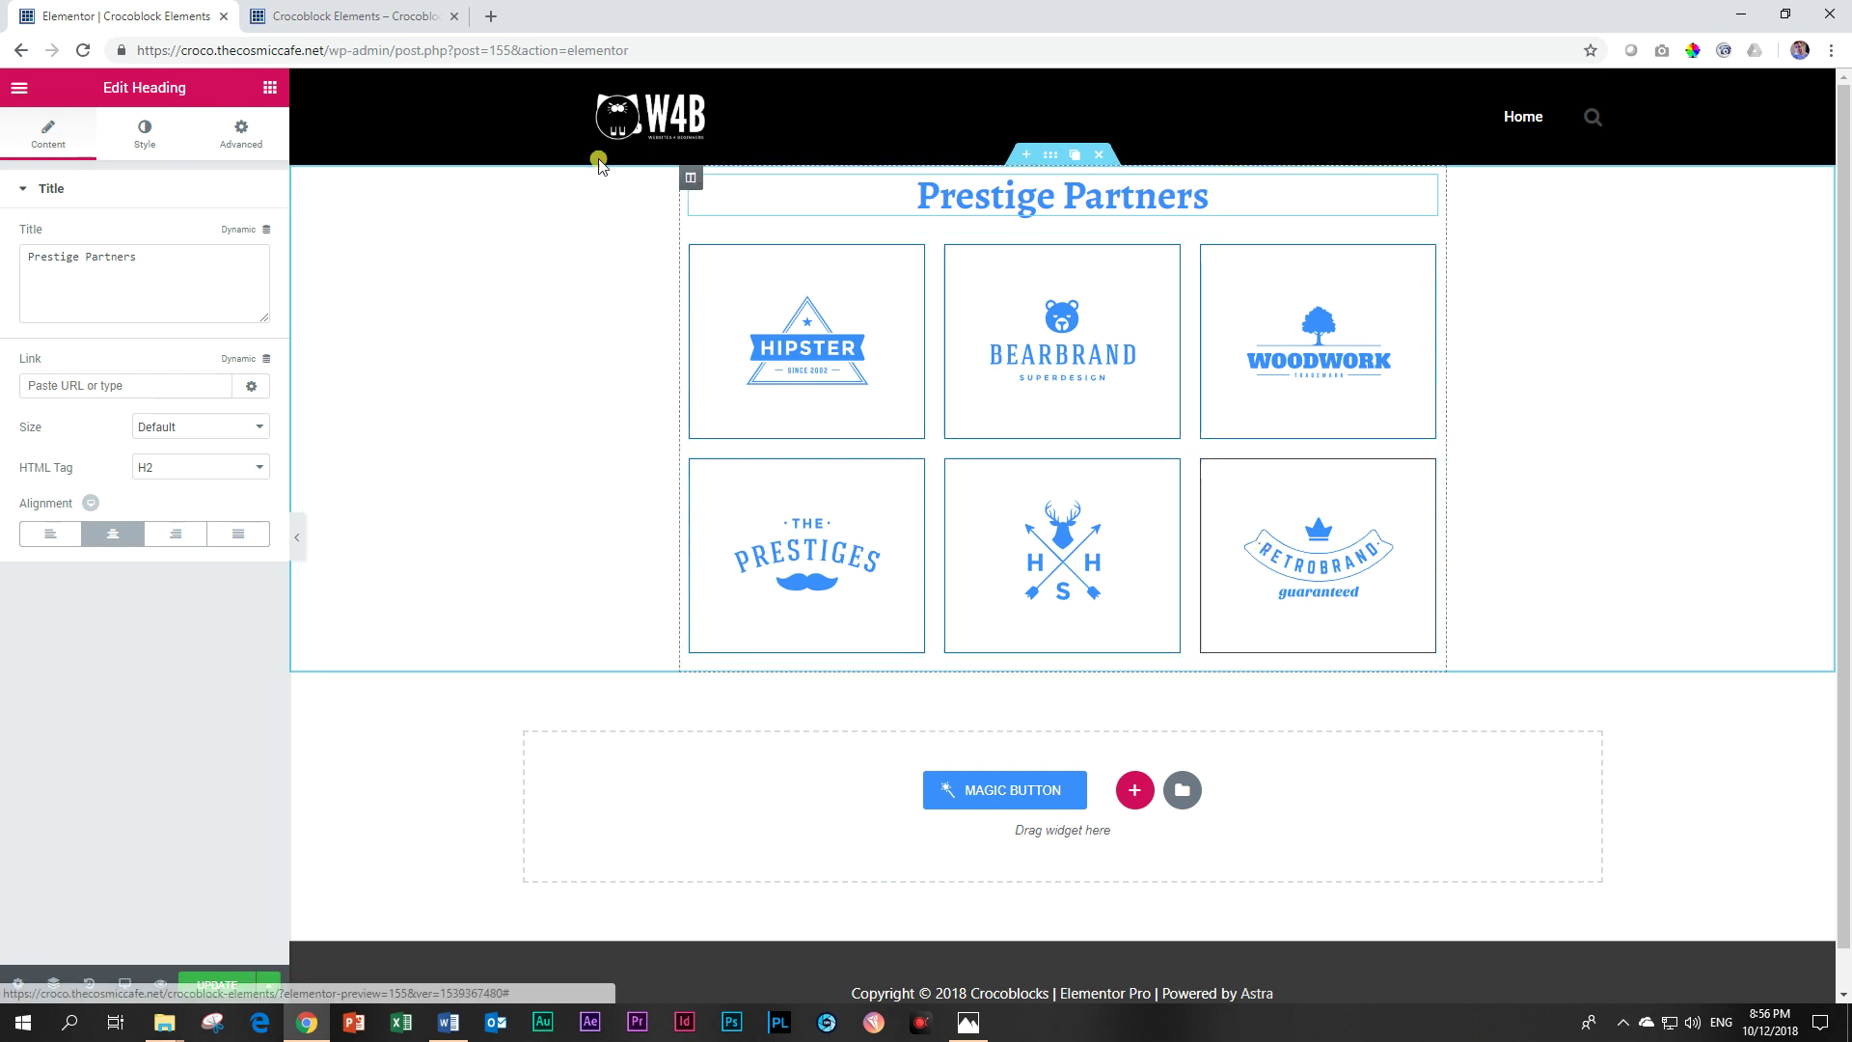
pyautogui.click(144, 135)
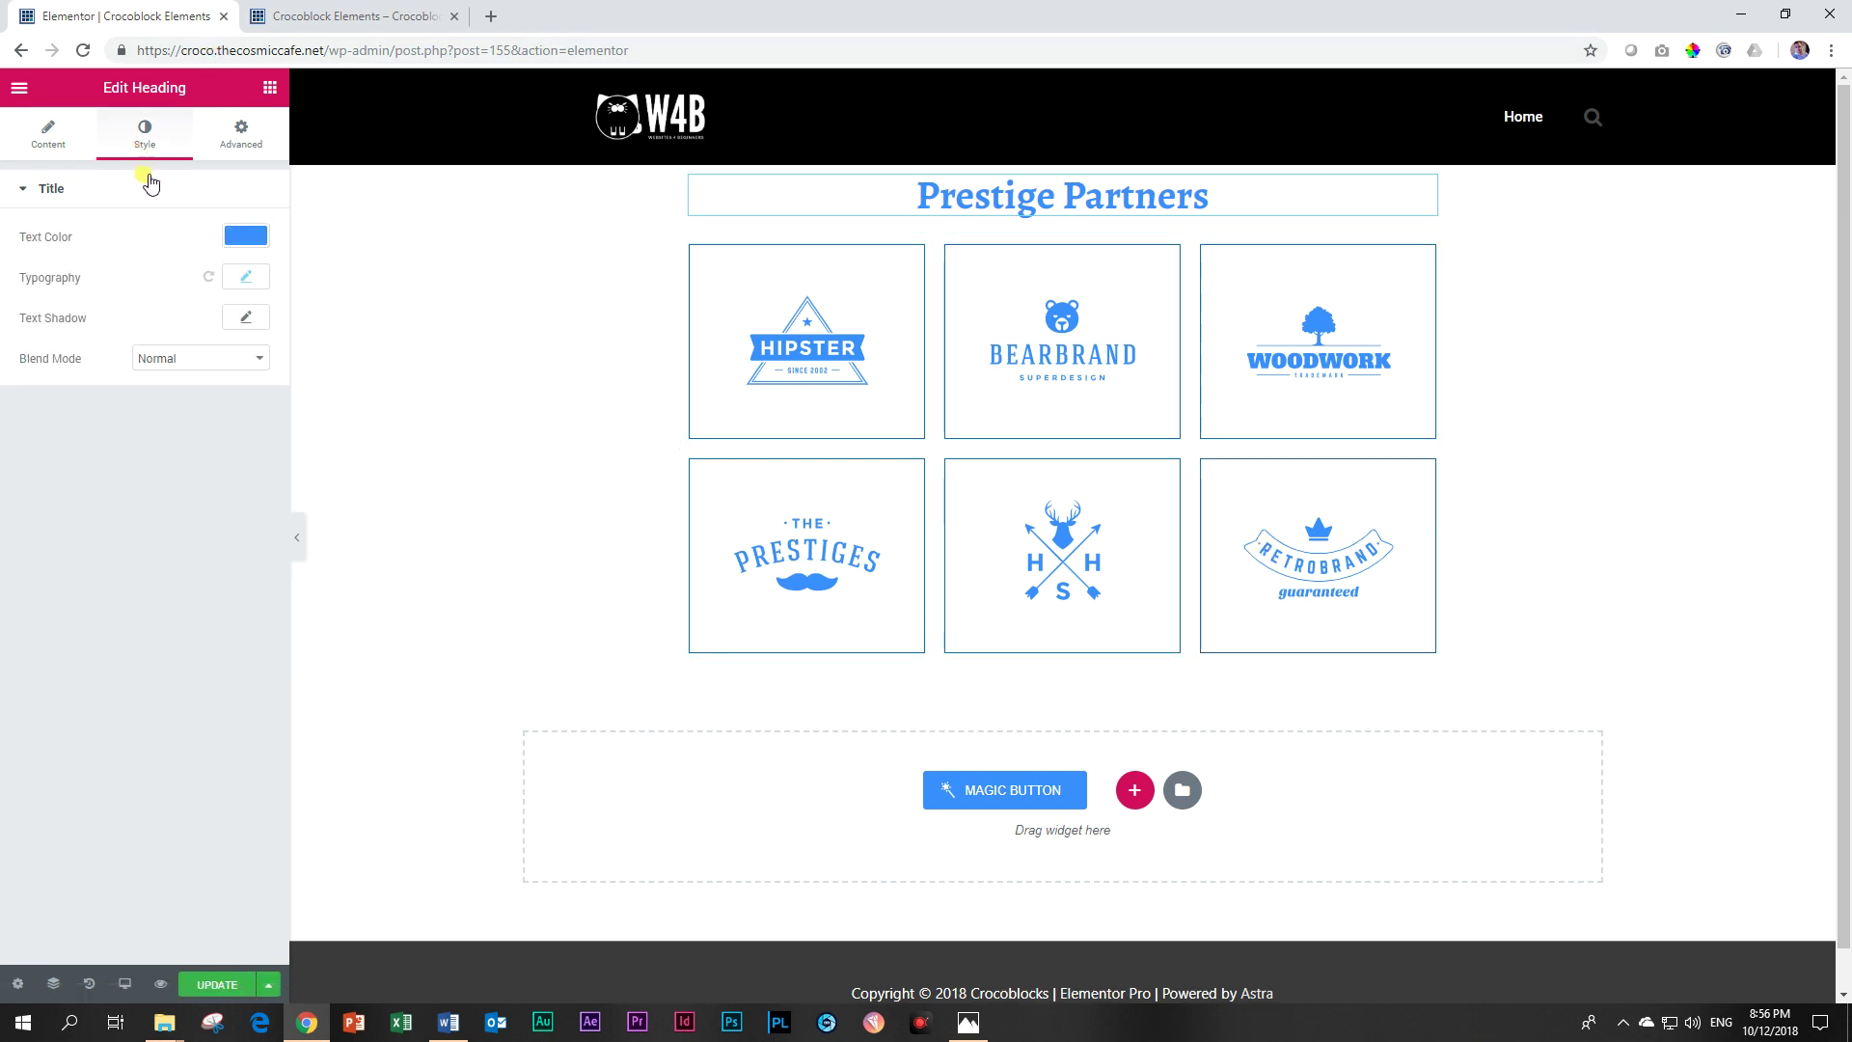
pyautogui.click(248, 279)
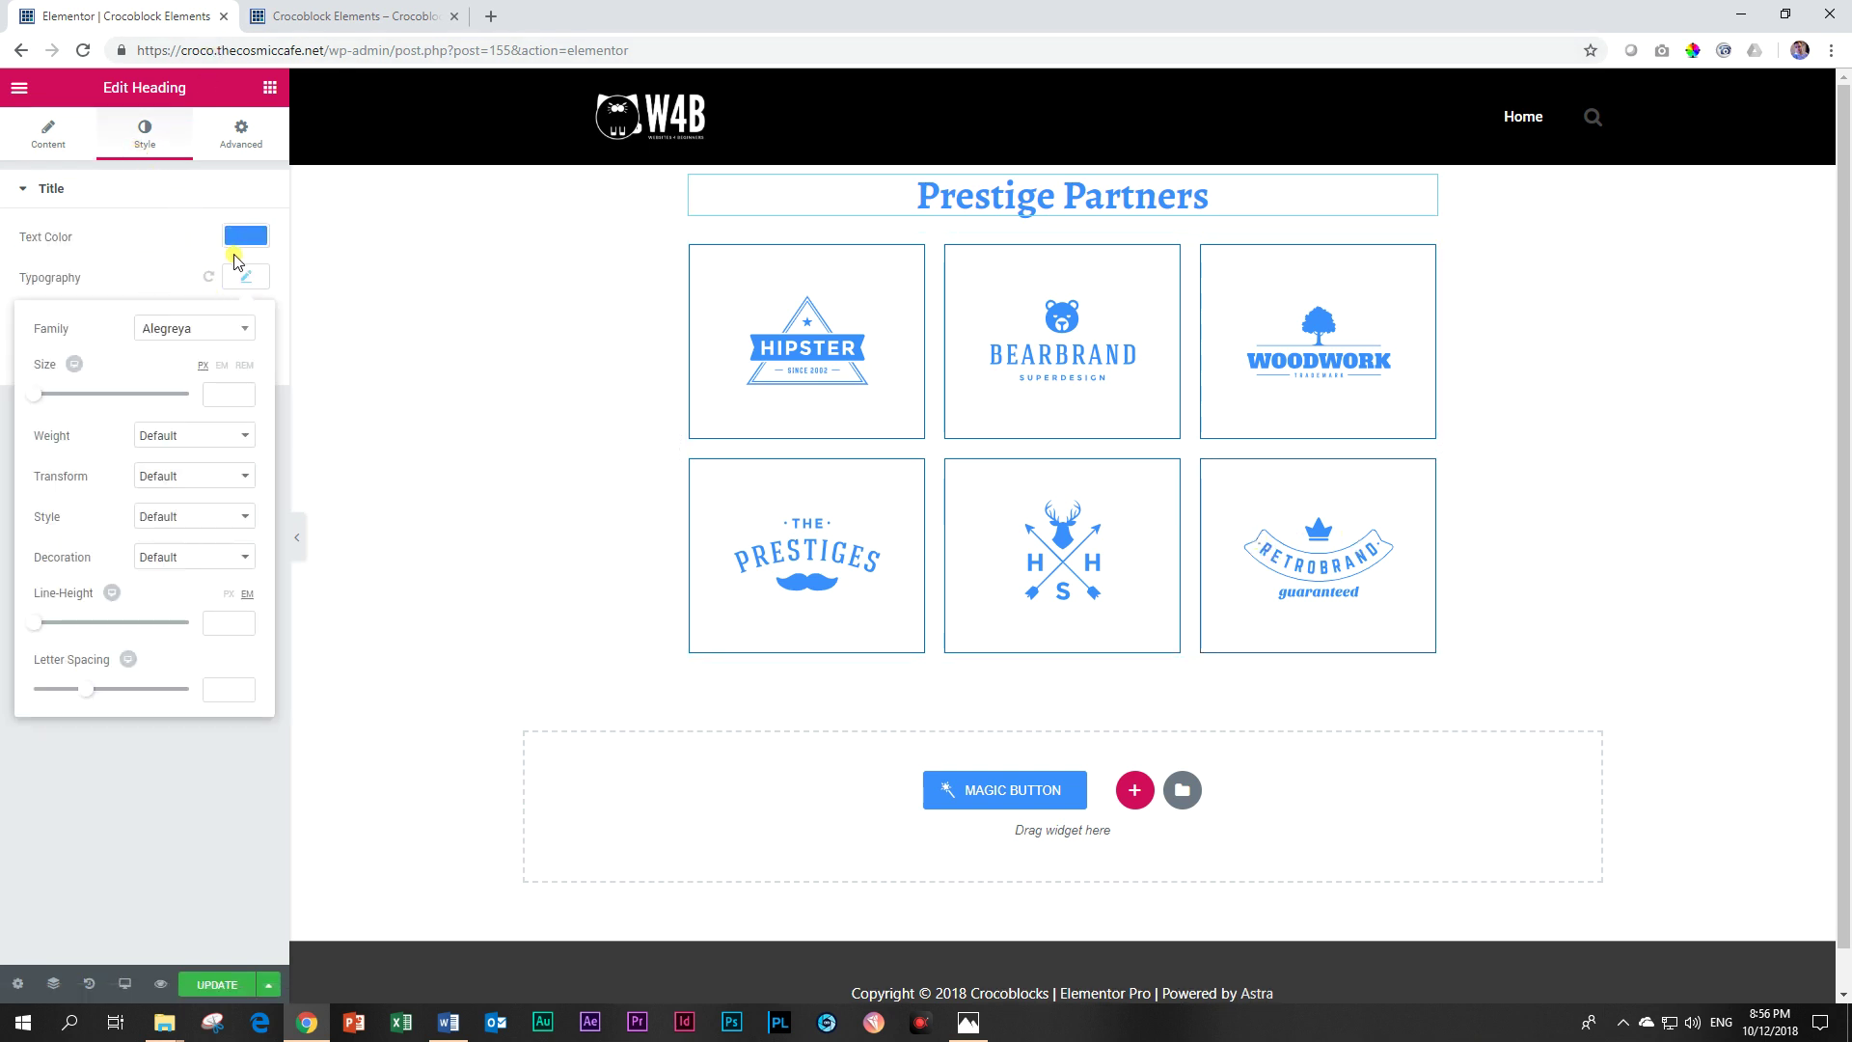
pyautogui.click(246, 278)
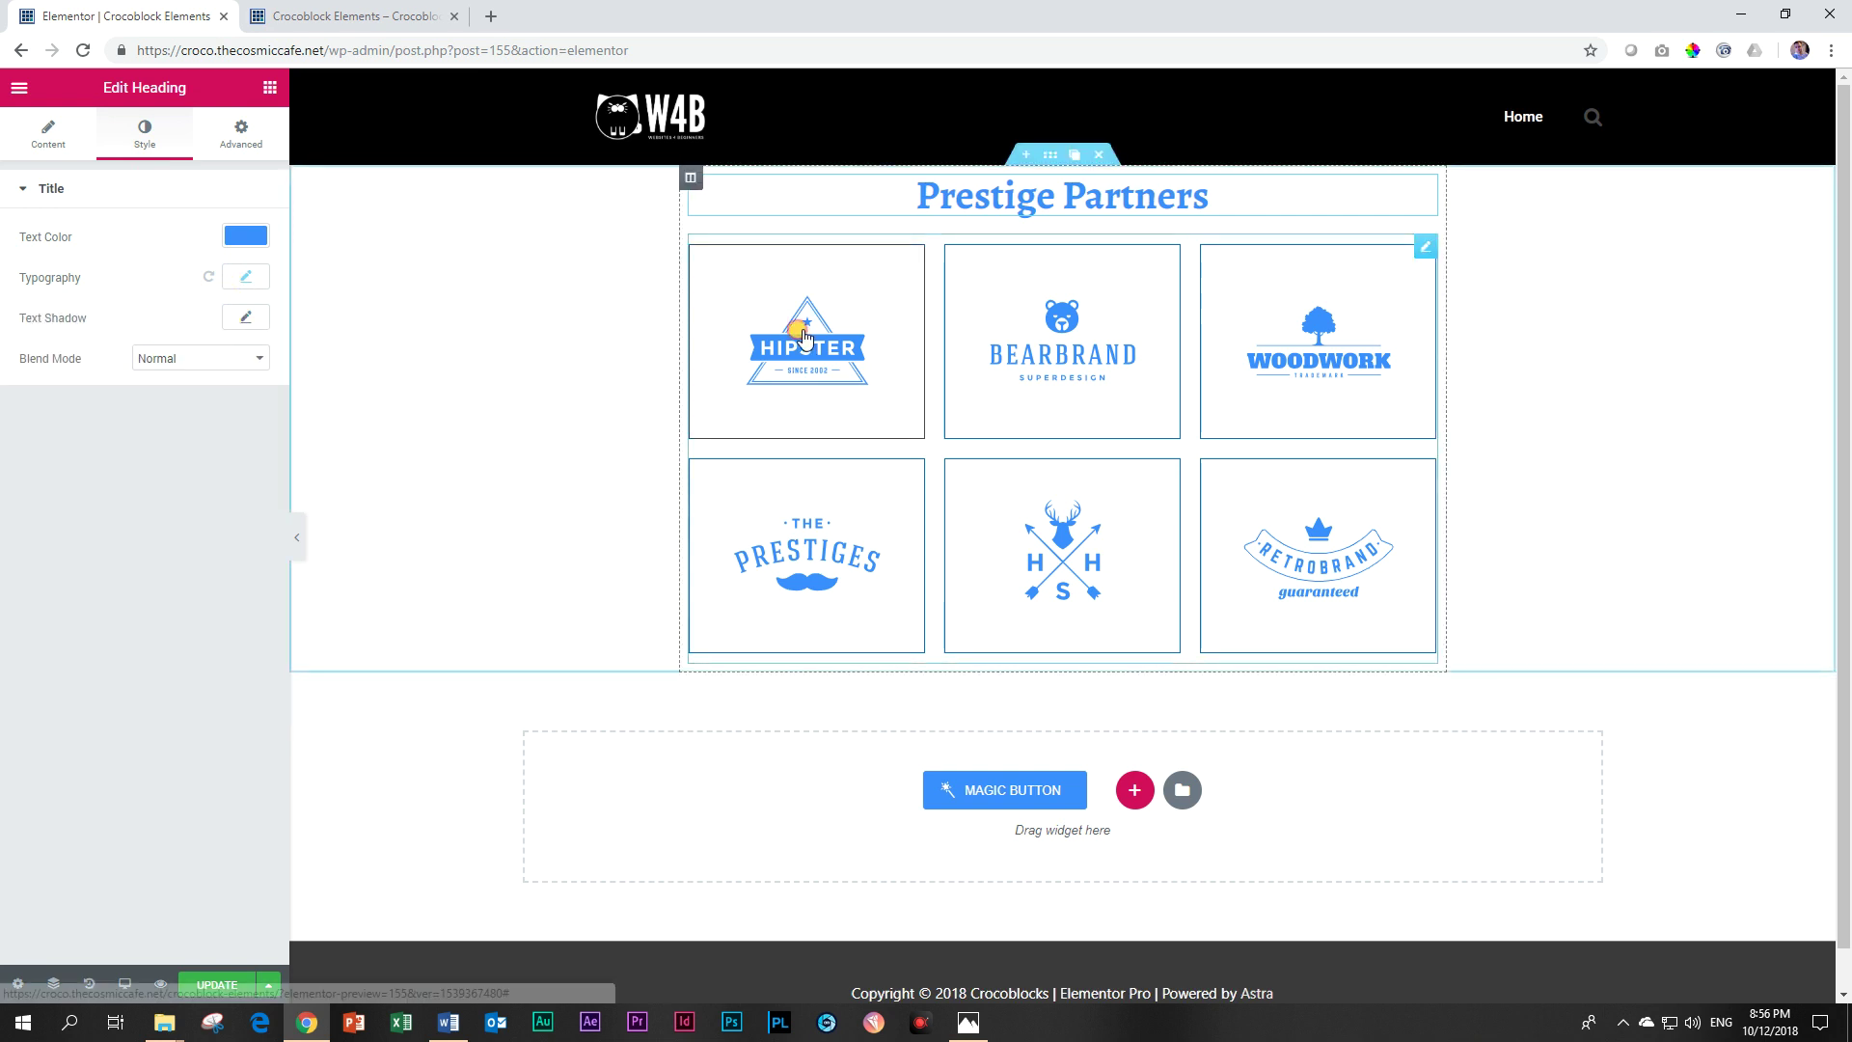
# Unlink the logo wrapper padding of the Brands widget and set its top and bottom values to 20 px.
pyautogui.click(774, 333)
pyautogui.click(143, 141)
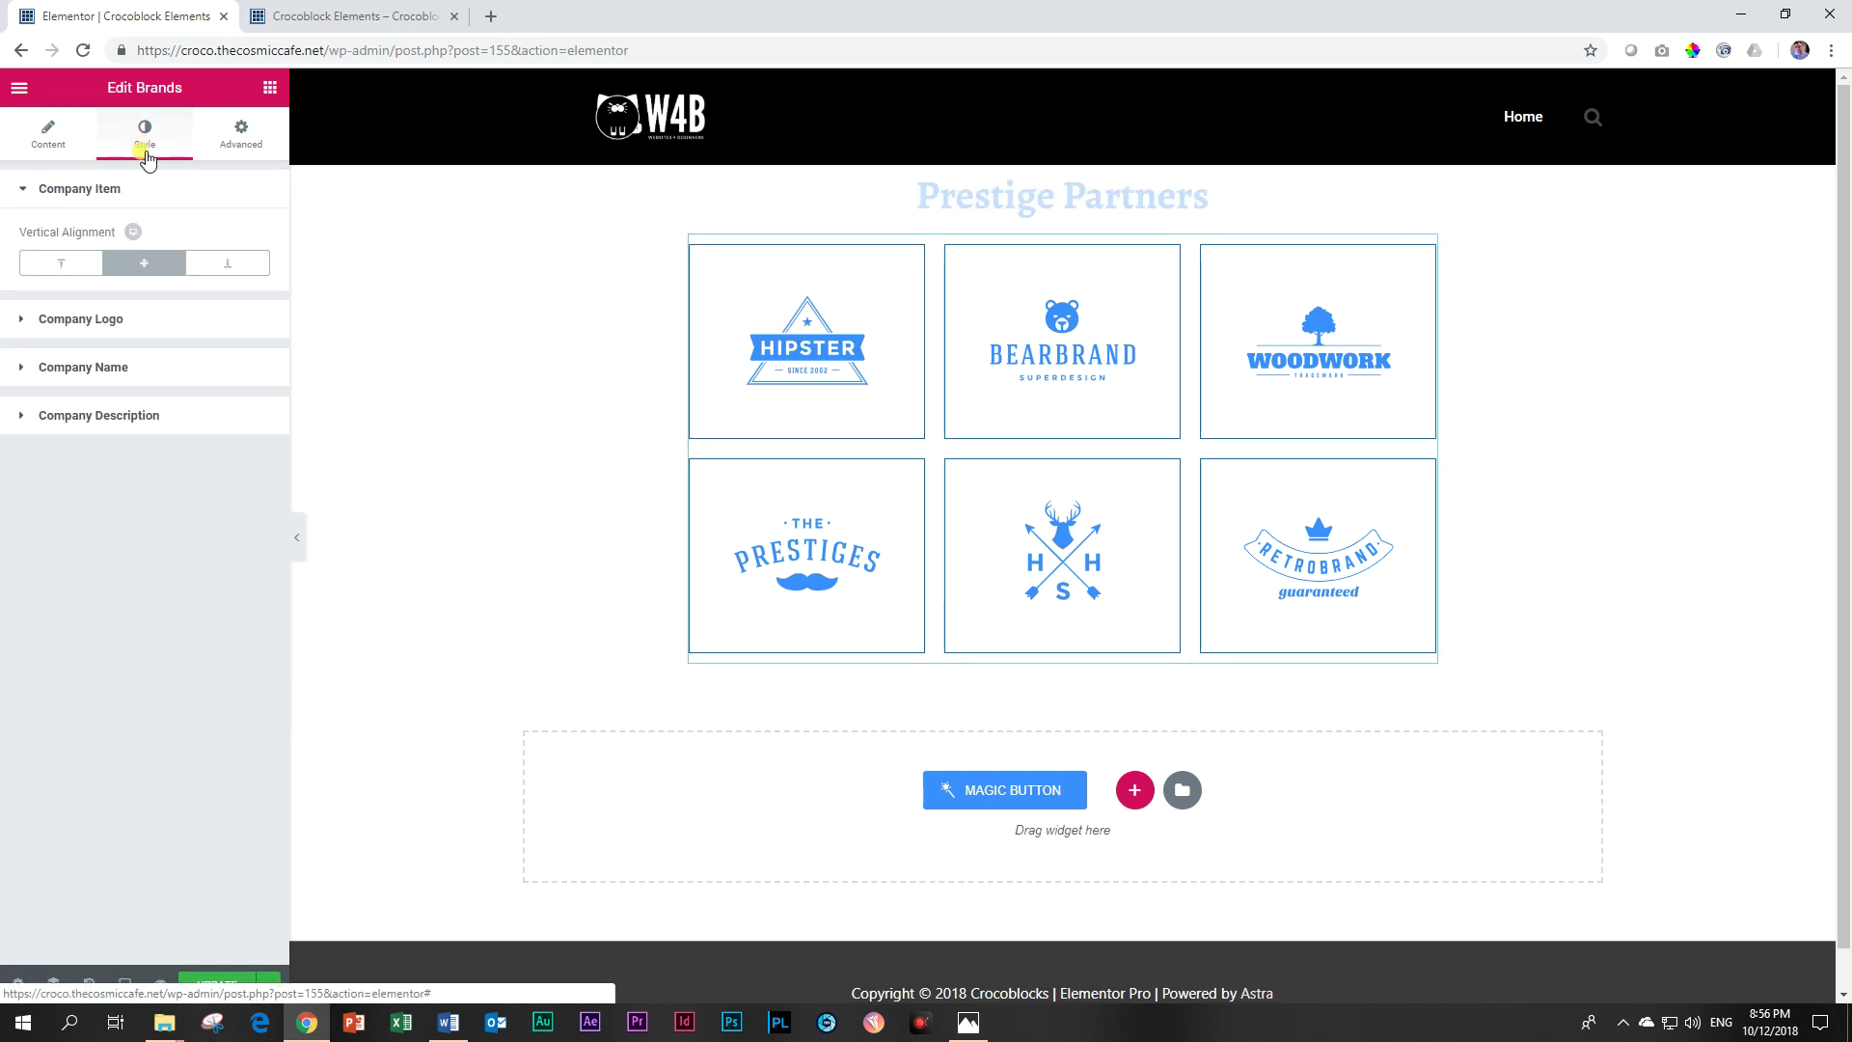
pyautogui.click(113, 328)
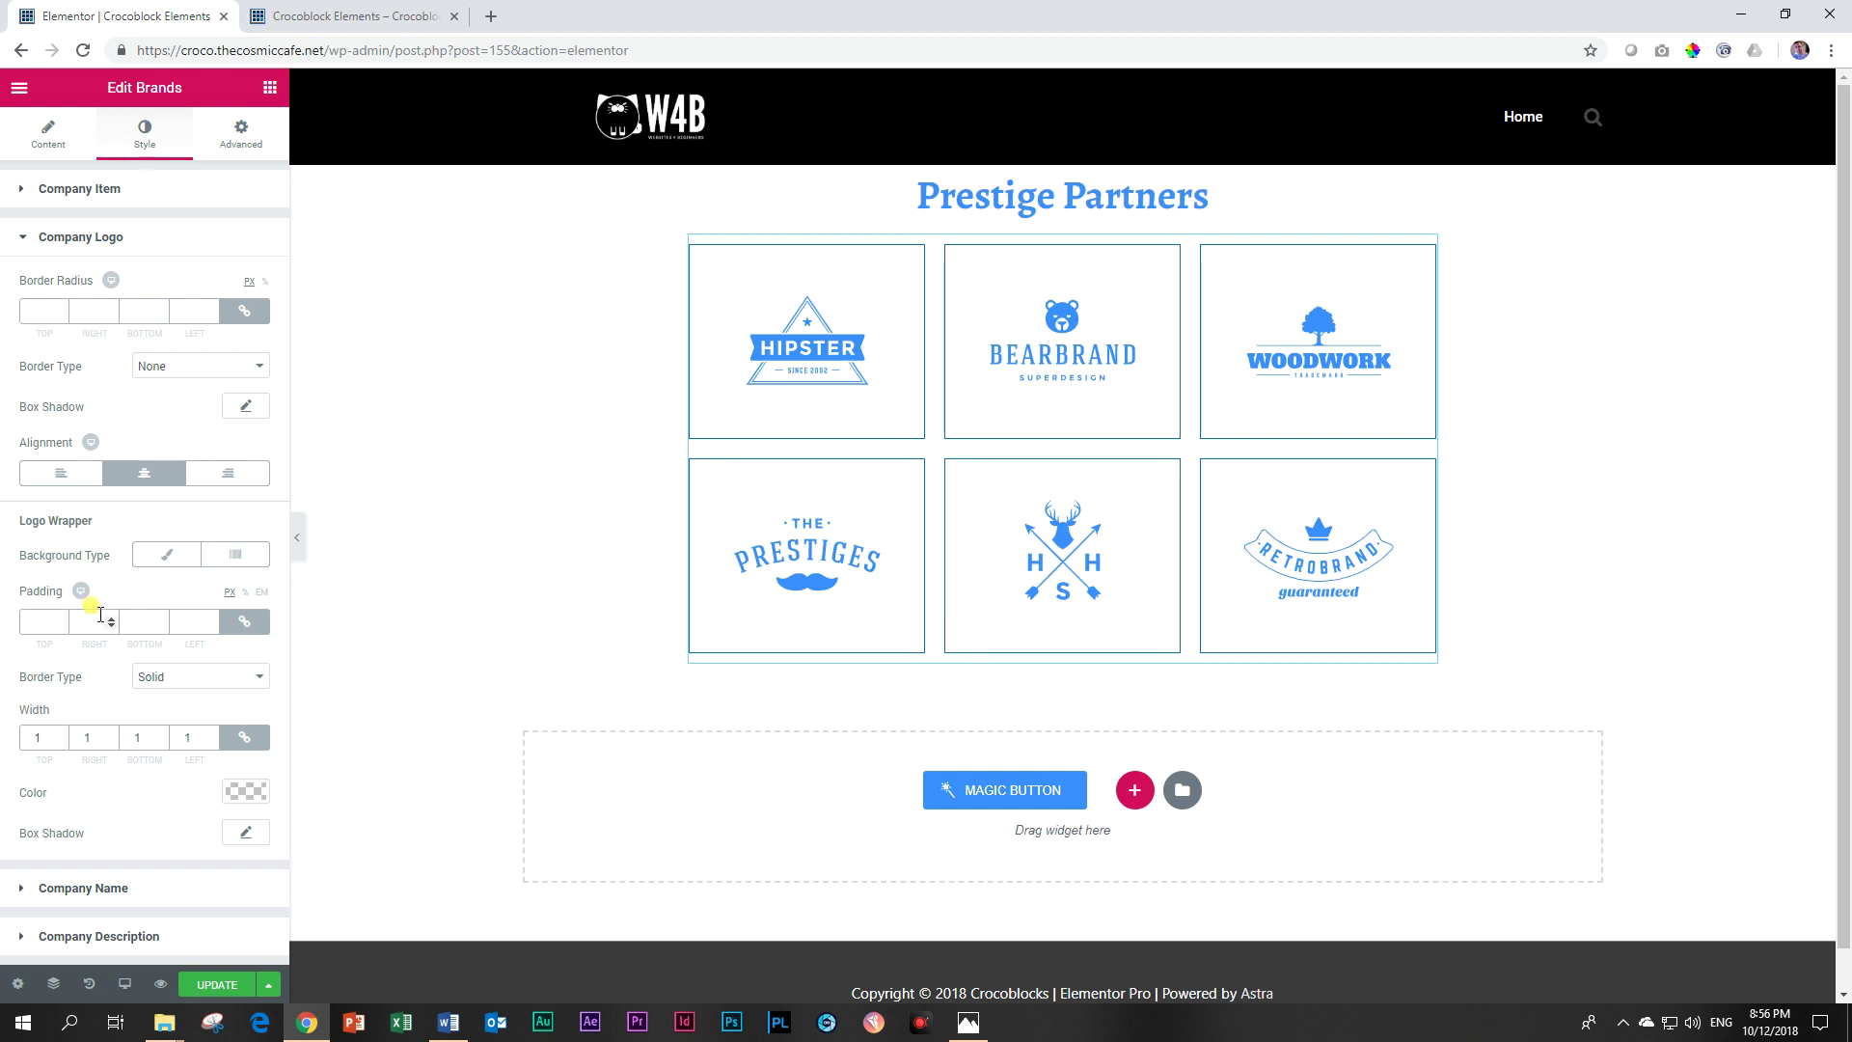
pyautogui.click(244, 621)
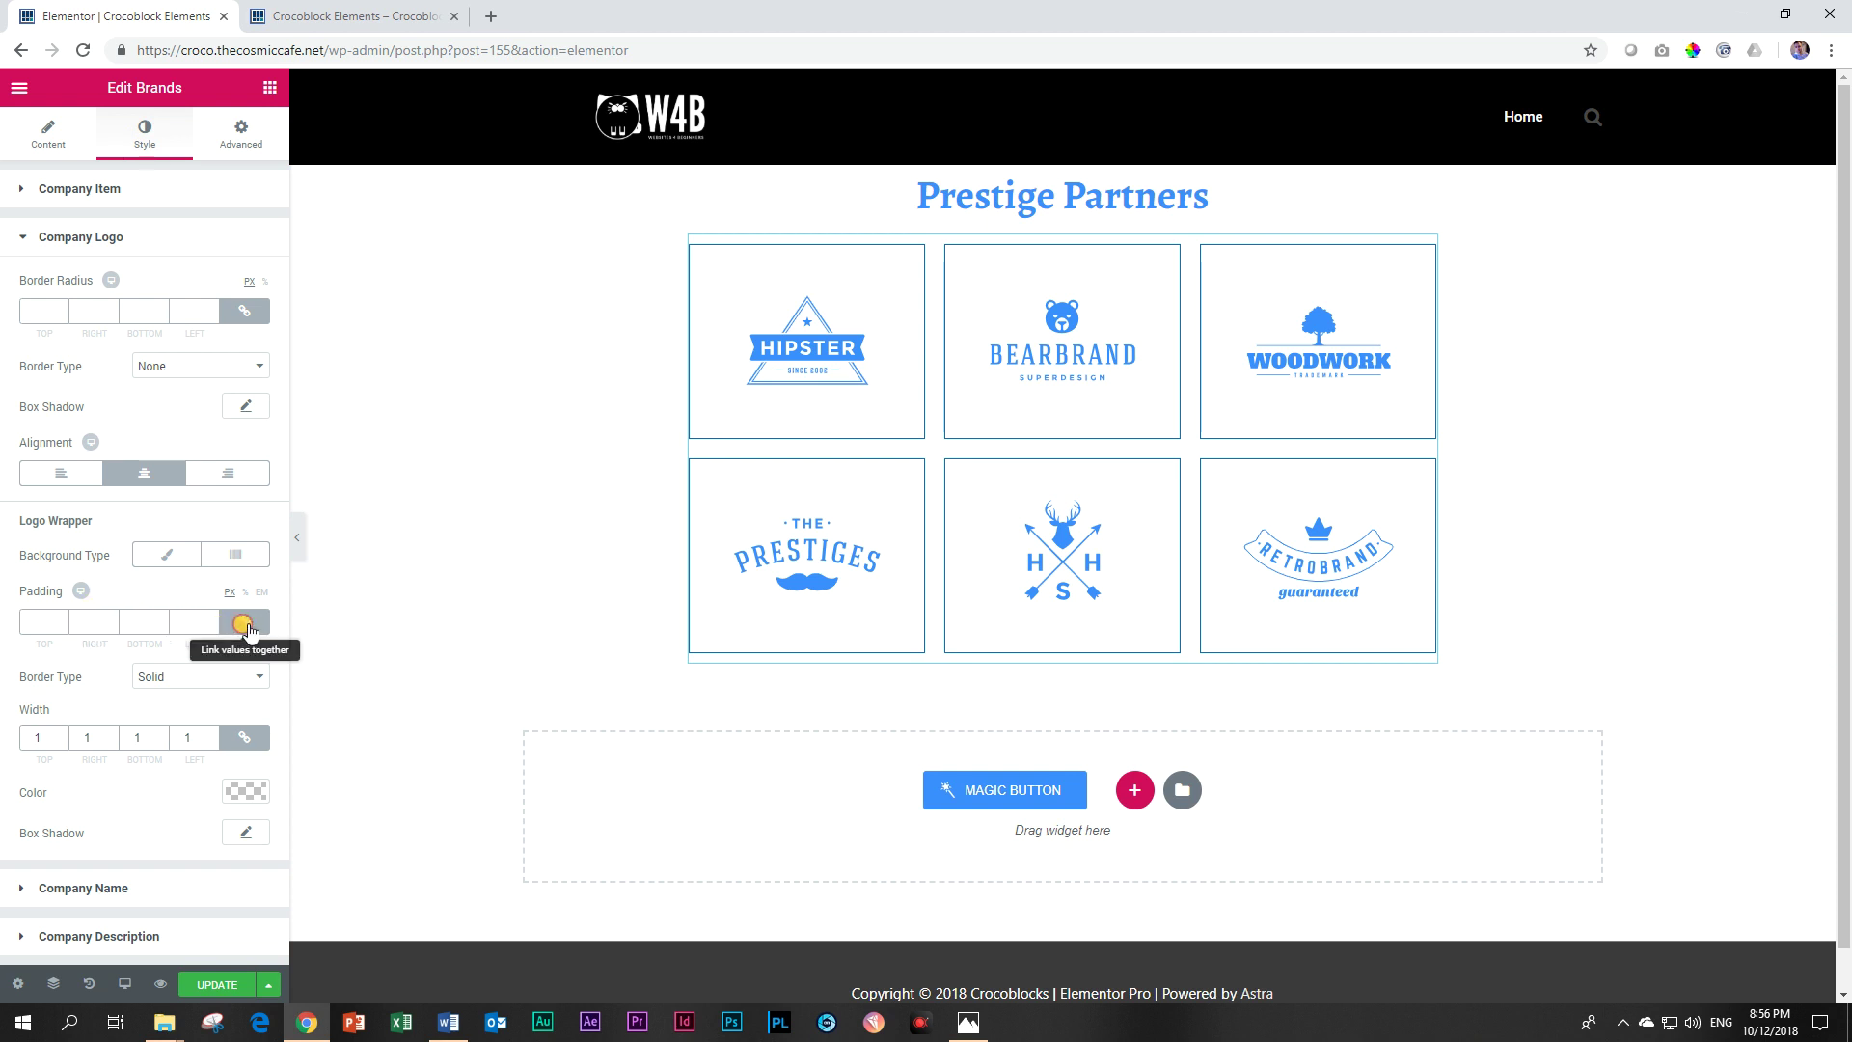
pyautogui.click(137, 621)
pyautogui.write('20')
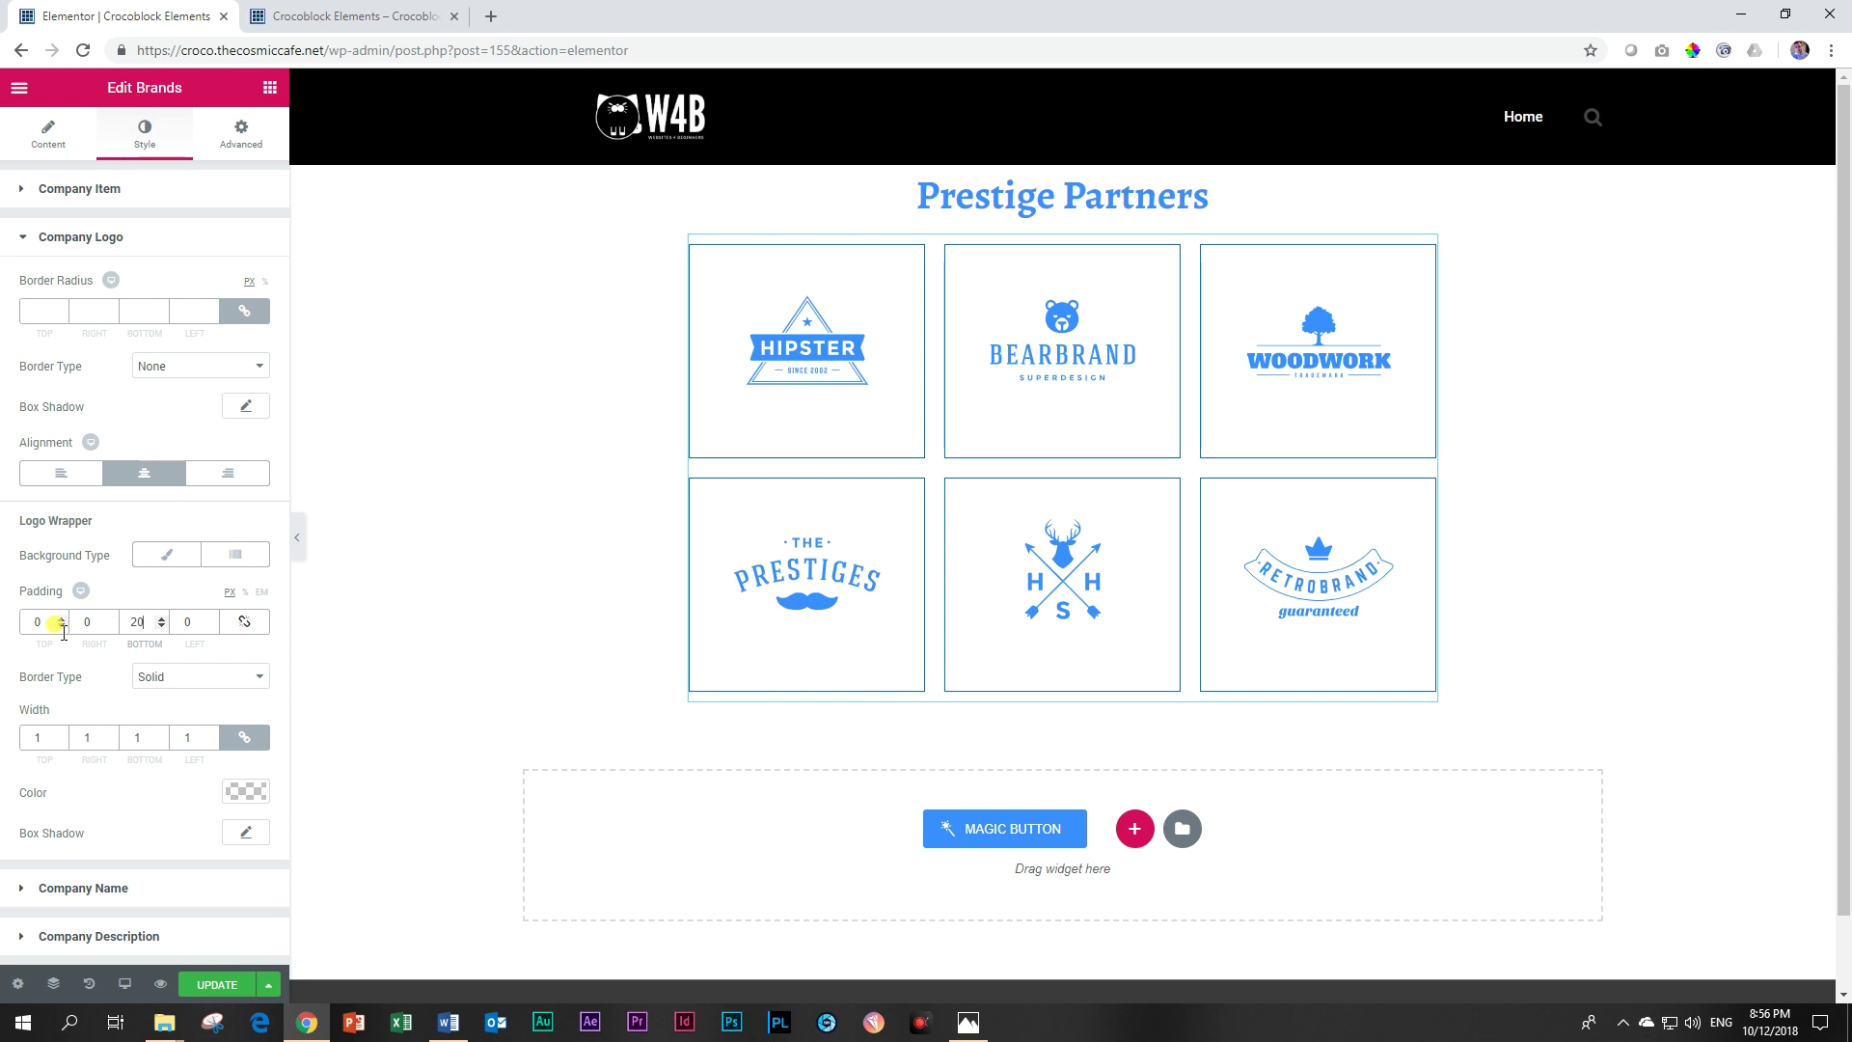
pyautogui.moveTo(56, 623); pyautogui.dragTo(19, 625)
pyautogui.write('20')
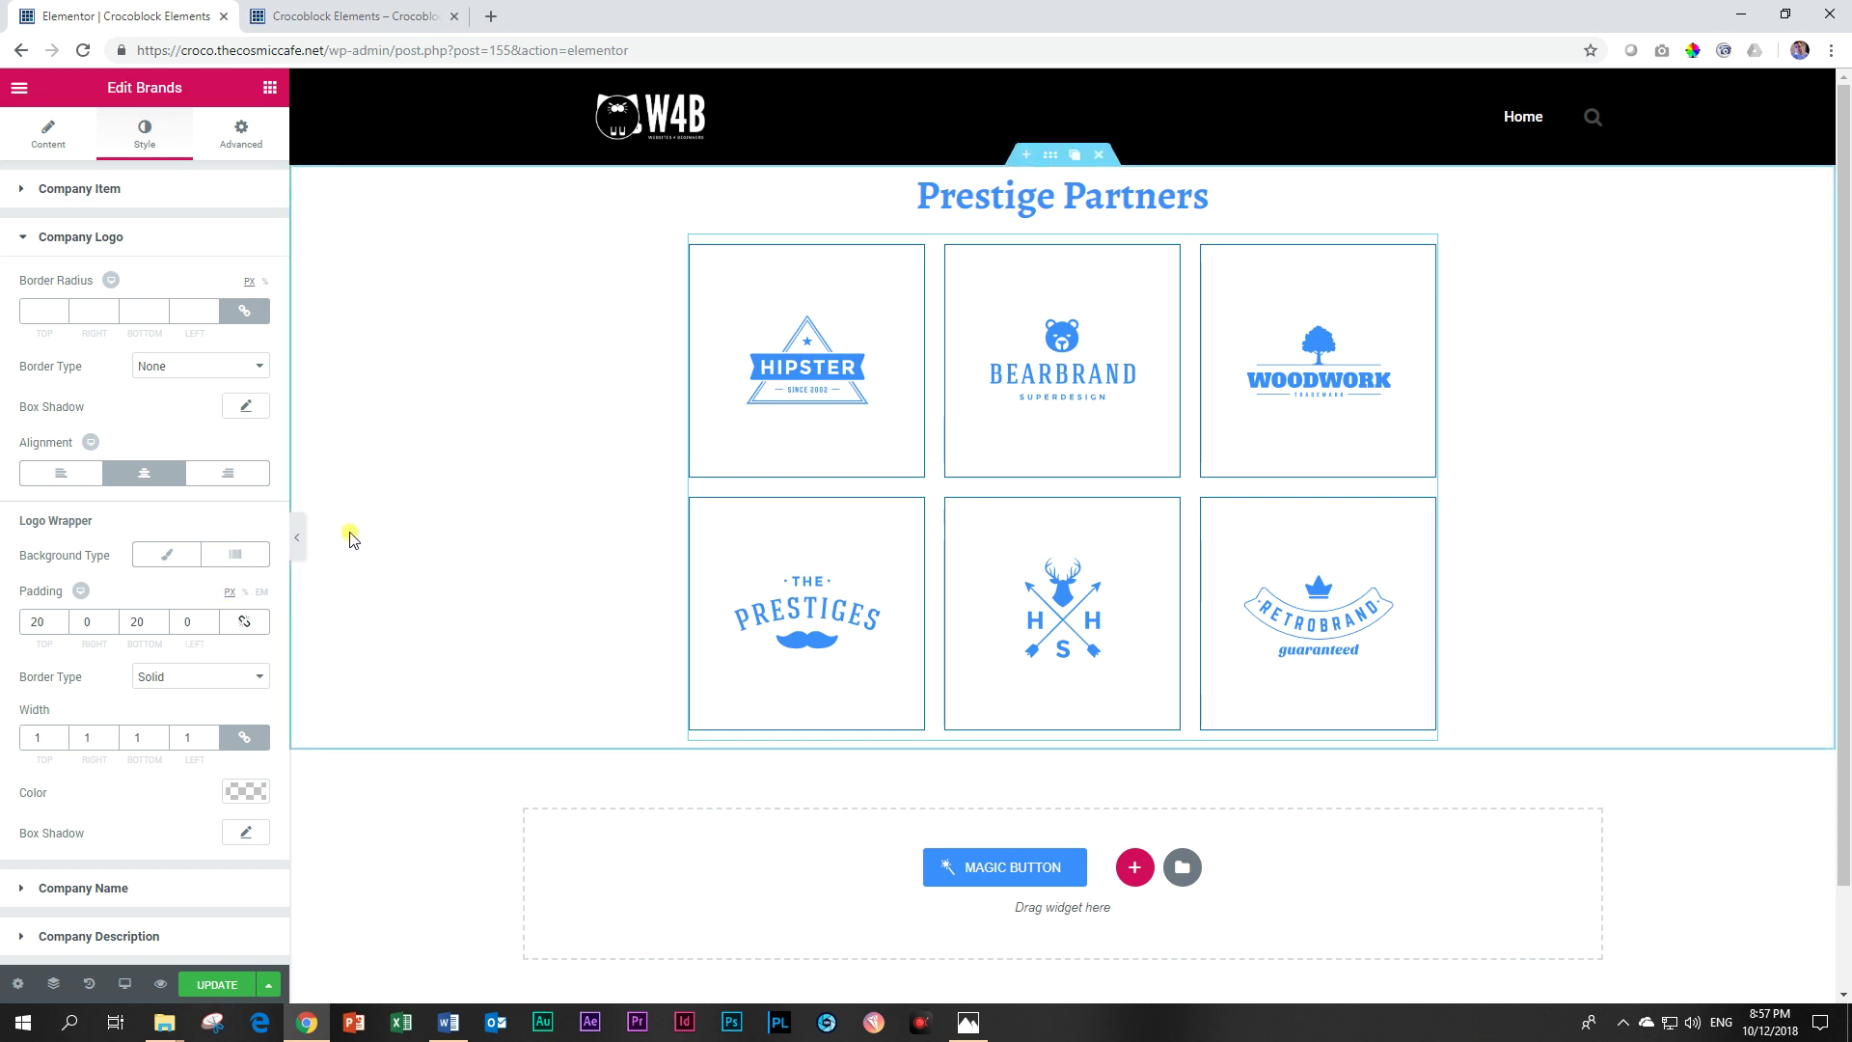
# Preview the page at tablet size and set the Brands widget to 3 columns for tablets.
pyautogui.click(123, 982)
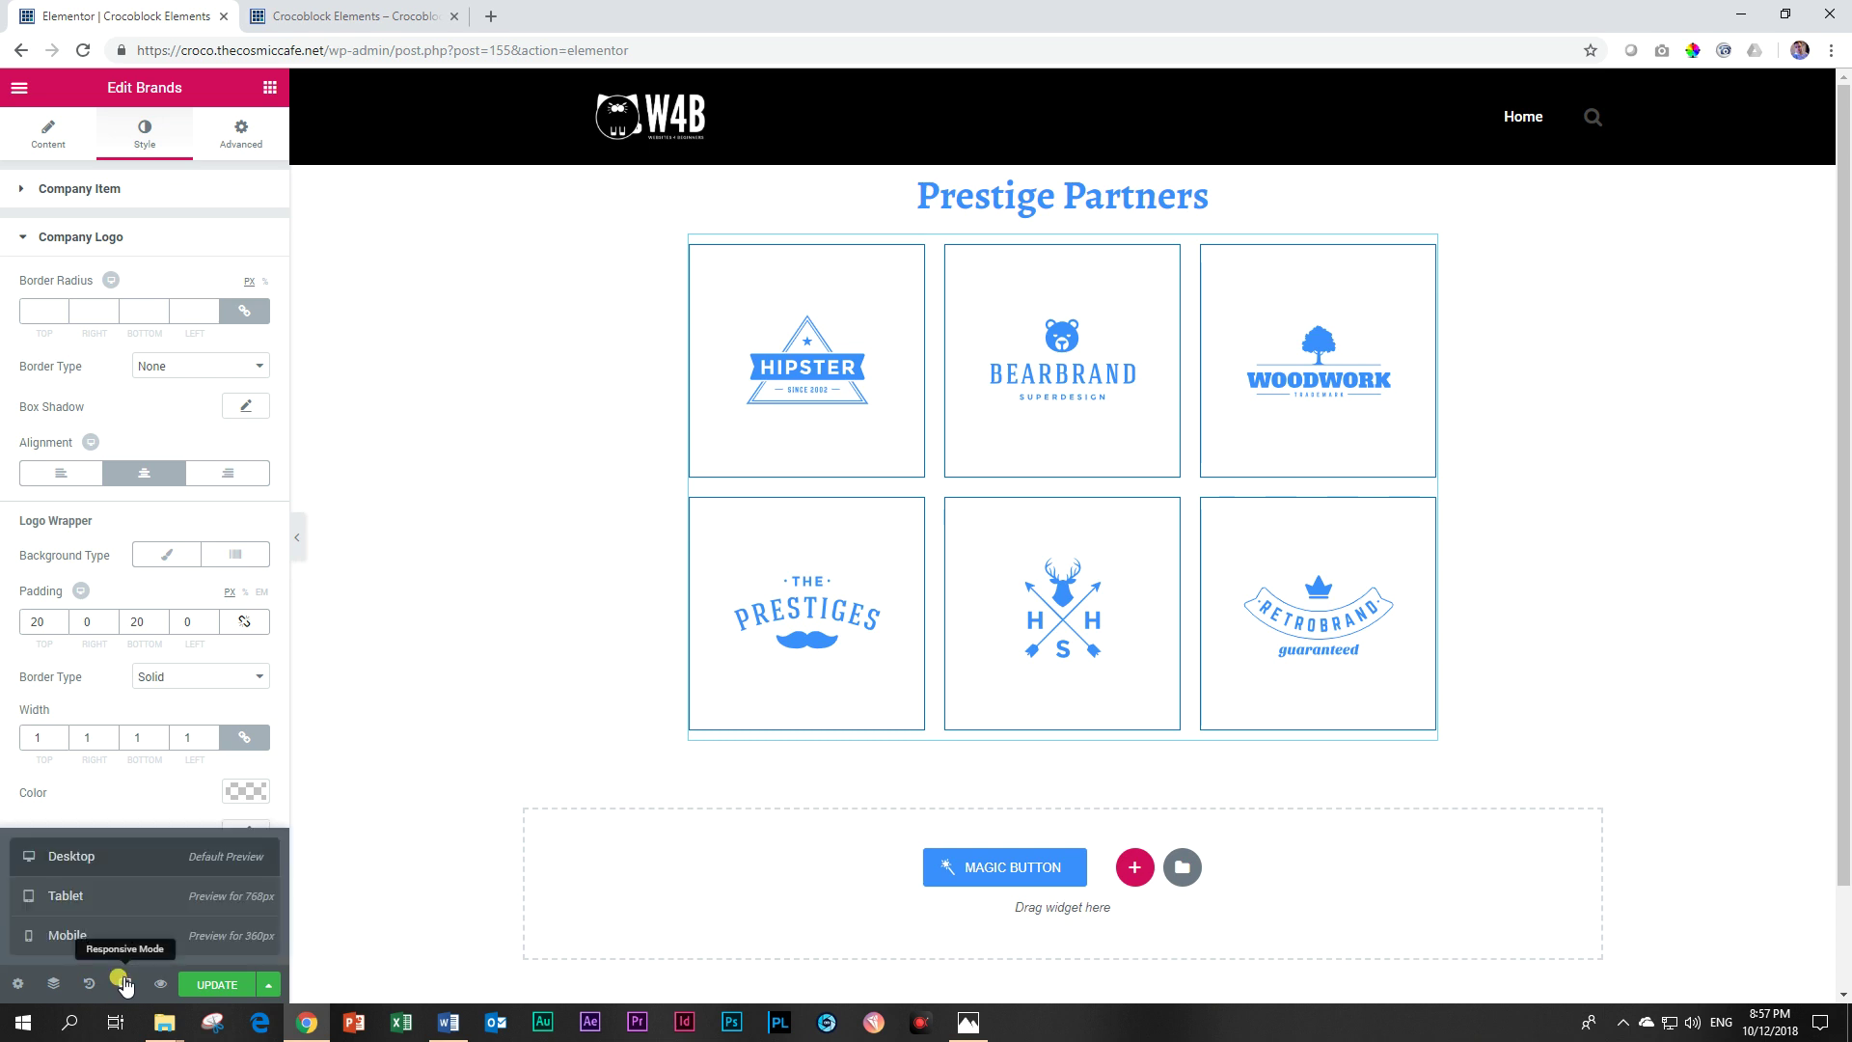
pyautogui.click(109, 897)
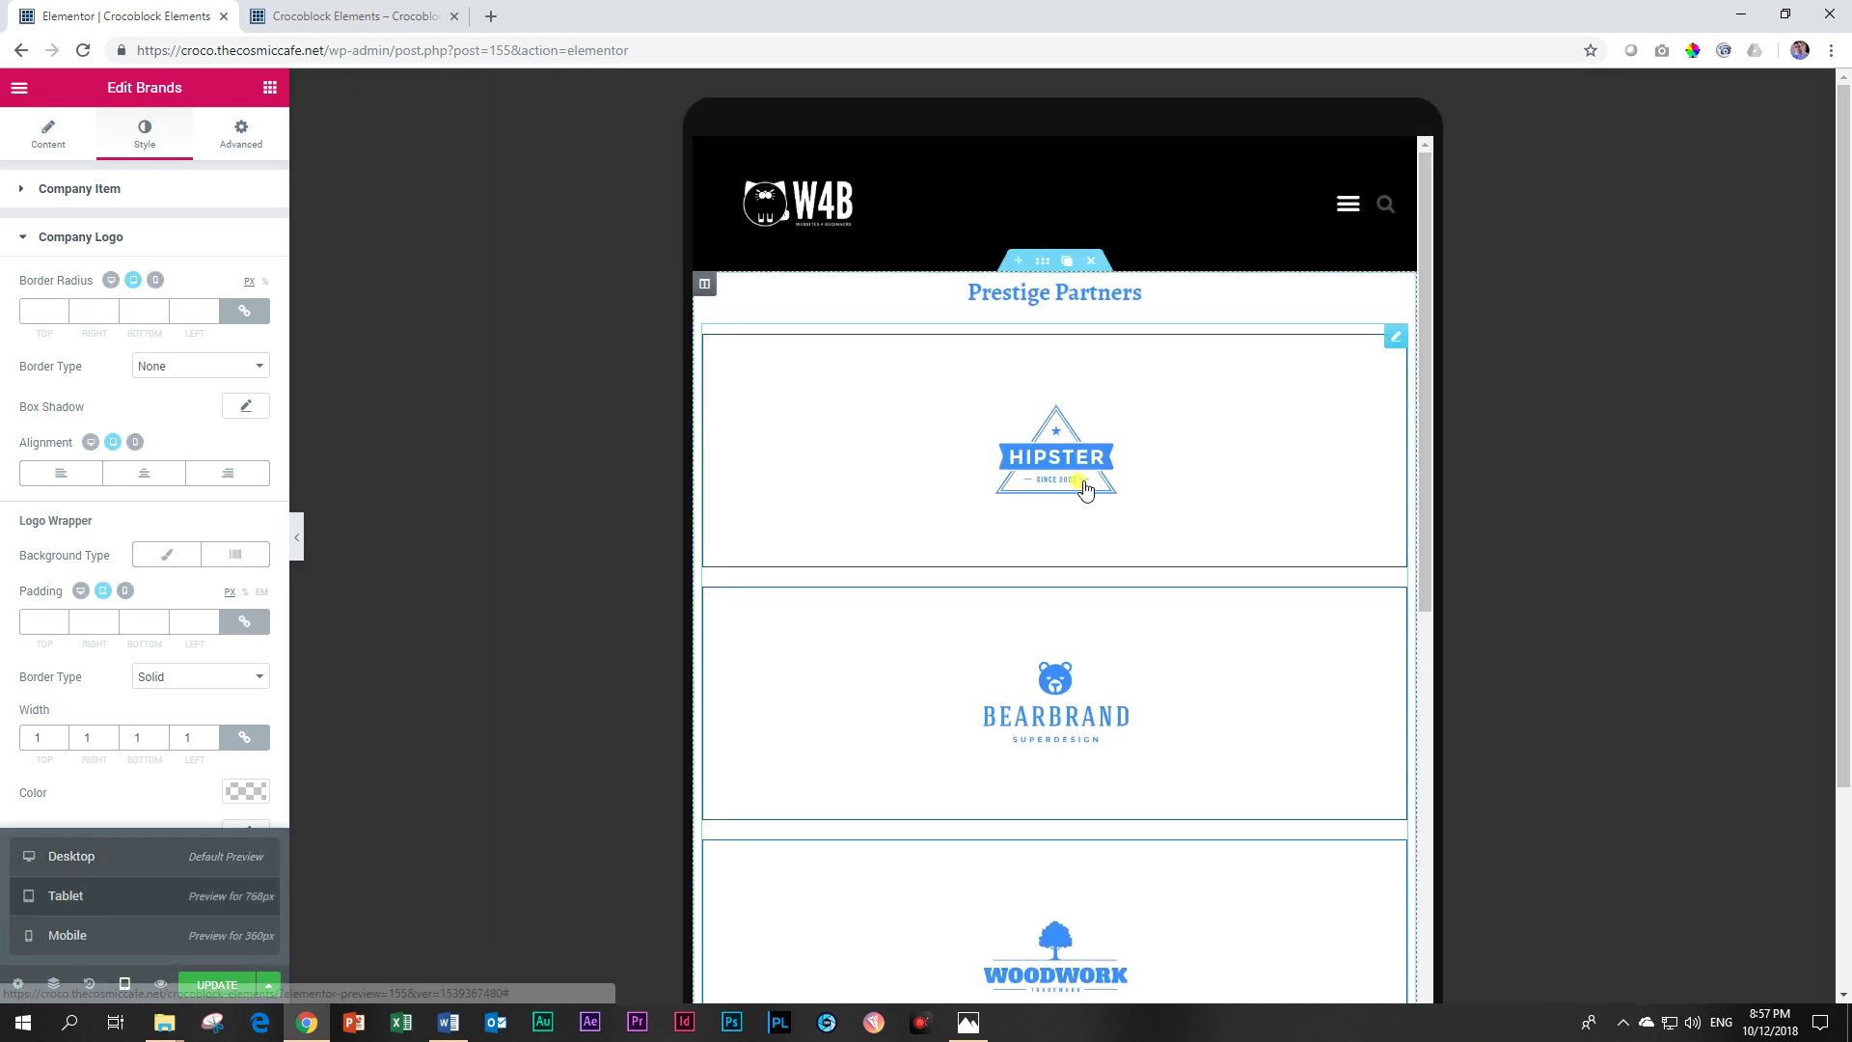
pyautogui.scroll(-5, 1080, 502)
pyautogui.scroll(-4, 1080, 511)
pyautogui.scroll(6, 1085, 550)
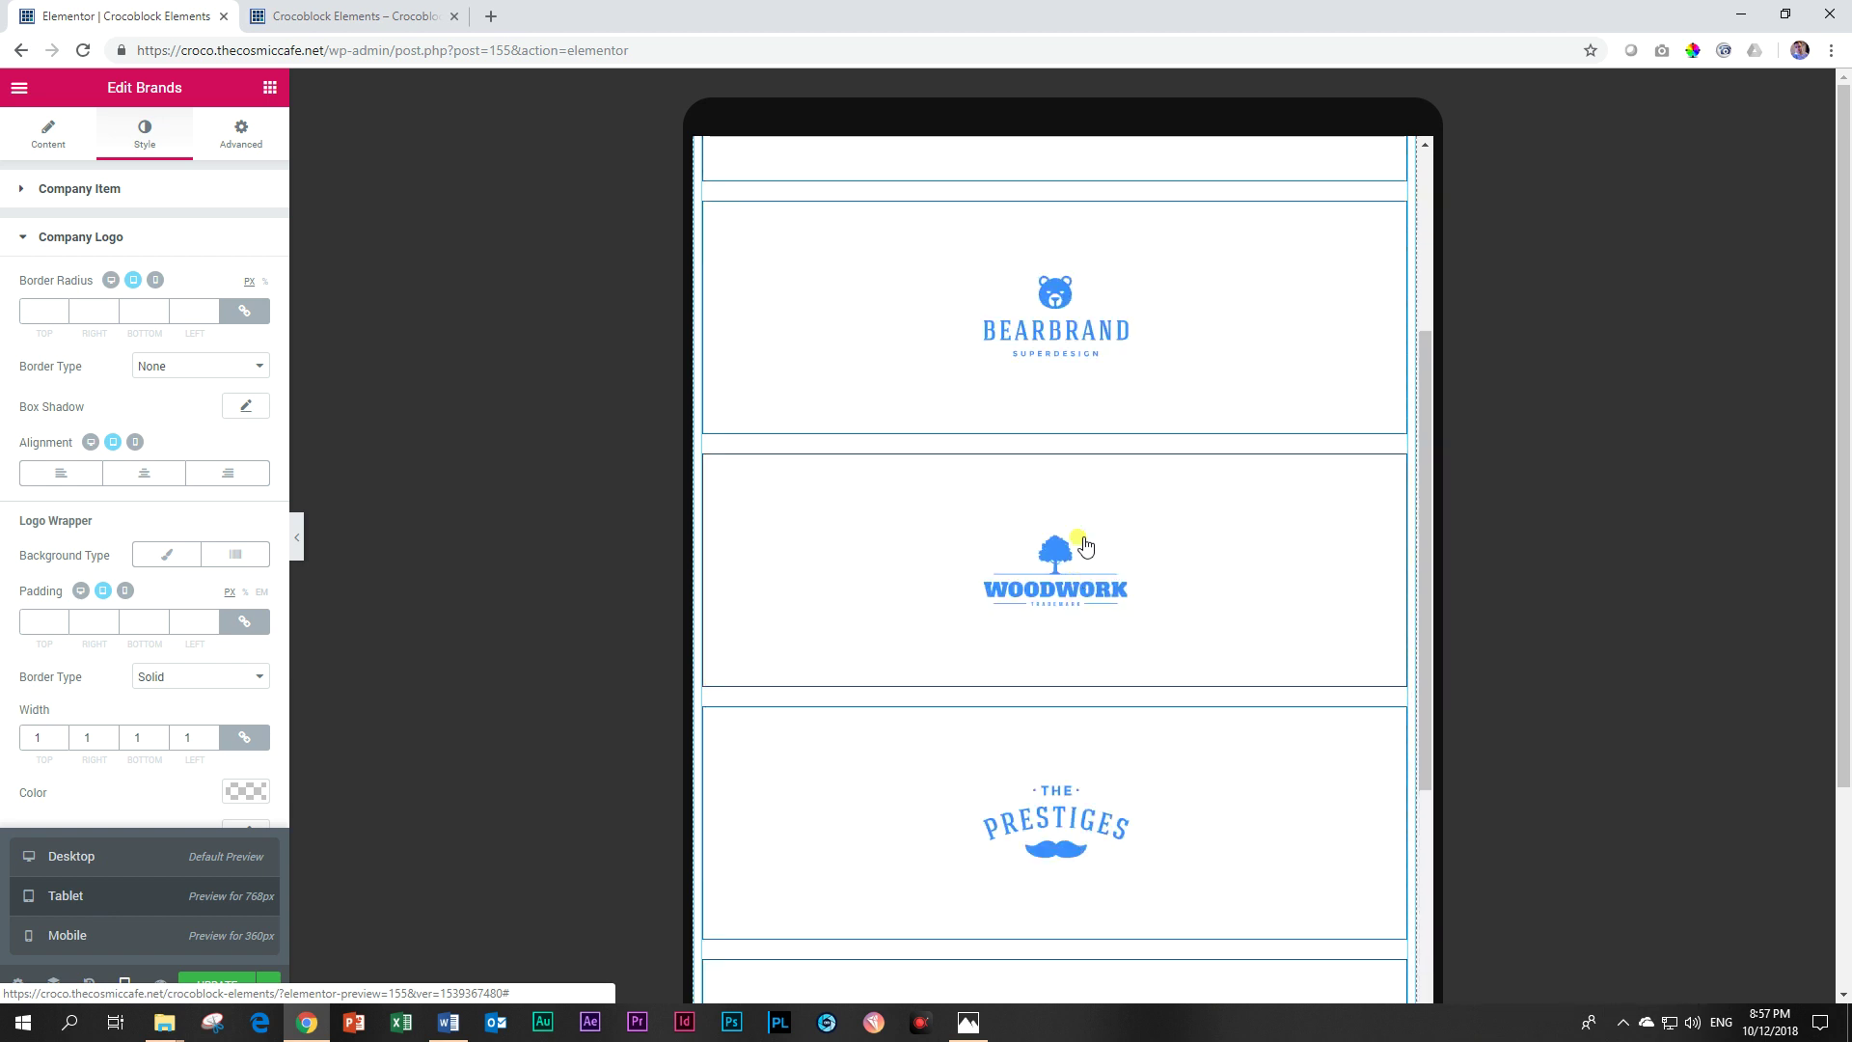
pyautogui.scroll(3, 1085, 550)
pyautogui.click(41, 144)
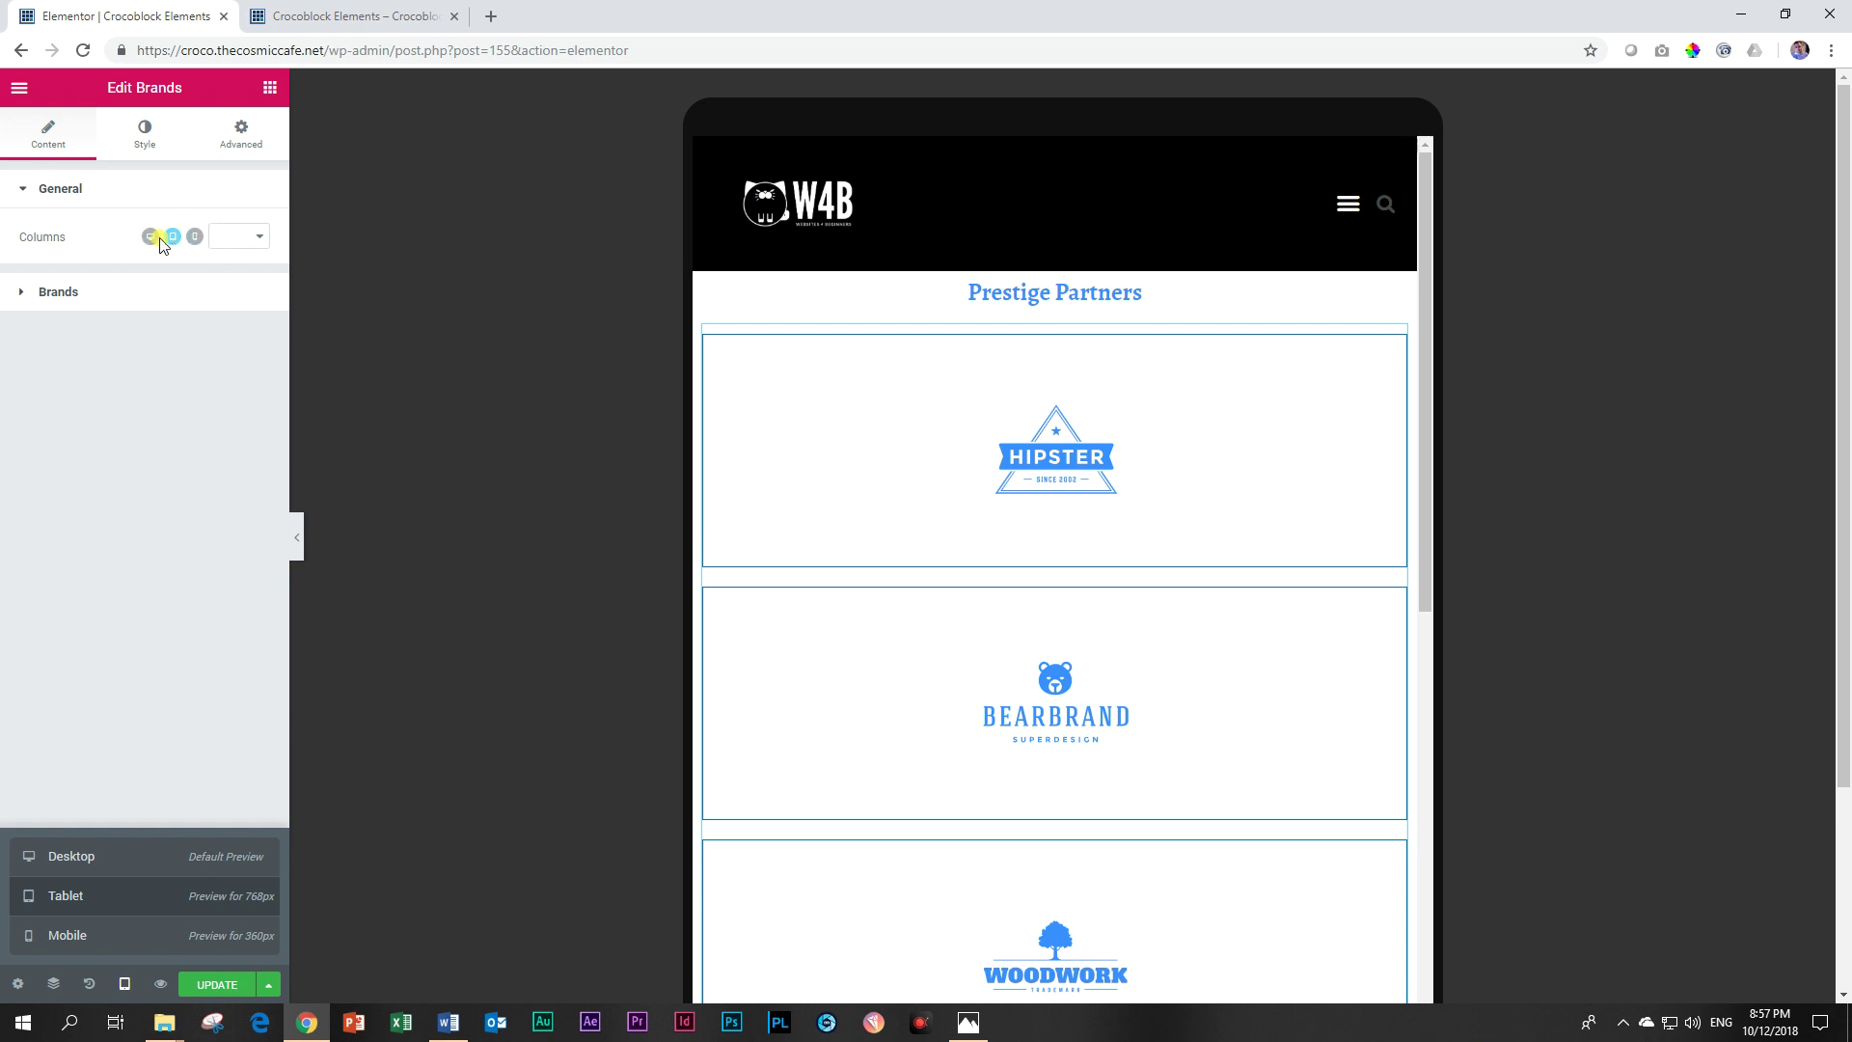
pyautogui.click(246, 244)
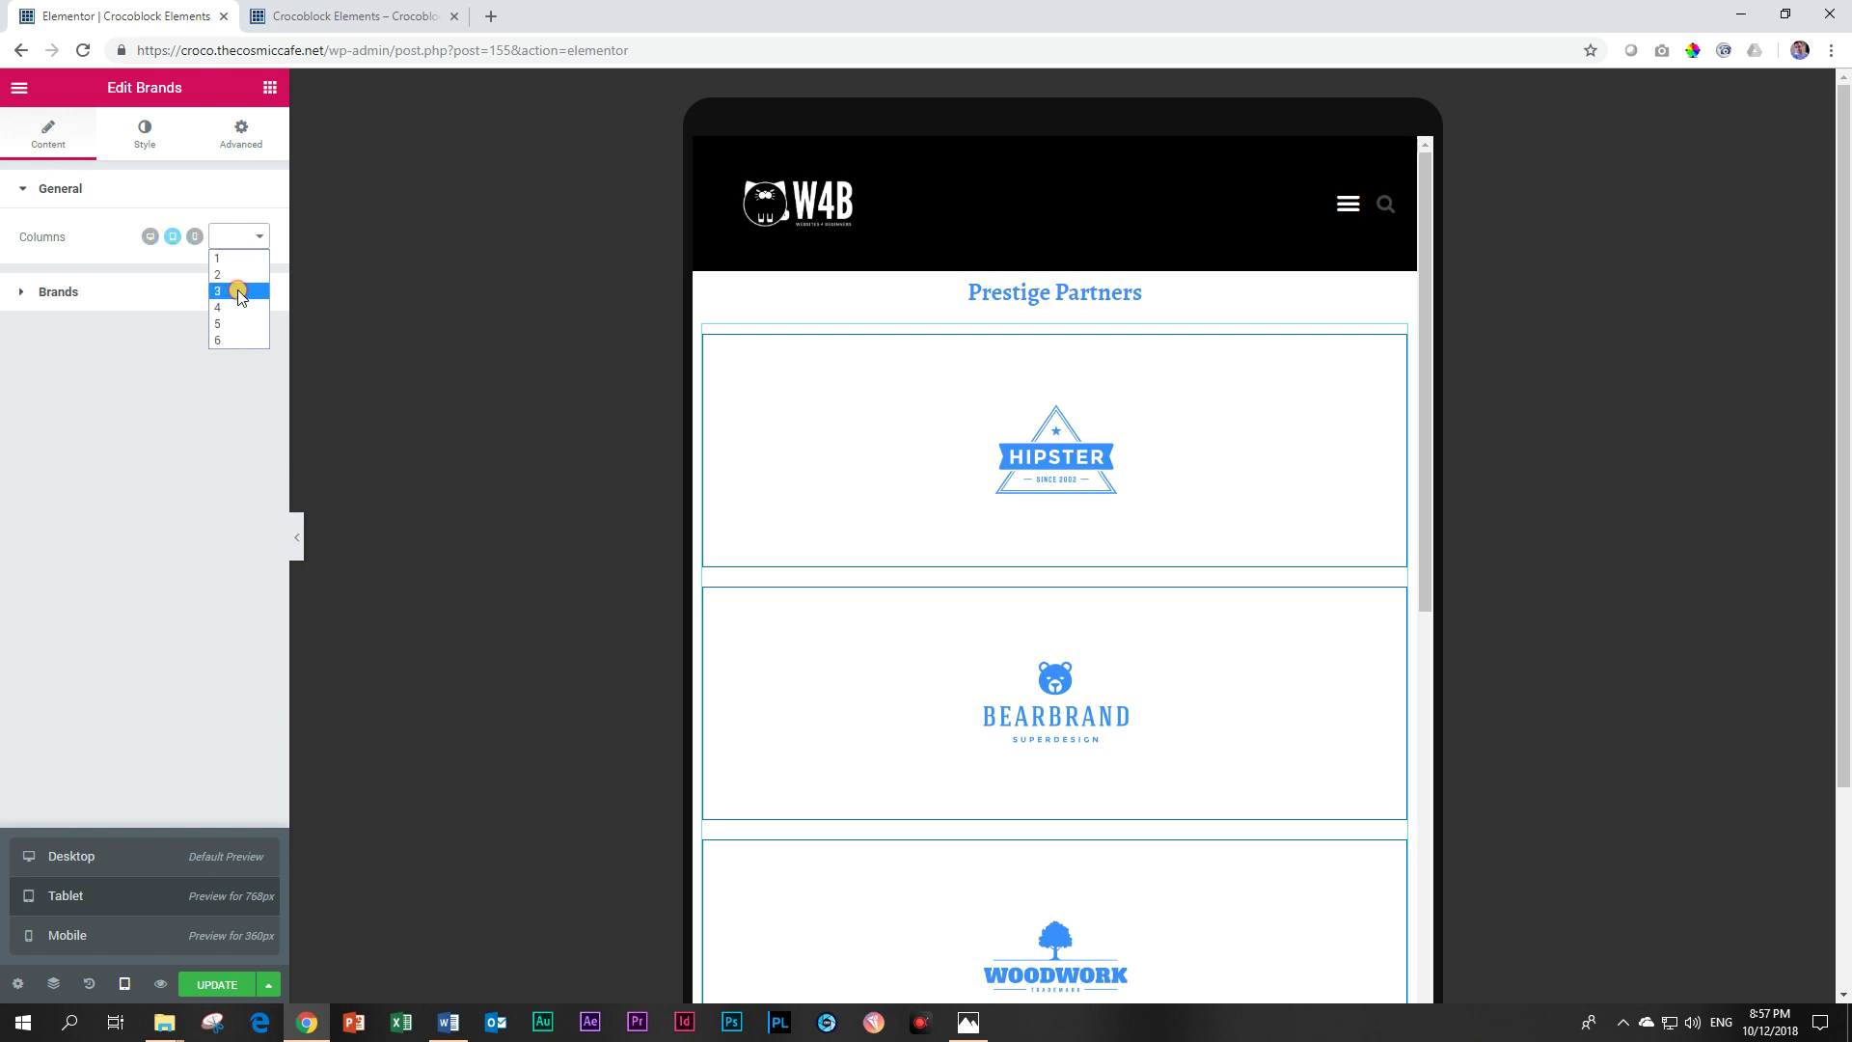
pyautogui.click(237, 289)
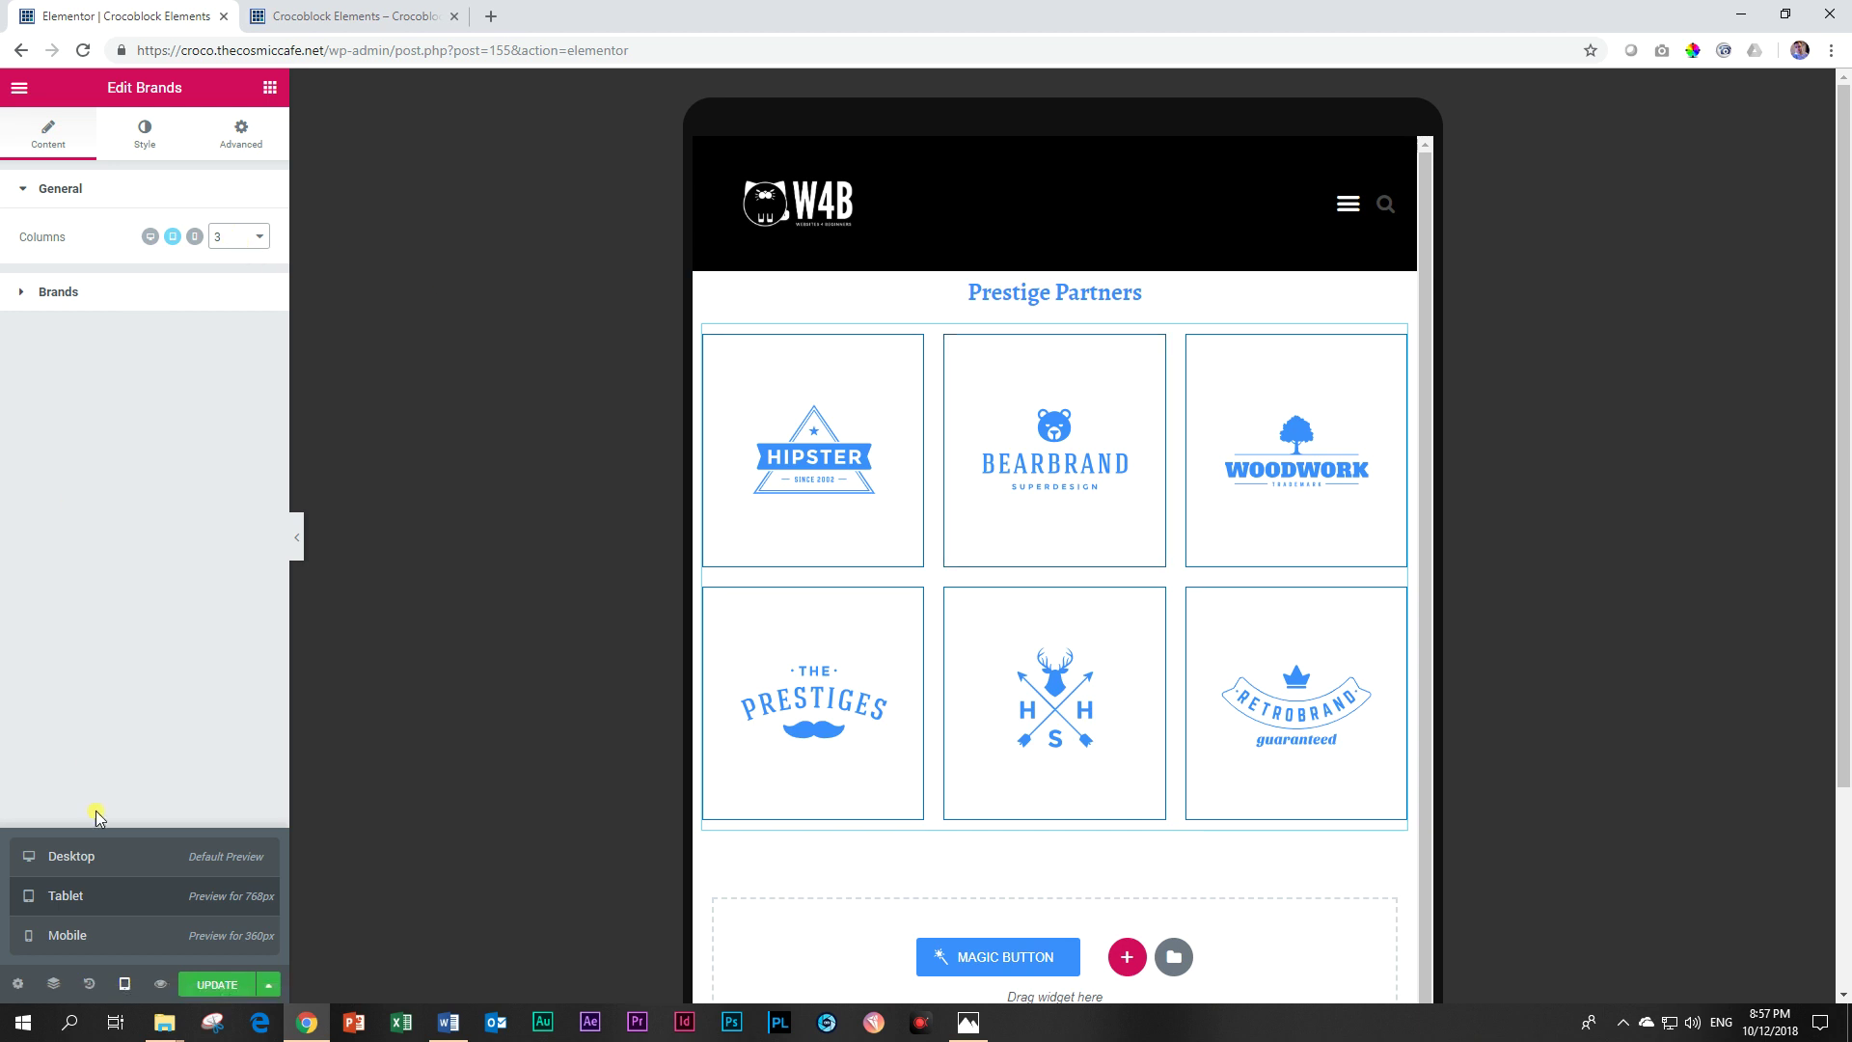
# Preview the page at mobile size and set the Brands widget to 2 columns for phones.
pyautogui.click(92, 933)
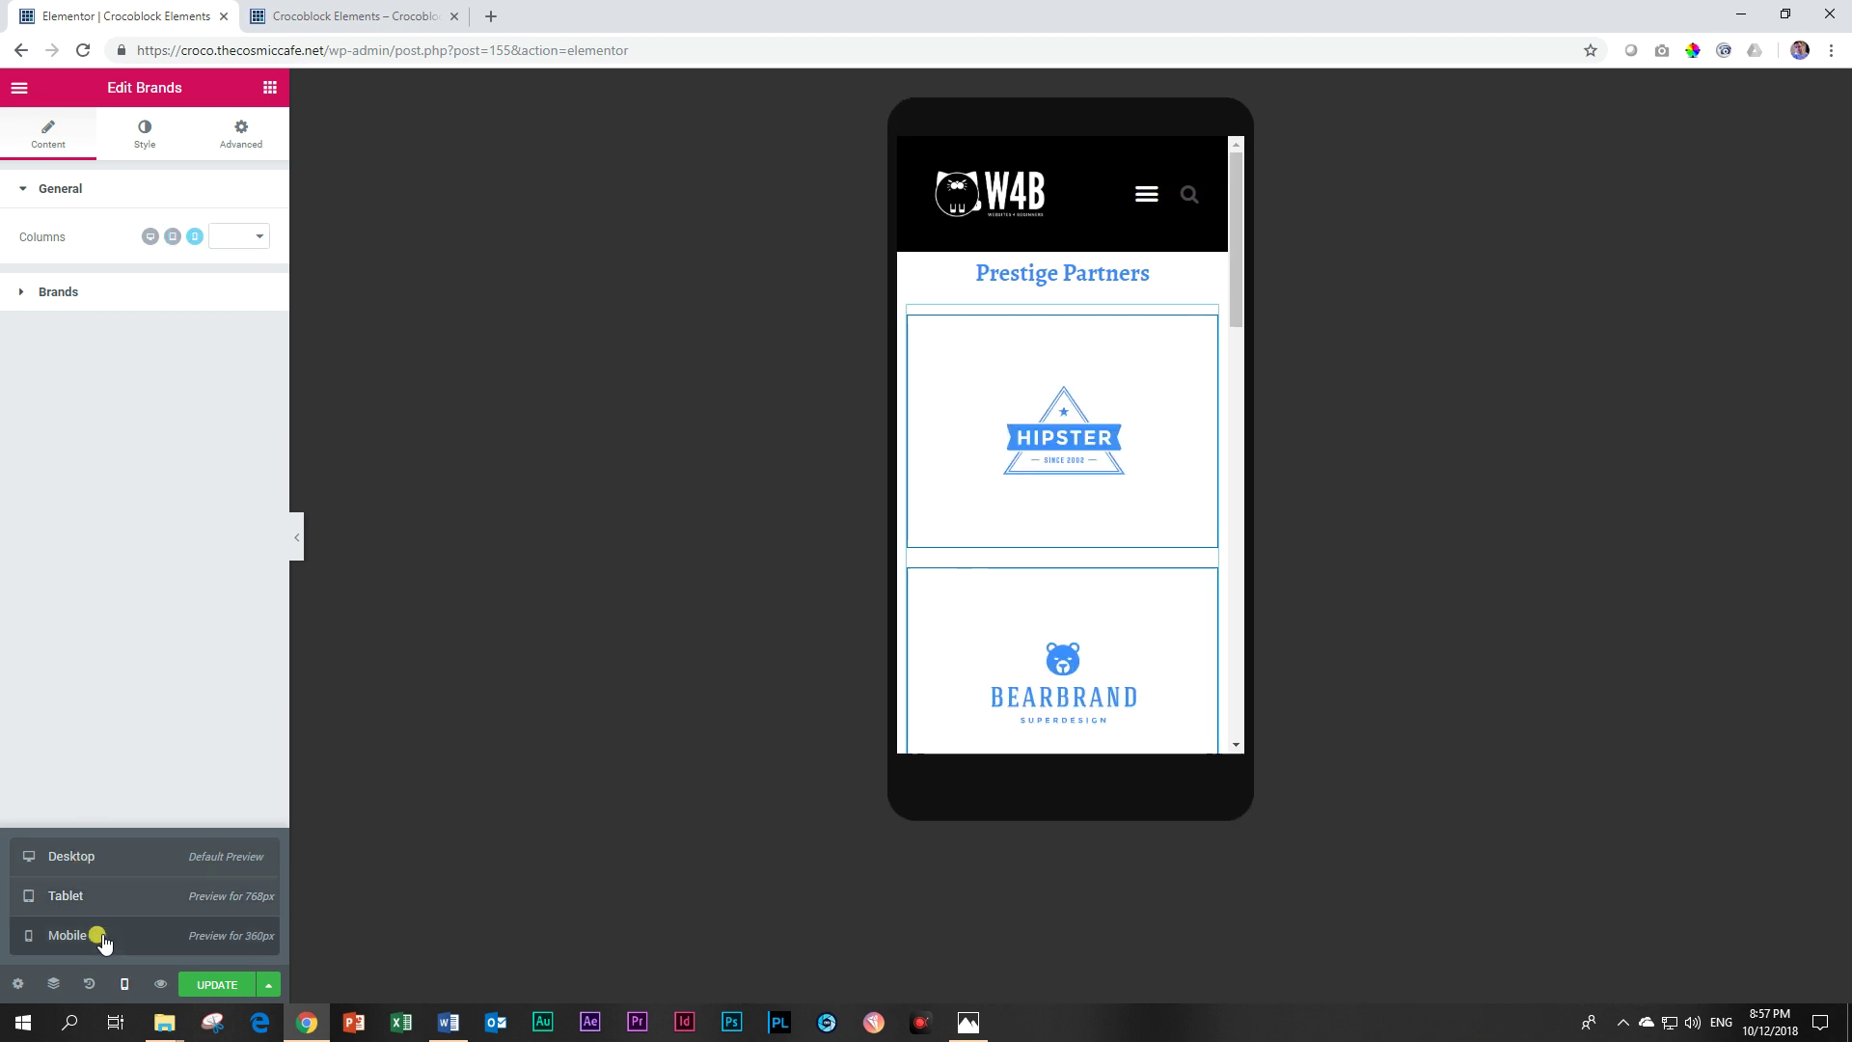
pyautogui.click(240, 236)
pyautogui.click(236, 269)
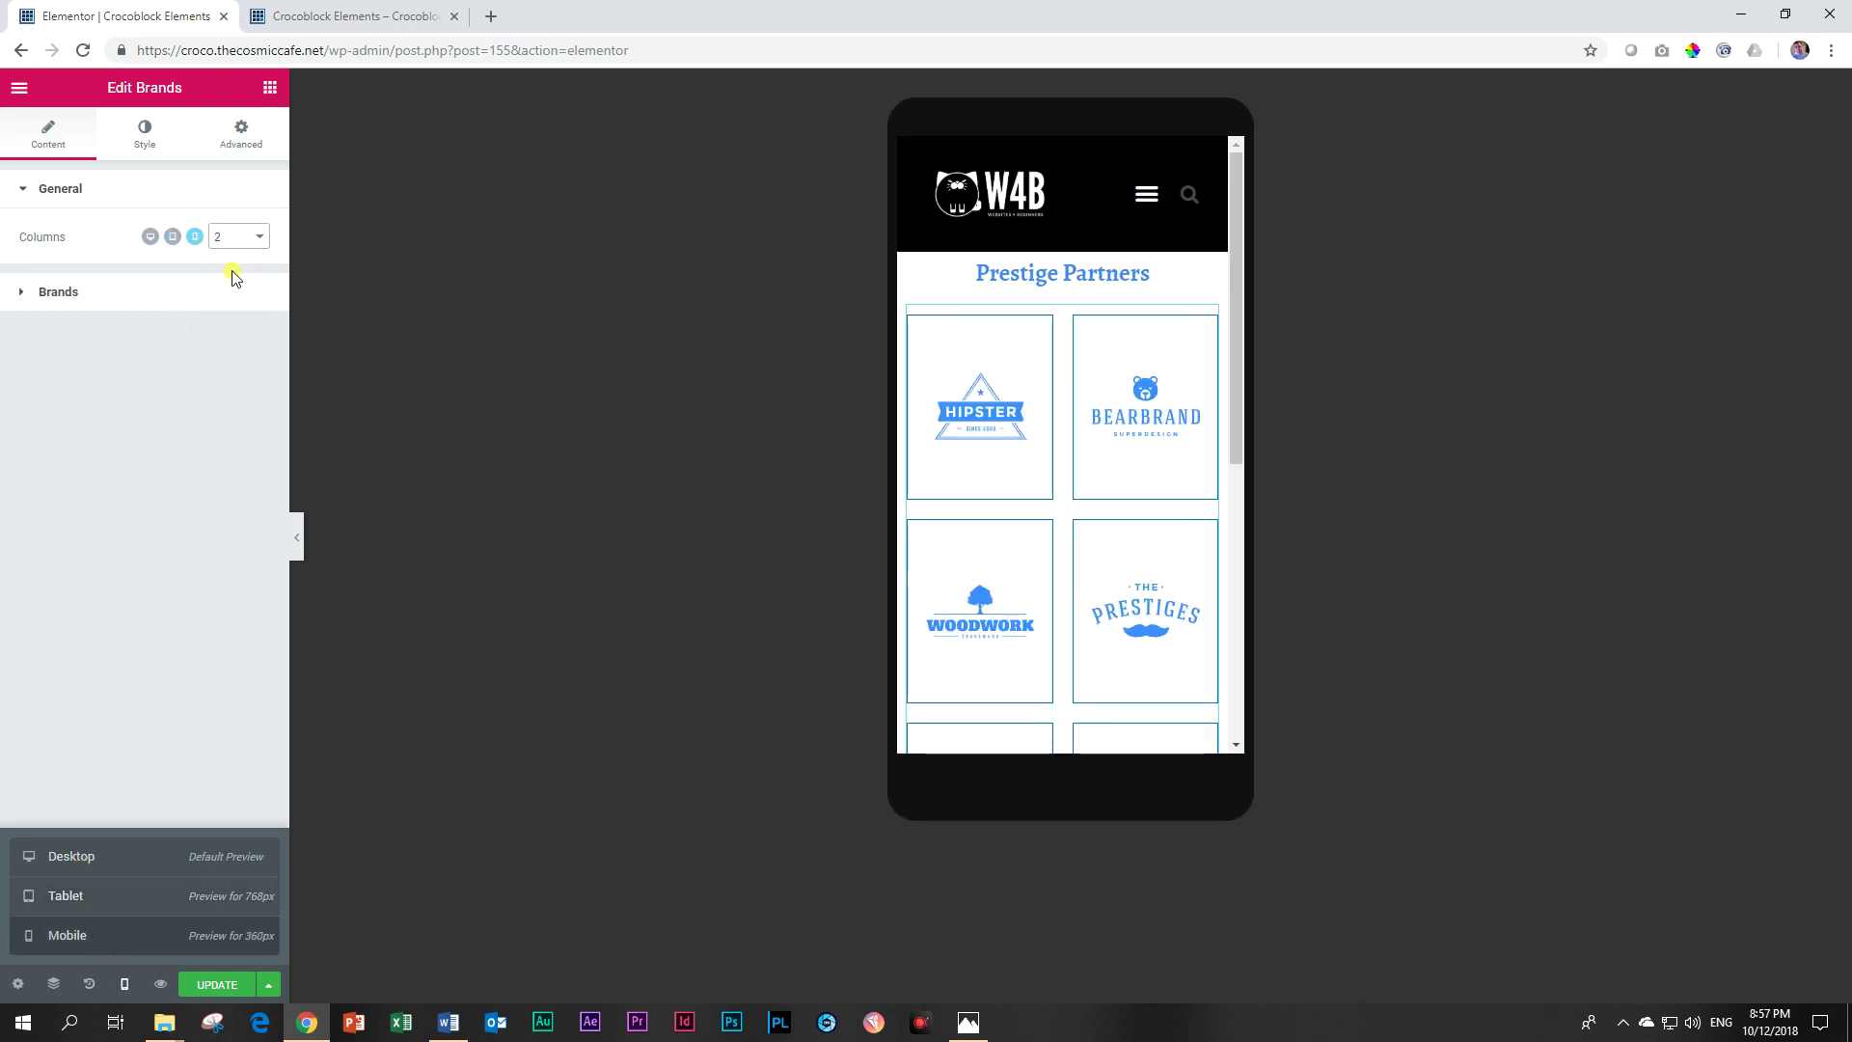
pyautogui.scroll(-5, 1103, 469)
pyautogui.scroll(5, 1101, 467)
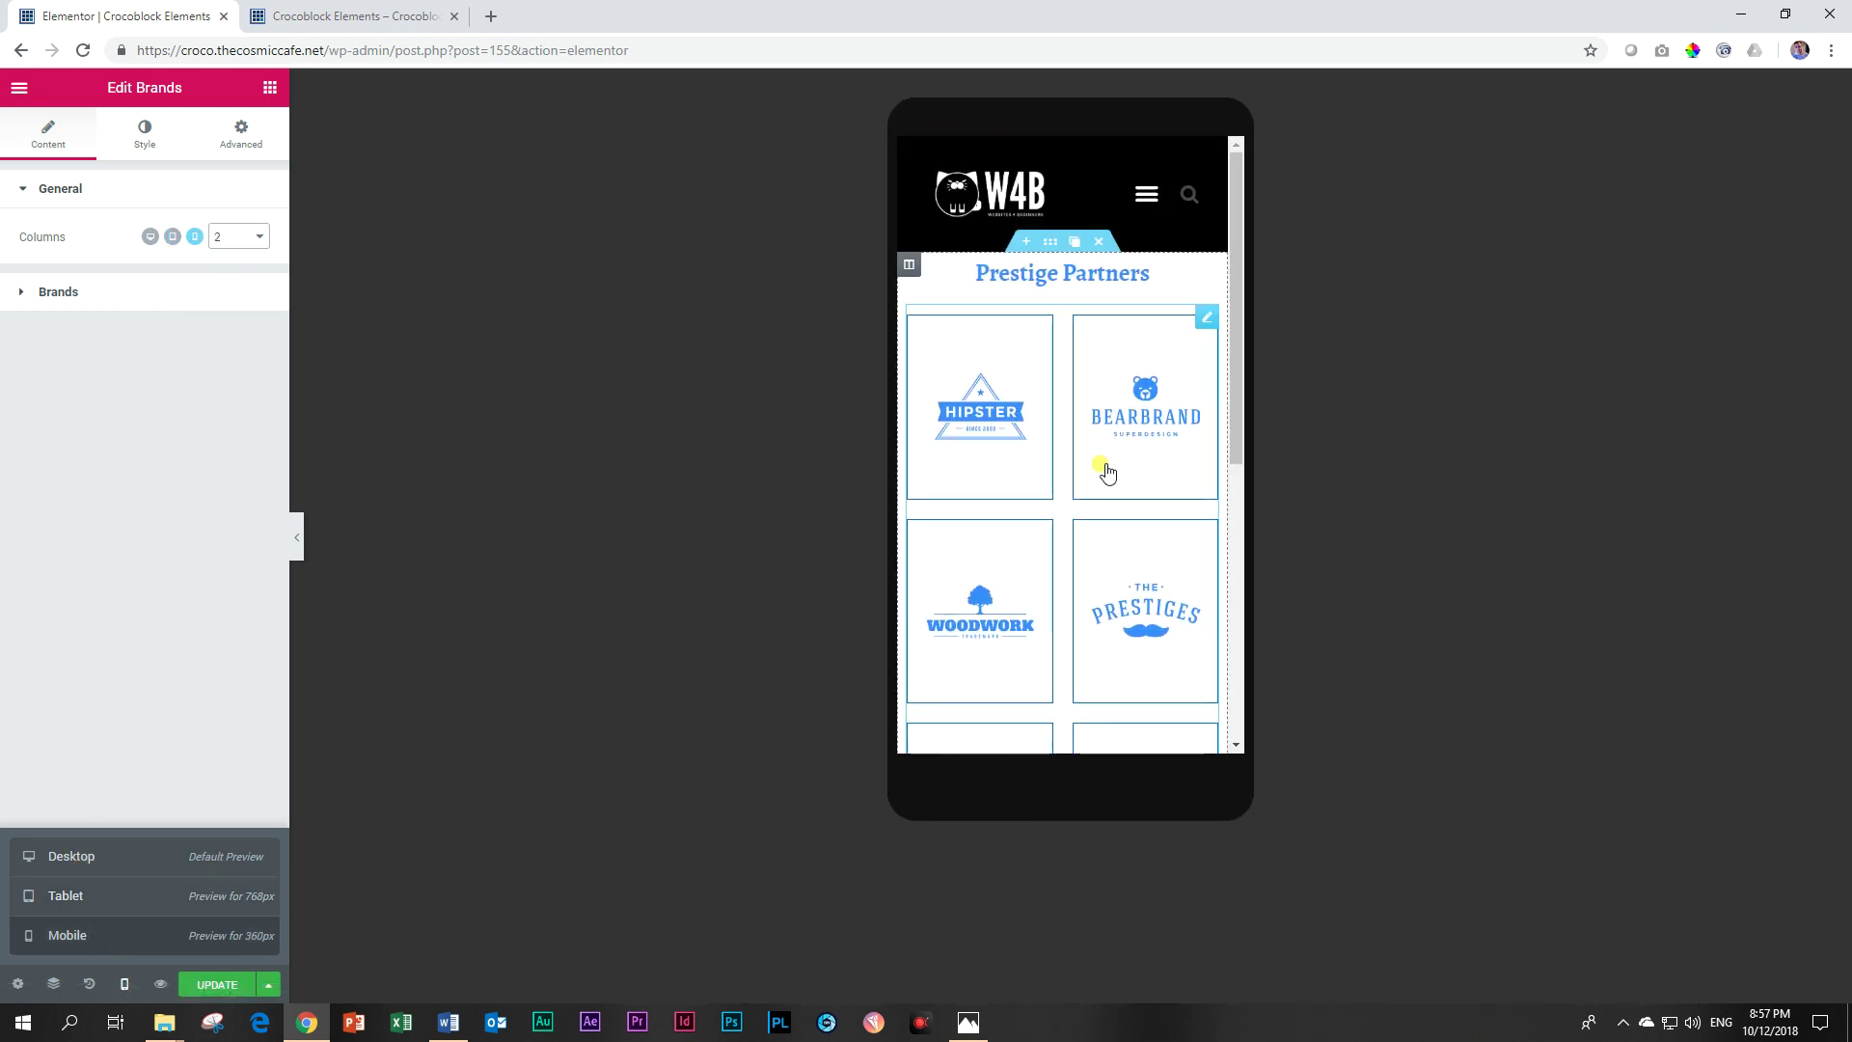
# Compare the brand logo layout in the desktop, tablet and mobile previews.
pyautogui.click(101, 858)
pyautogui.click(64, 905)
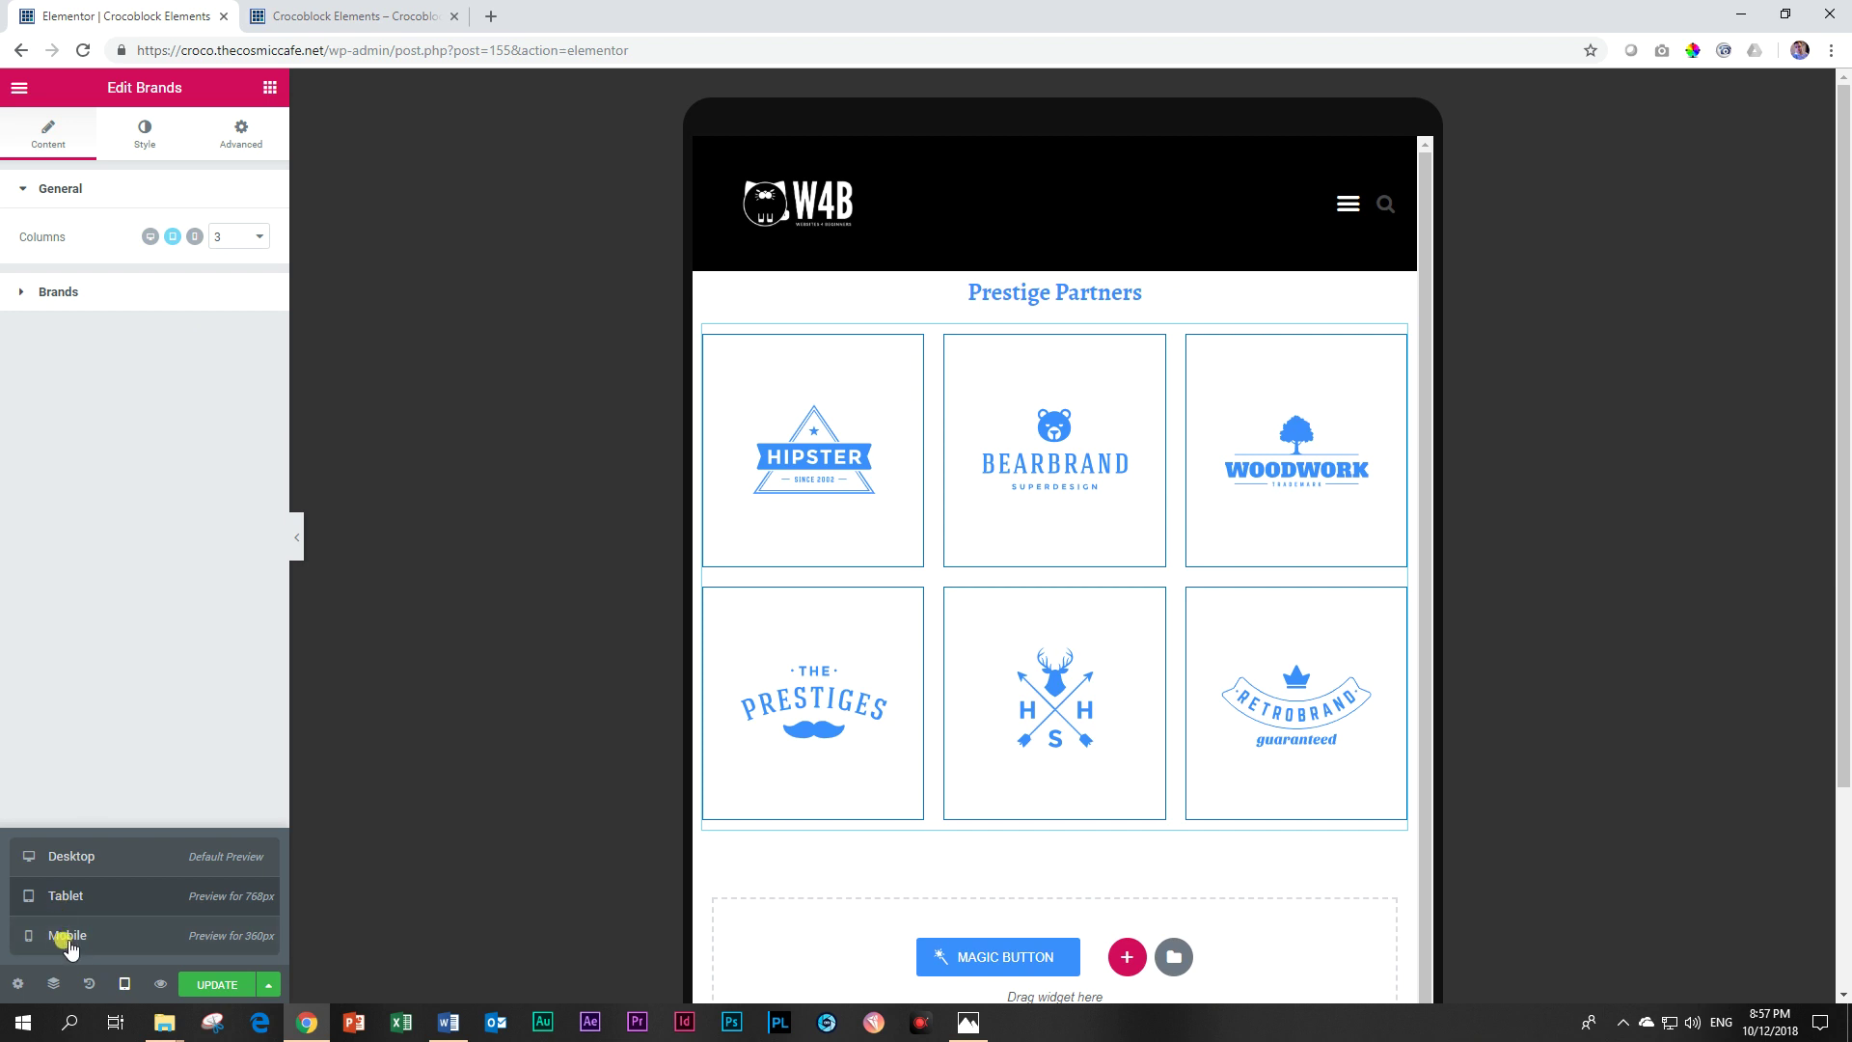
pyautogui.click(66, 940)
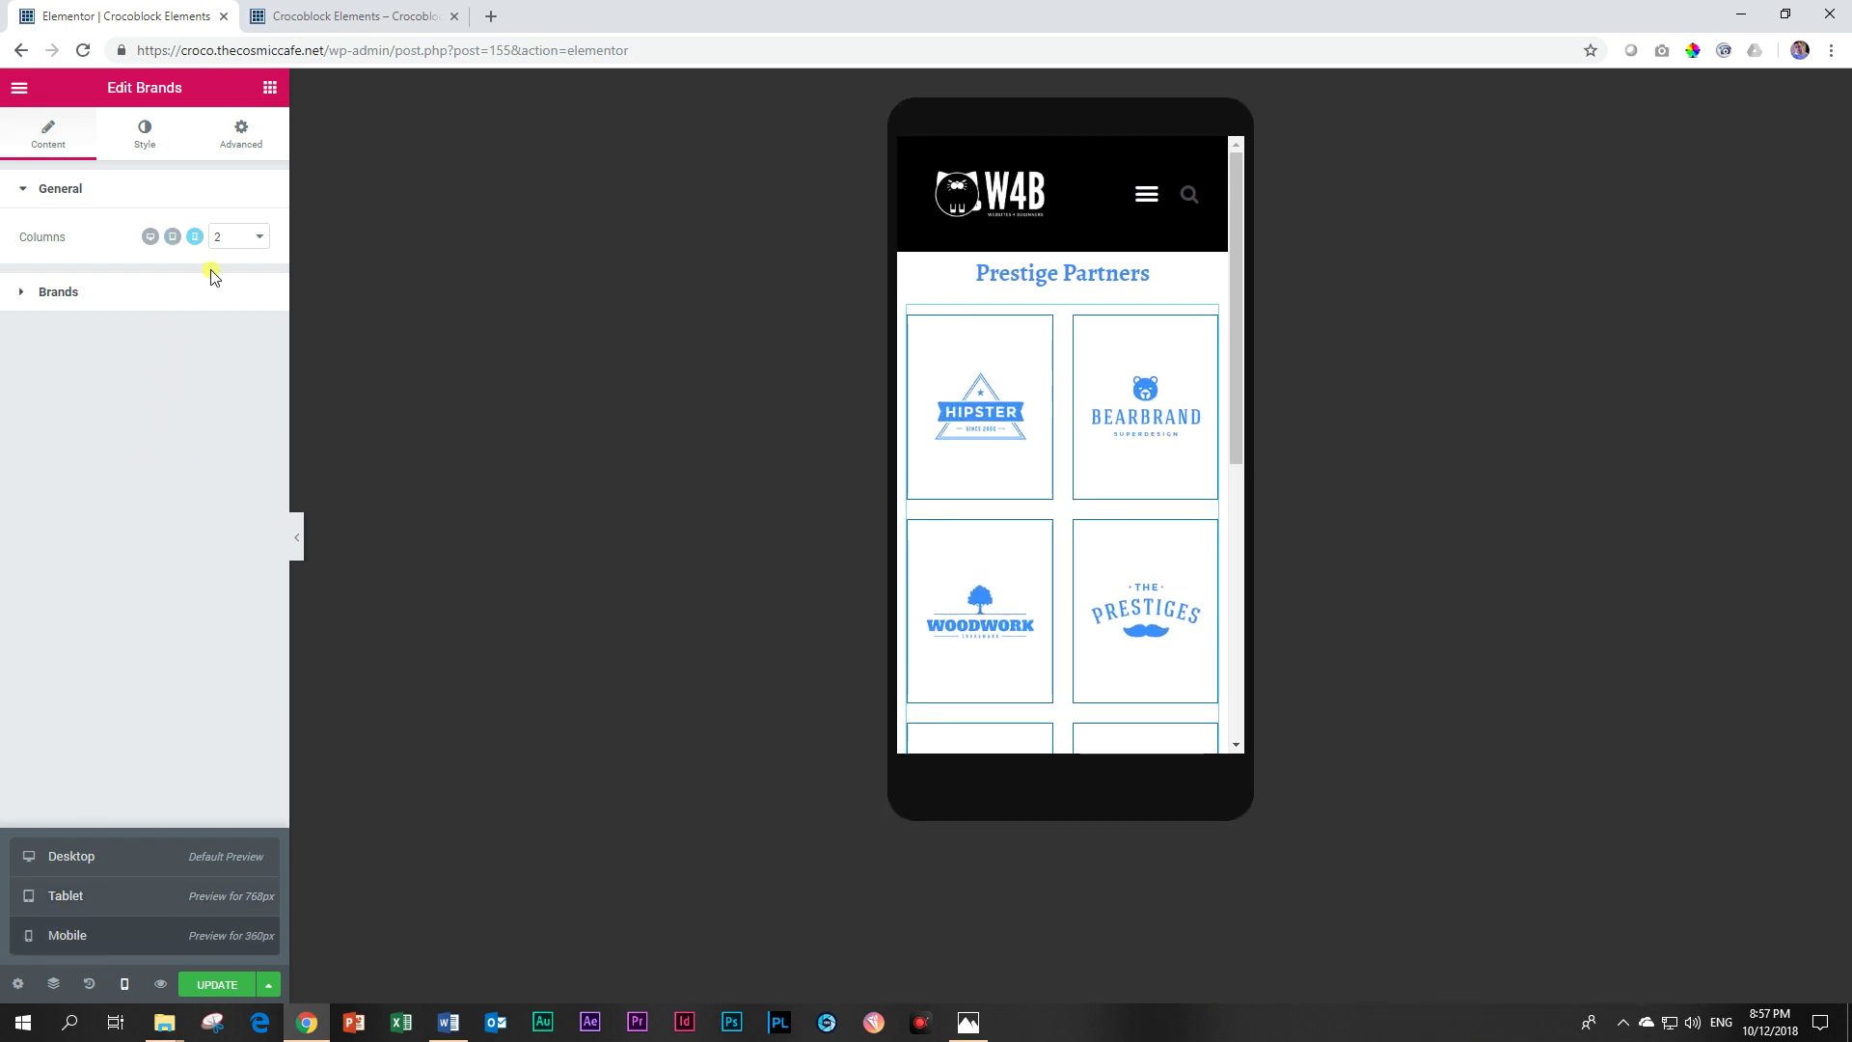